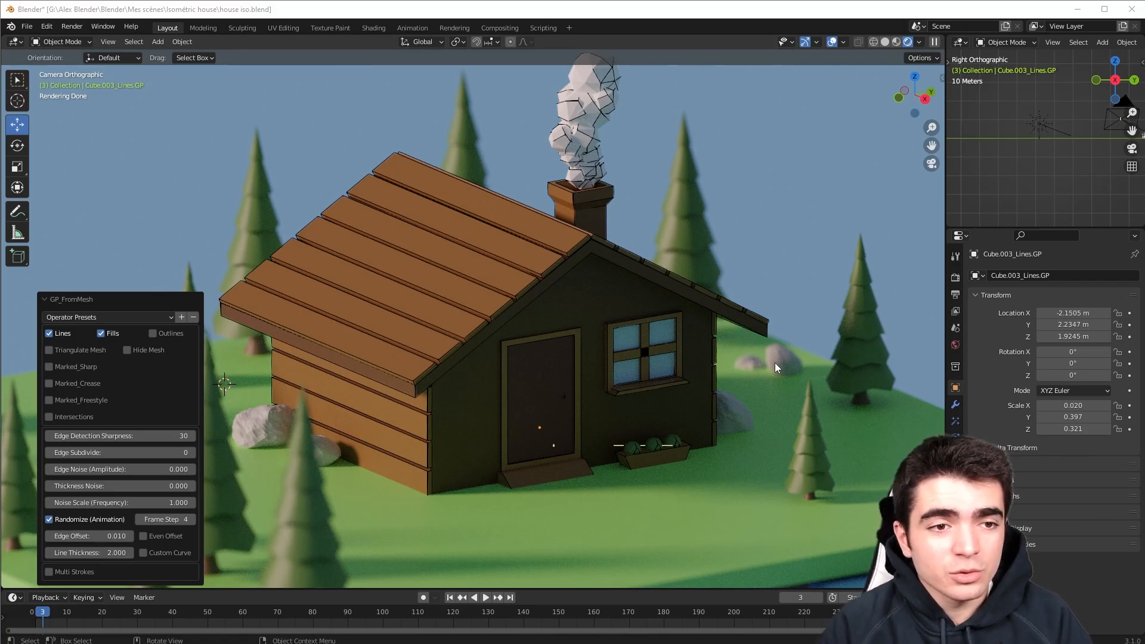
Step: Examine the Grease Pencil outlines on the house's roof, door and walls up close and from several angles, finishing in camera view
scroll(334, 325, "up", 3)
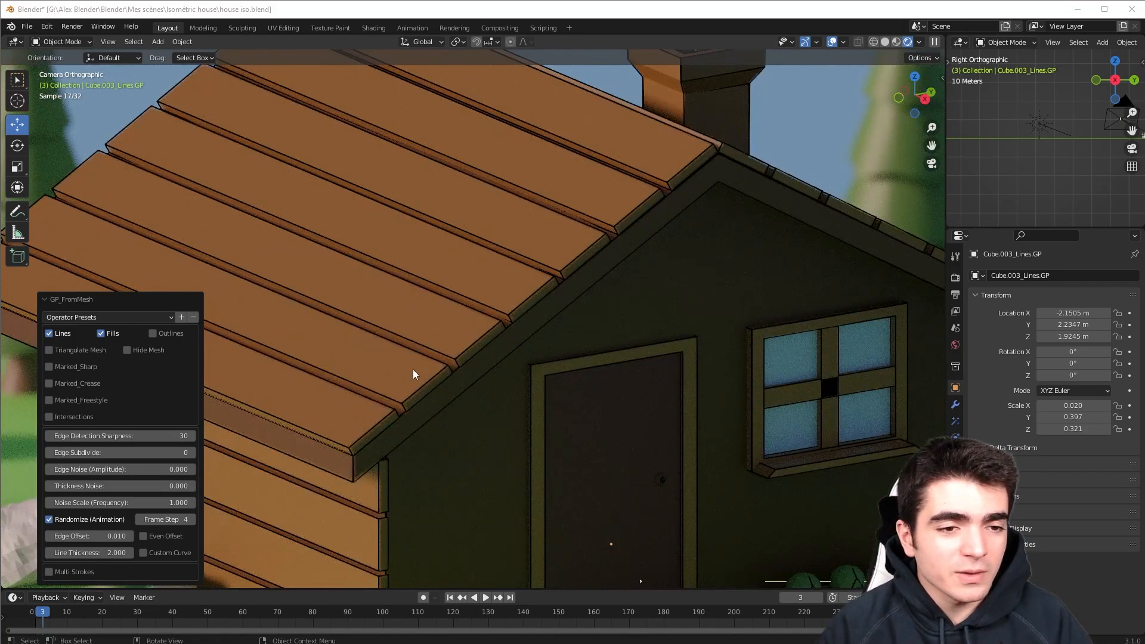
scroll(406, 386, "down", 1)
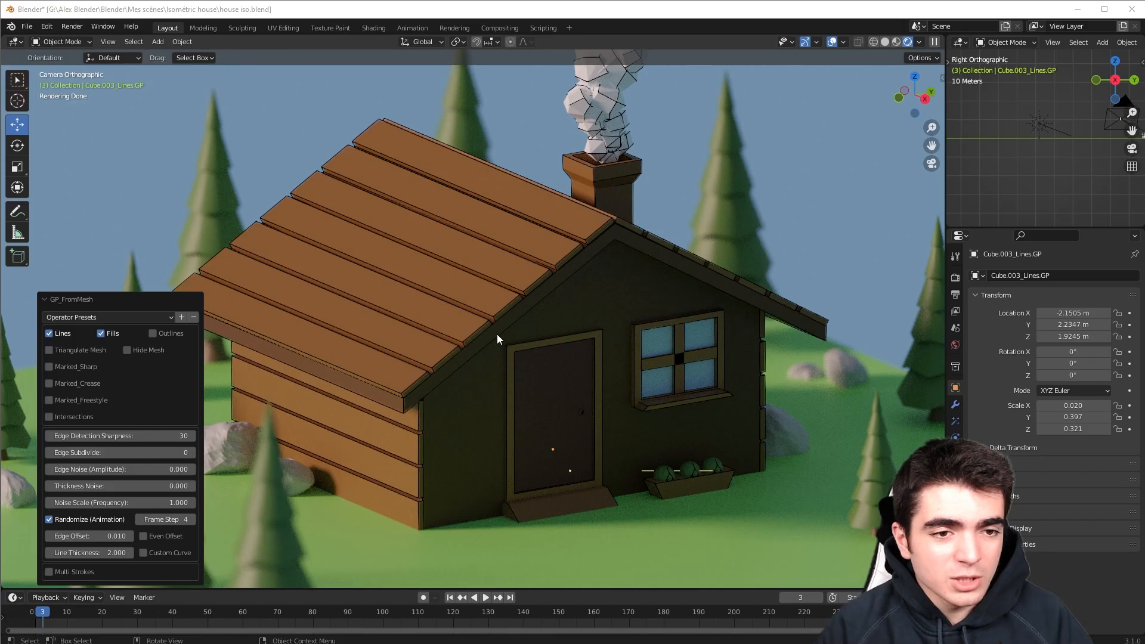
scroll(508, 352, "up", 4)
scroll(514, 378, "down", 2)
middle_click_drag(514, 378, 598, 371)
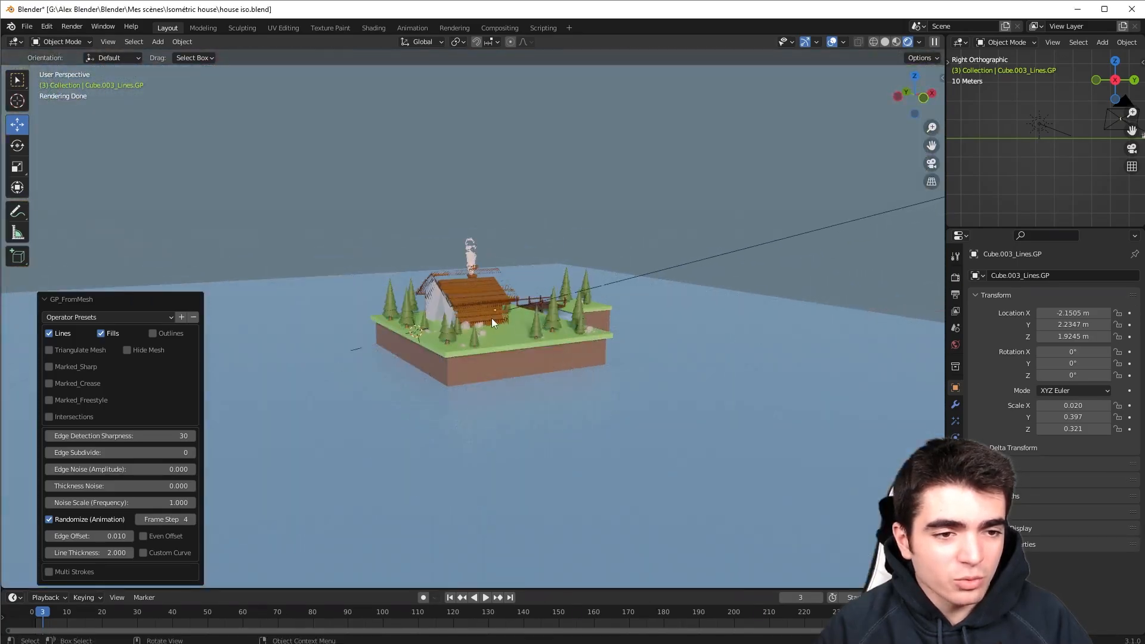
scroll(491, 317, "up", 10)
middle_click_drag(513, 324, 446, 255)
middle_click_drag(584, 304, 531, 321)
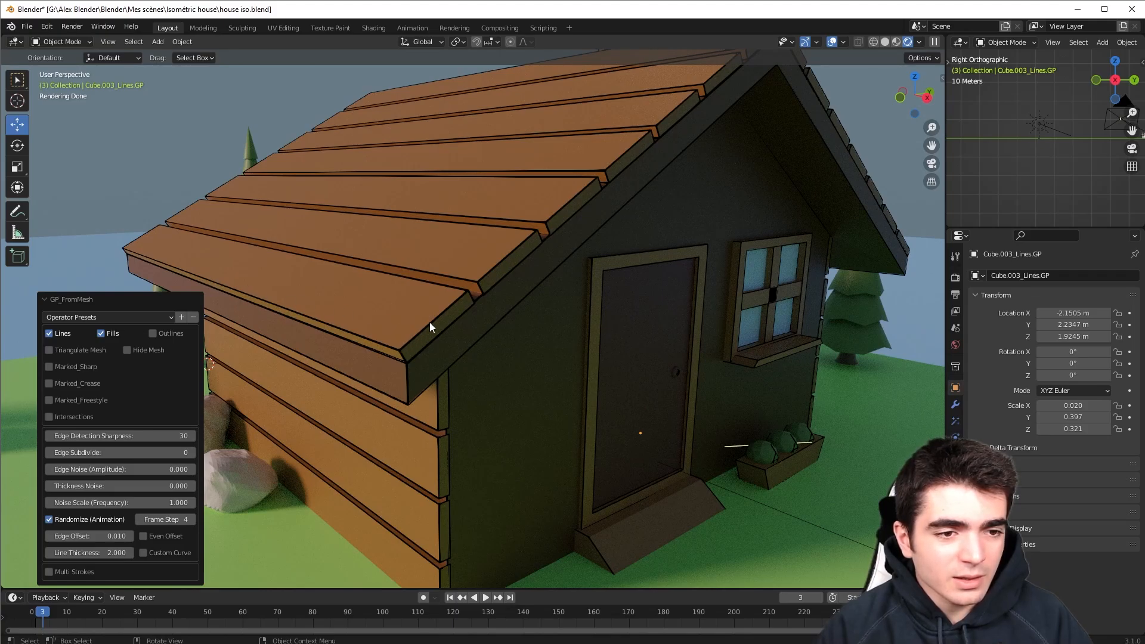
scroll(398, 356, "up", 5)
scroll(399, 355, "down", 3)
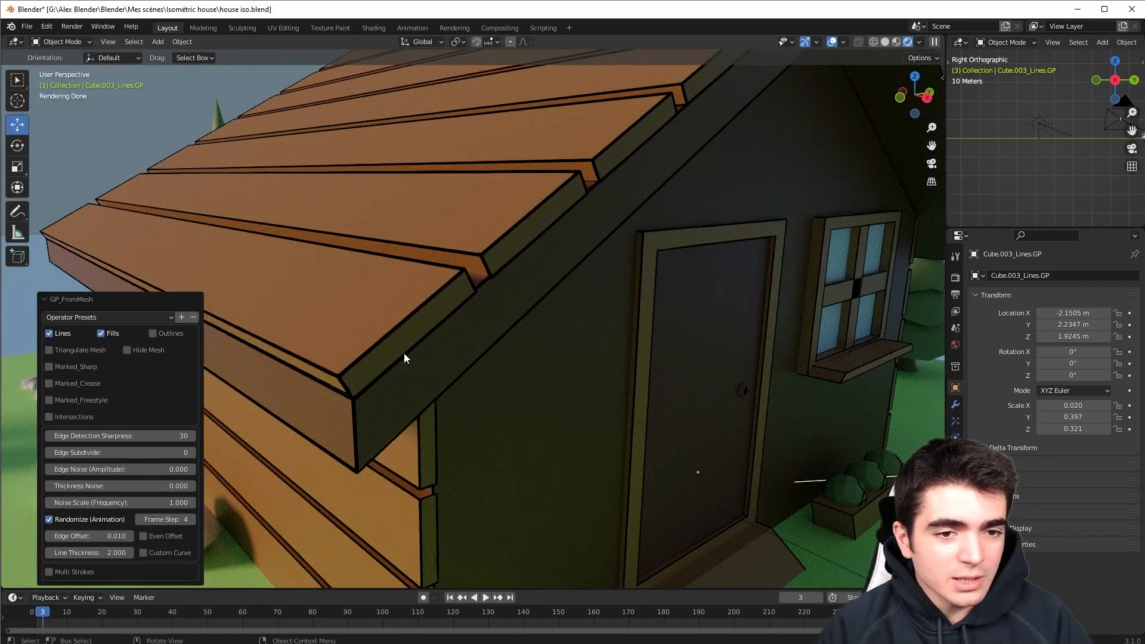
key("KP_0")
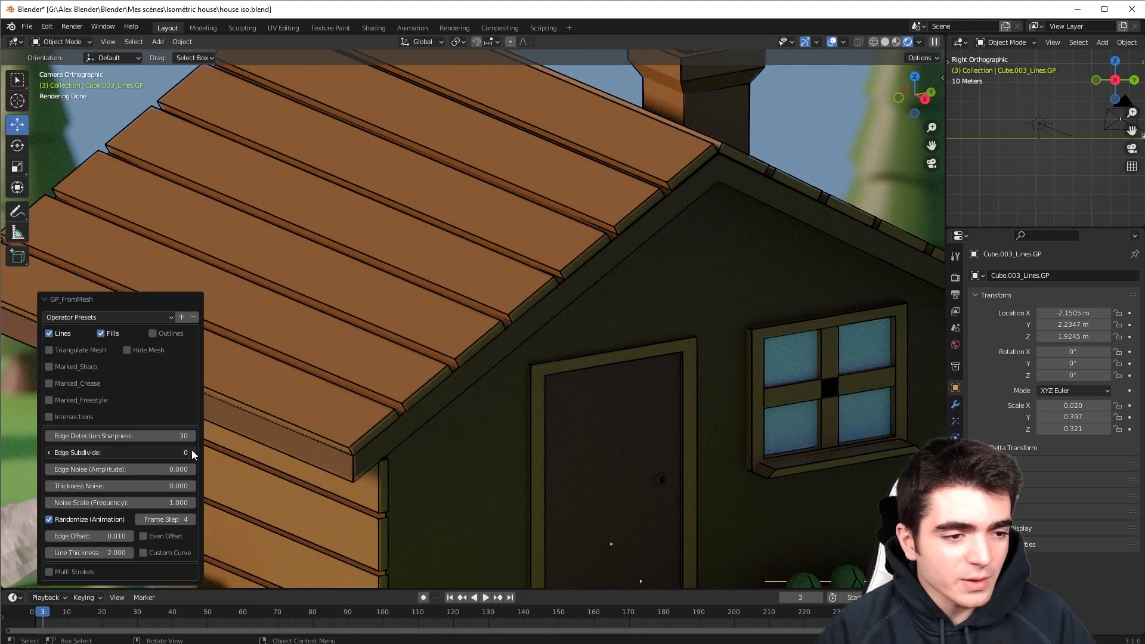
Step: Set the house outline's Edge Subdivide to 3 and its Edge Noise (Amplitude) to 0.300
left_click(191, 452)
left_click(191, 453)
left_click(192, 452)
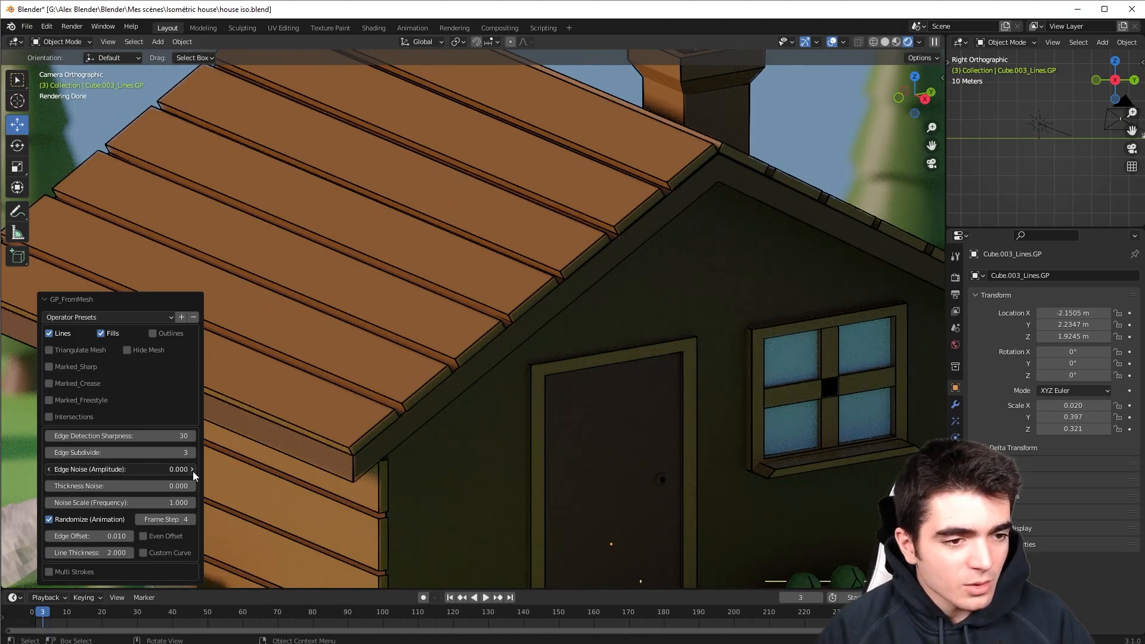
left_click(192, 470)
left_click(192, 470)
left_click(192, 471)
left_click(192, 471)
left_click(191, 471)
left_click(192, 471)
left_click(192, 471)
left_click(192, 470)
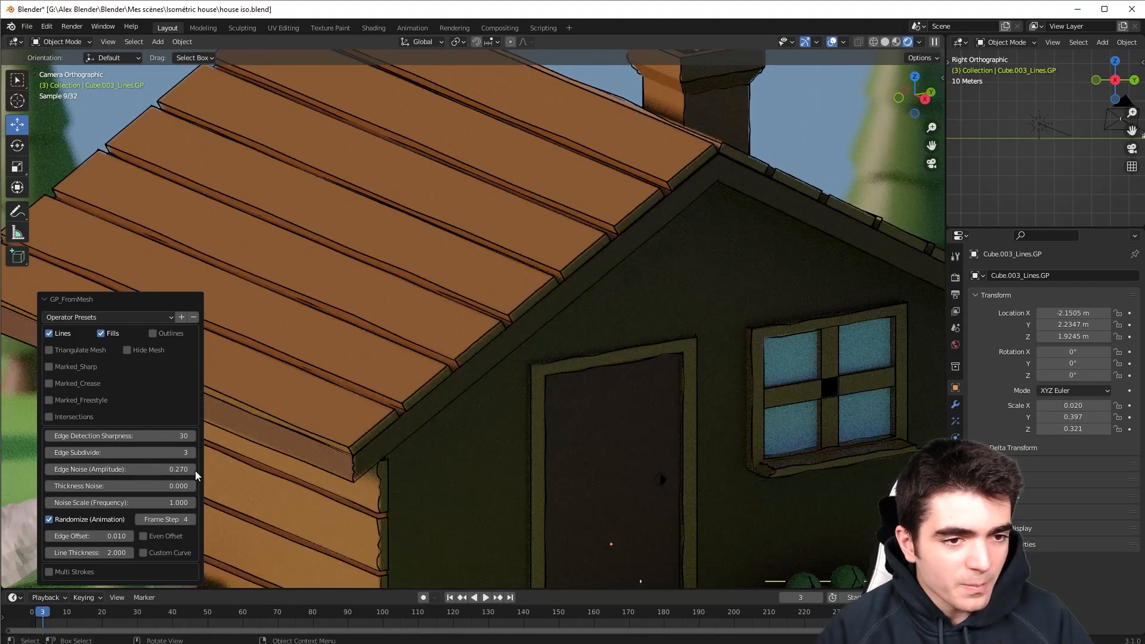
left_click(192, 470)
Step: Examine the noisy outlines along the wall corner, door frame and window frame up close
scroll(471, 369, "up", 5)
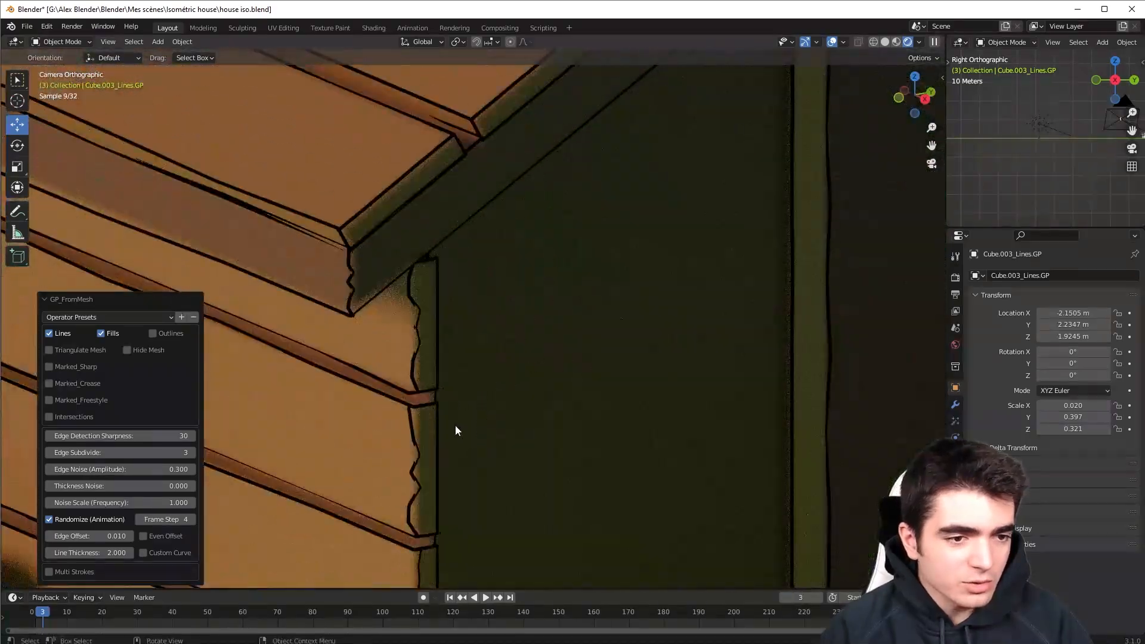
scroll(473, 399, "down", 4)
scroll(639, 412, "up", 3)
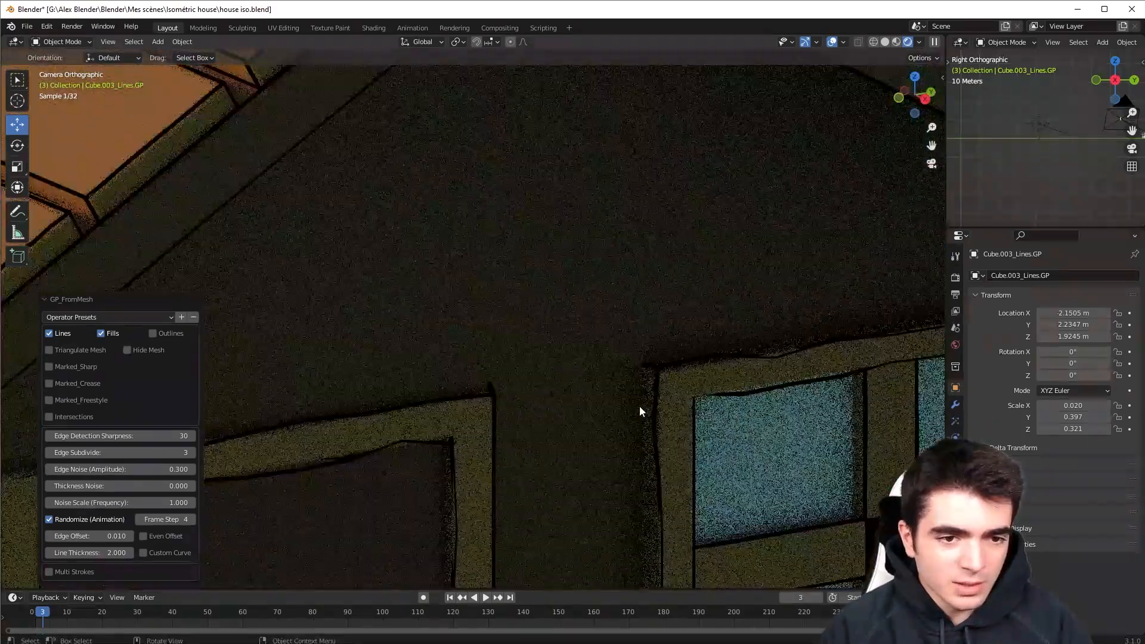
middle_click_drag(640, 411, 427, 331, "shift")
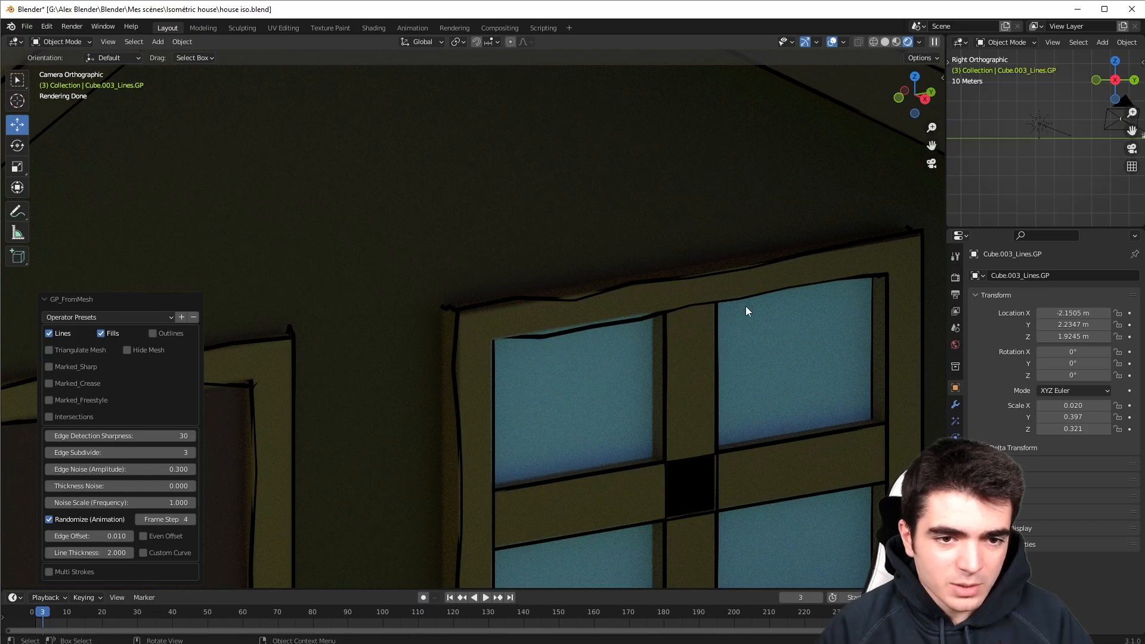
scroll(745, 307, "down", 5)
middle_click_drag(337, 464, 558, 428, "shift")
scroll(447, 456, "down", 1)
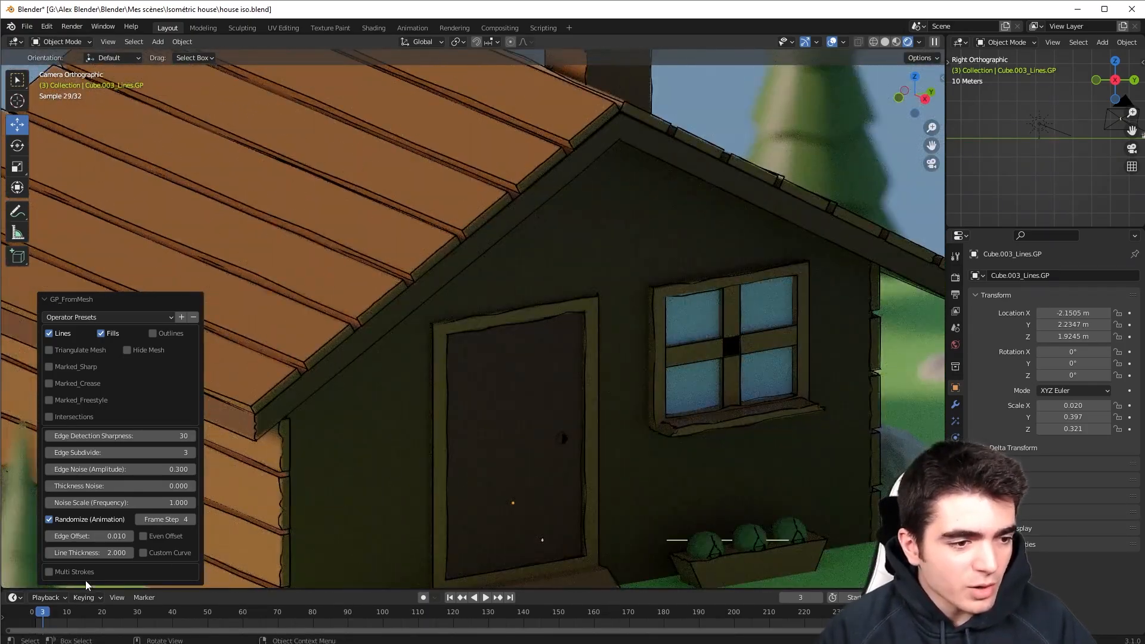
Step: Enable Multi Strokes for the house outline and set the stroke distance to 0.04
left_click(84, 573)
scroll(526, 431, "up", 4)
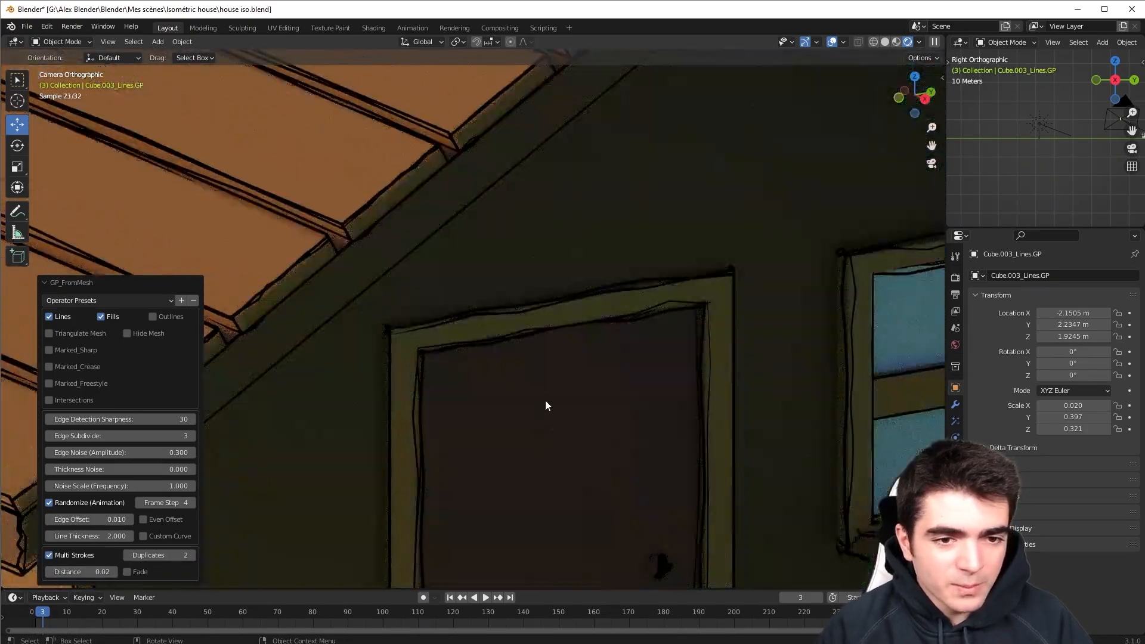
middle_click_drag(588, 361, 303, 417, "shift")
scroll(571, 310, "up", 3)
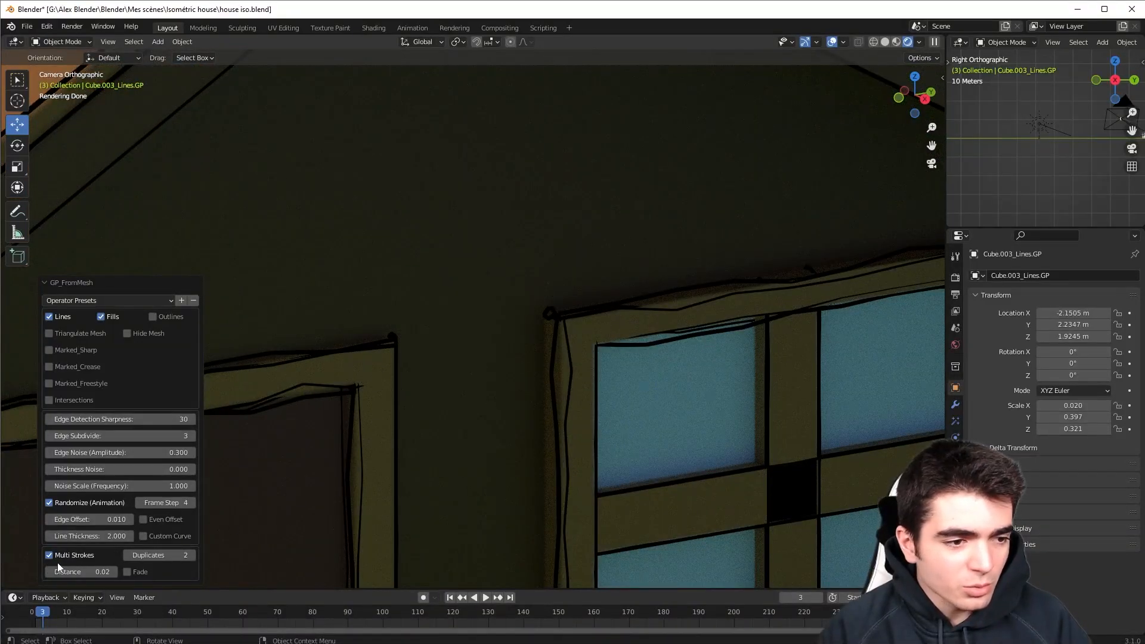
left_click(114, 571)
left_click(114, 571)
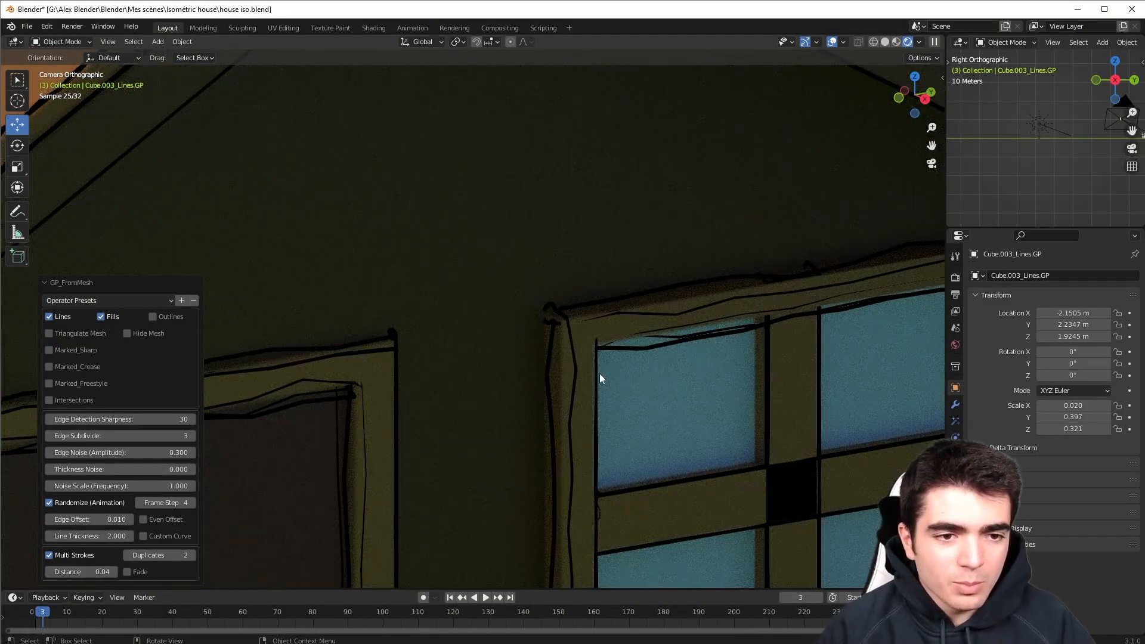
Step: Examine the doubled sketch strokes across the roof, windows, chimney and whole house at several distances
scroll(599, 373, "down", 3)
scroll(408, 227, "up", 1)
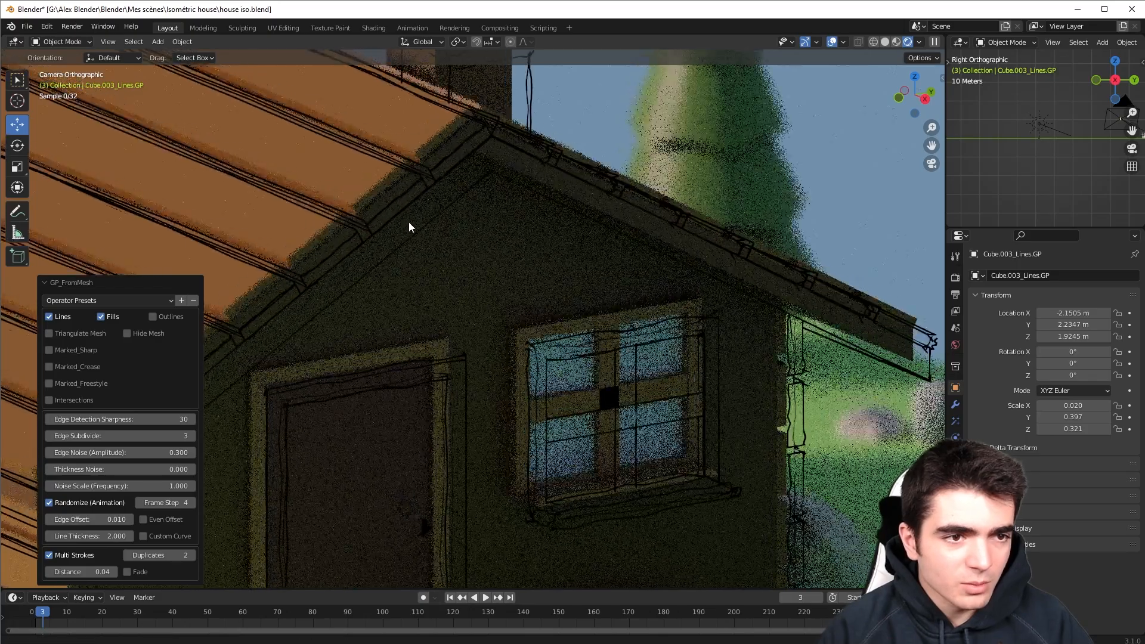
scroll(409, 227, "down", 6)
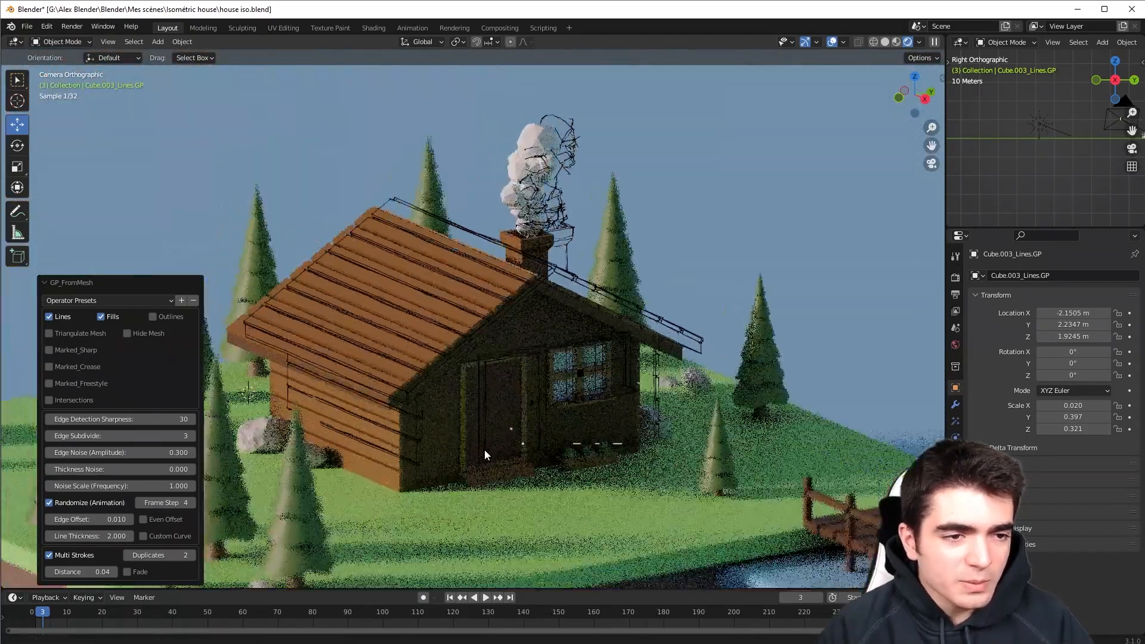
scroll(484, 455, "up", 2)
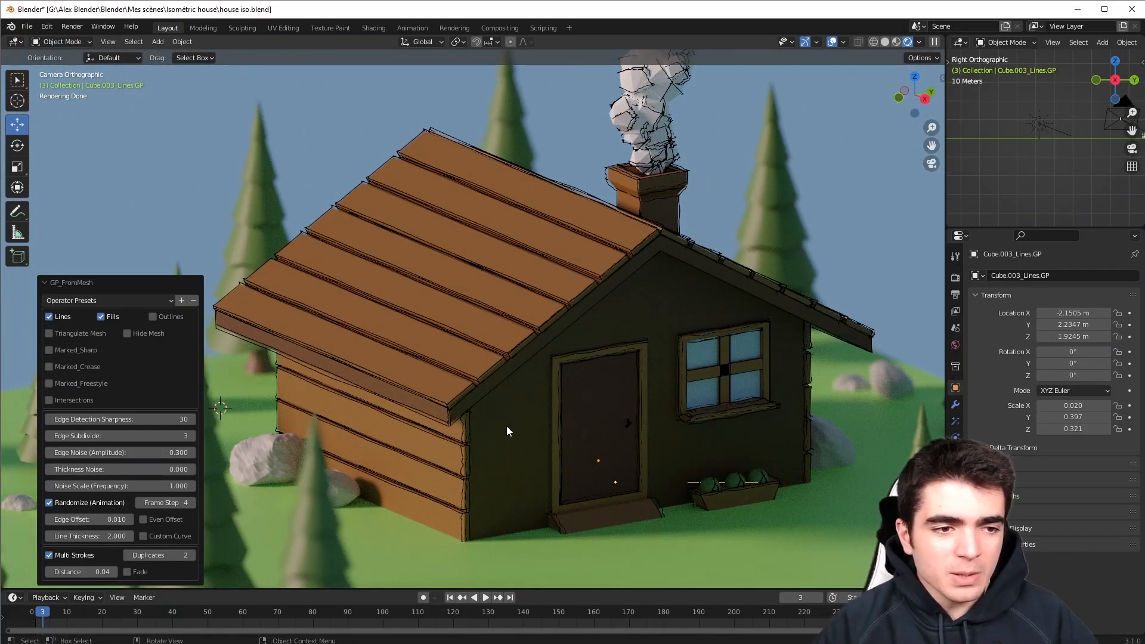
scroll(506, 425, "up", 4)
scroll(521, 459, "down", 4)
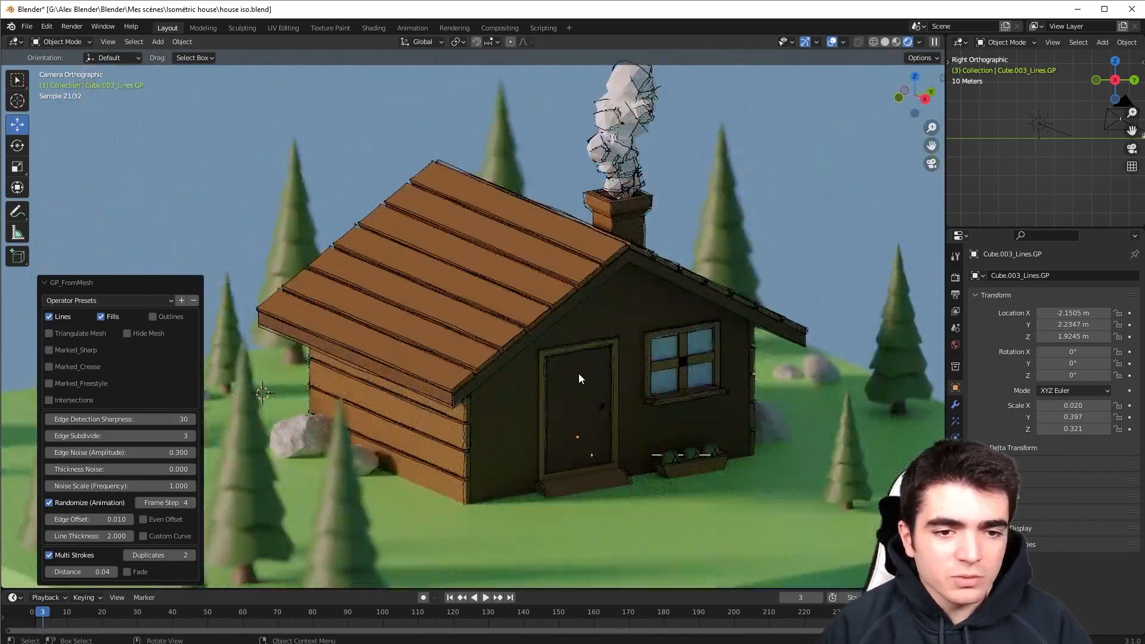
scroll(510, 399, "up", 3)
scroll(468, 420, "down", 3)
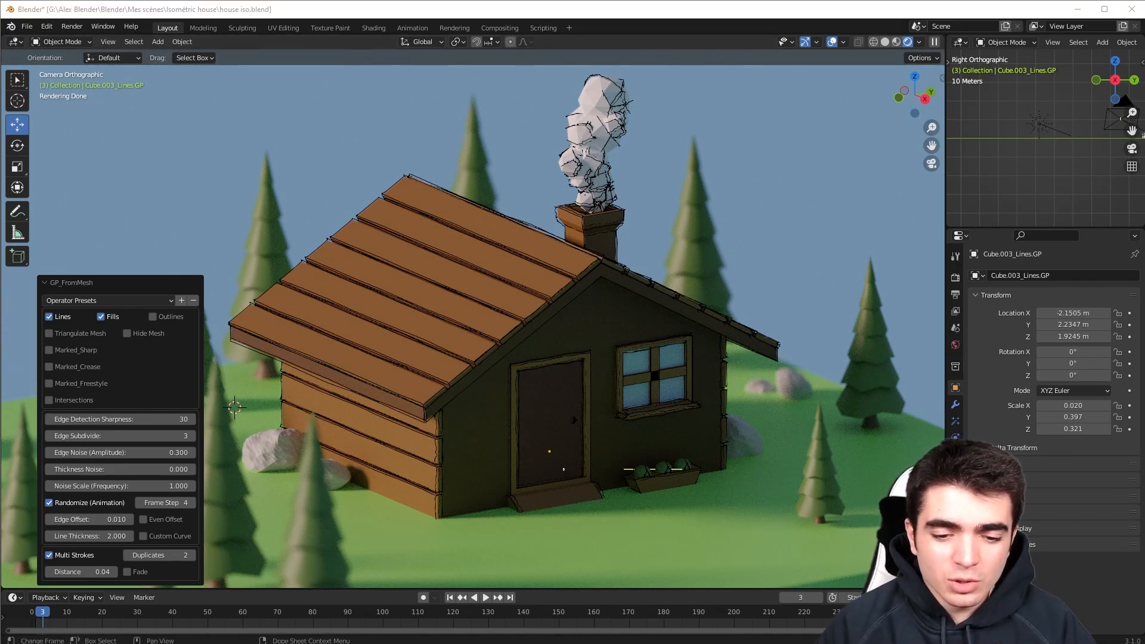
Step: Switch to the Blender Market page for Grease Pencil From Mesh and compare the $1 GP_FromMesh and $6 GP_FromMesh_PRO versions
key("alt+Tab")
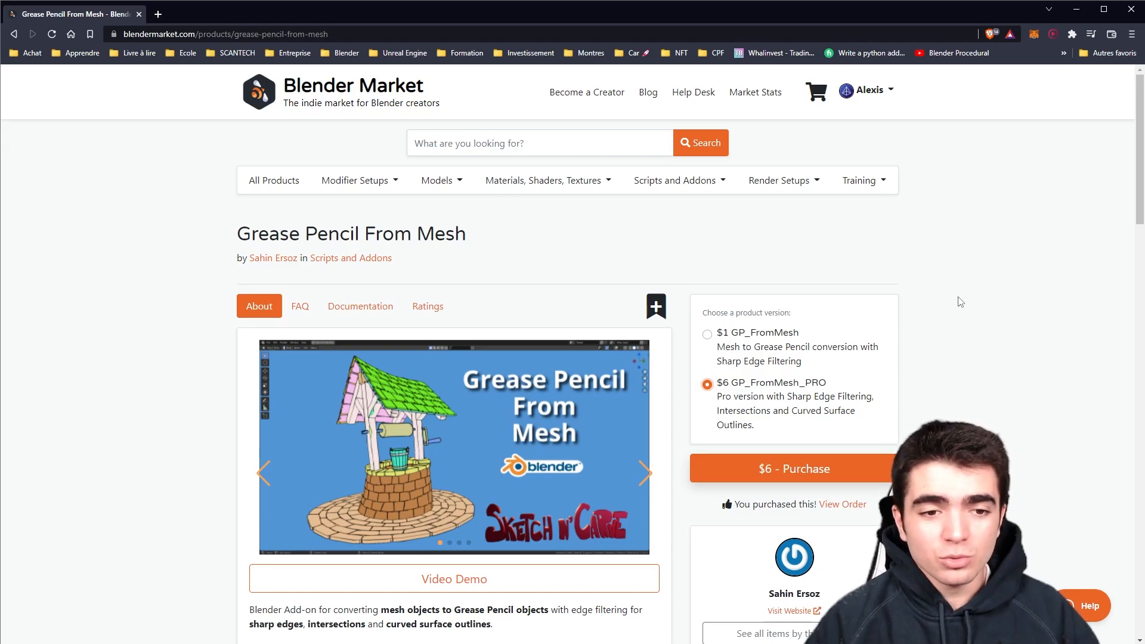
left_click(707, 335)
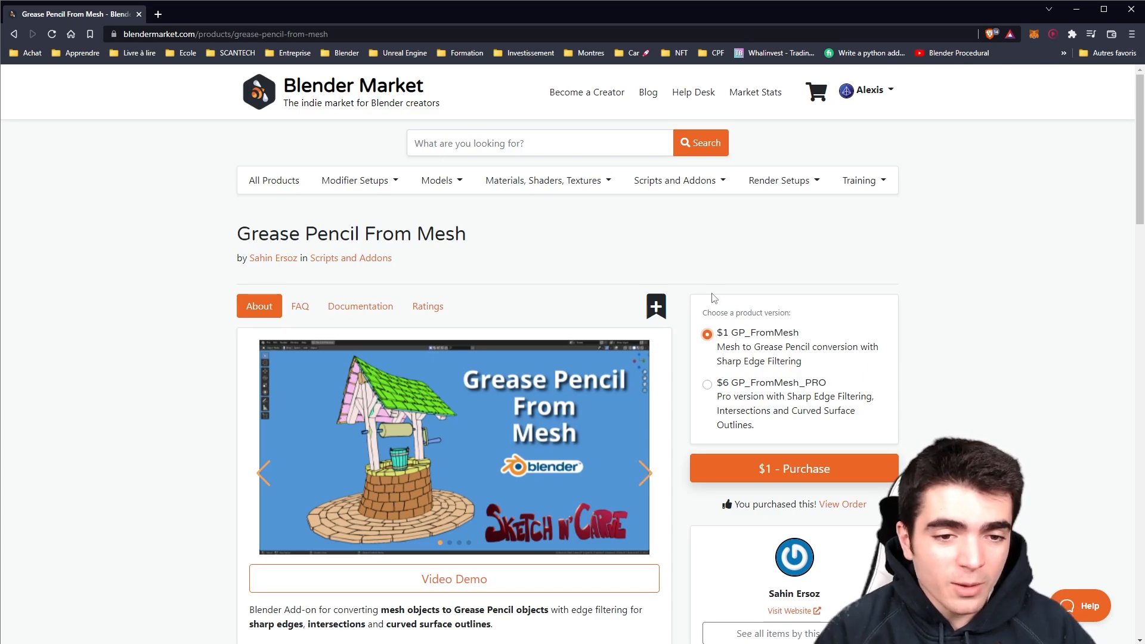
left_click(773, 386)
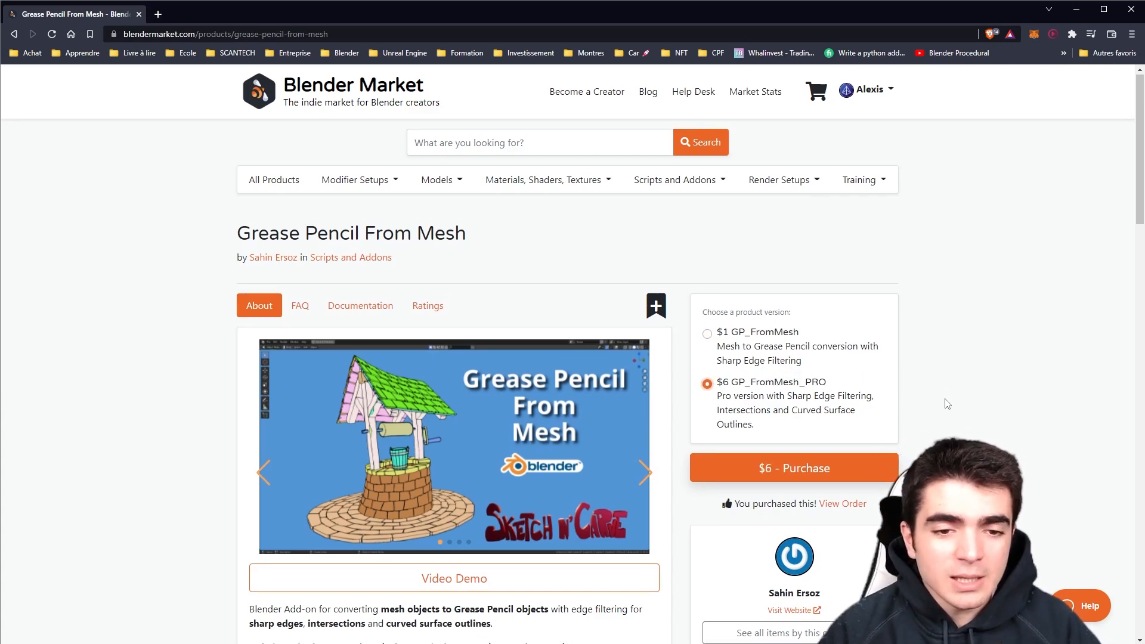
scroll(942, 400, "down", 1)
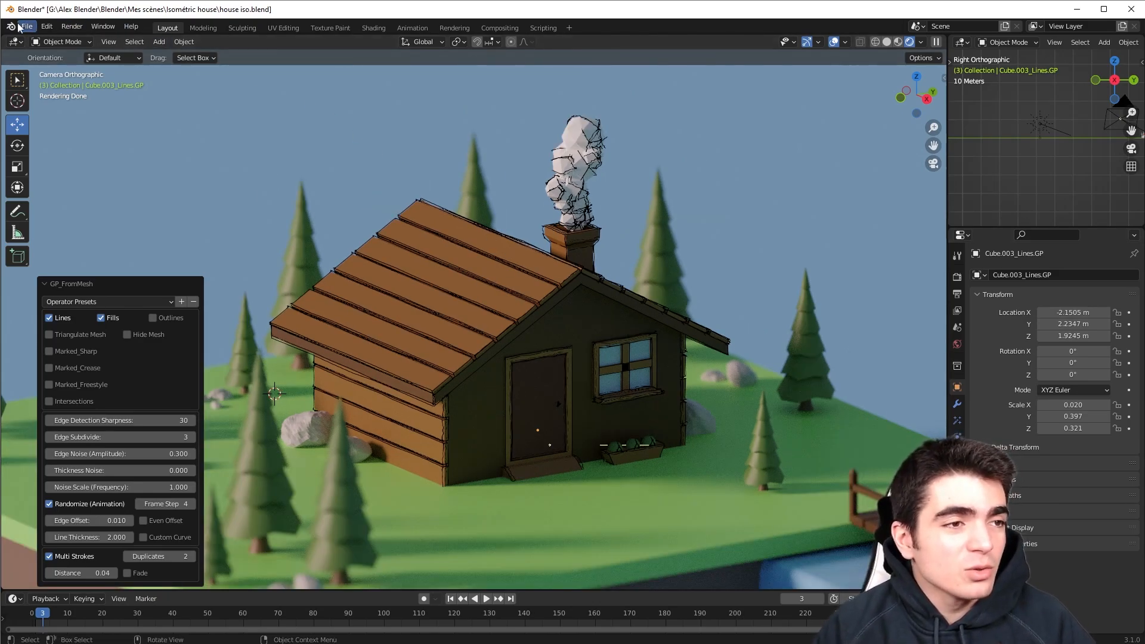
Step: Create a new General file, discarding the unsaved changes to house iso.blend
left_click(26, 27)
mouse_move(51, 40)
left_click(178, 40)
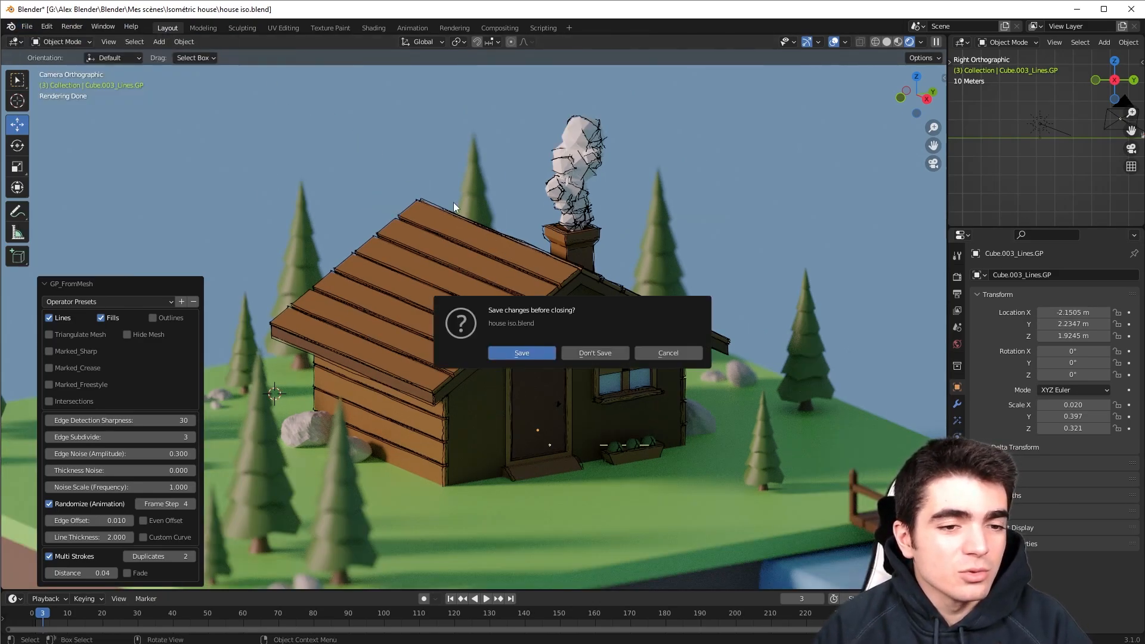
left_click(594, 352)
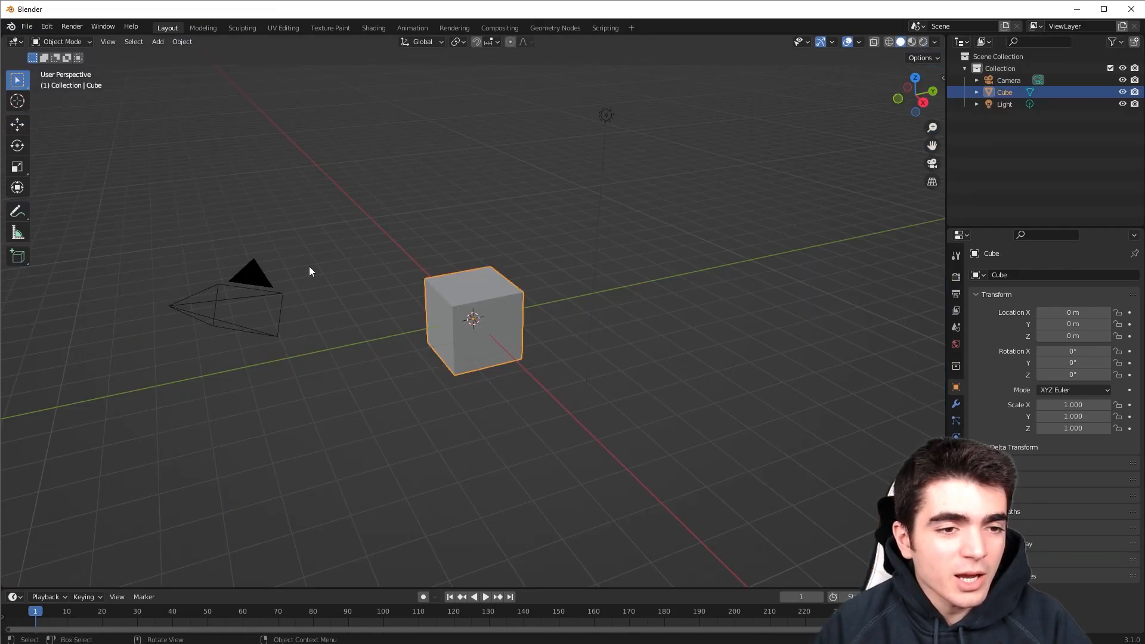
Step: Convert the default cube to Grease Pencil with GP_FromMesh at its default settings and expand the operation's settings
scroll(519, 342, "up", 3)
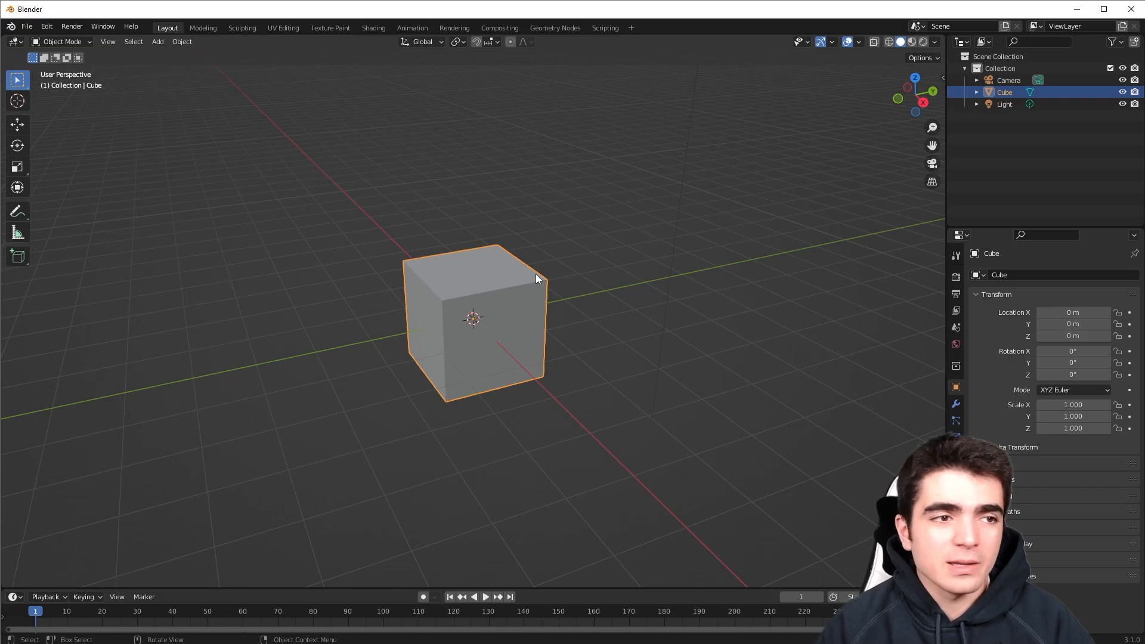
left_click(182, 42)
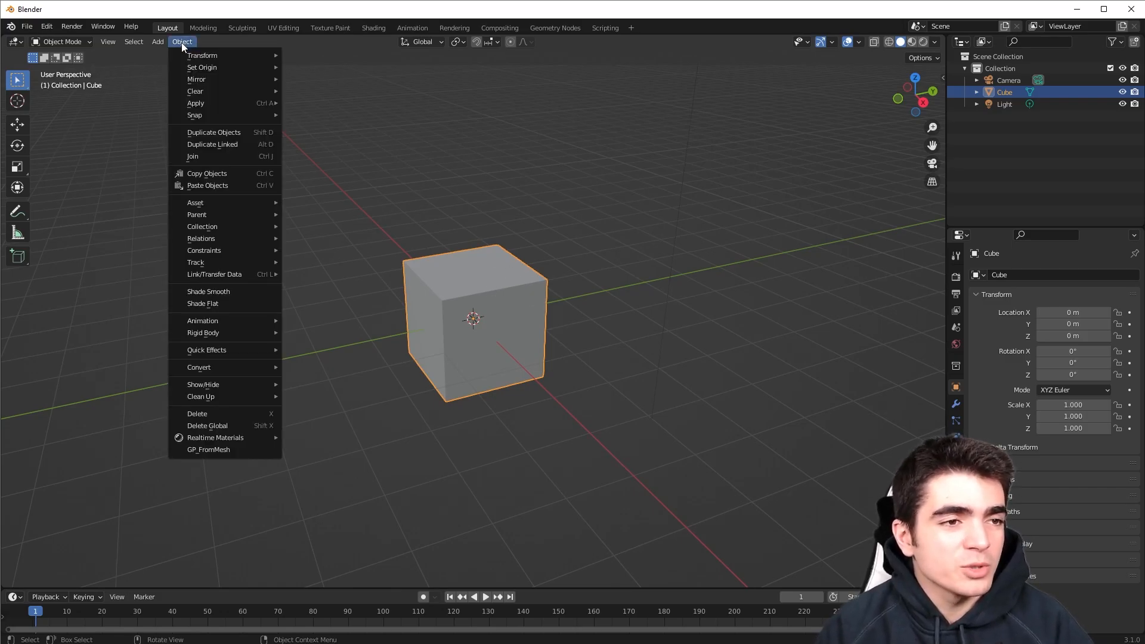
left_click(226, 452)
left_click_drag(192, 334, 259, 253)
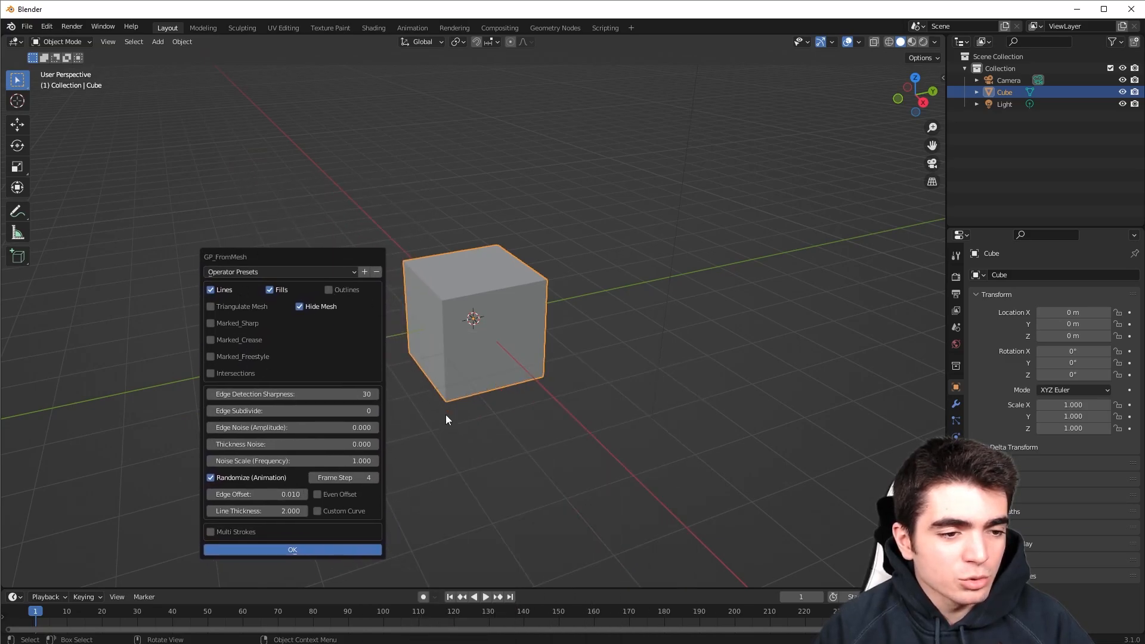
left_click(289, 549)
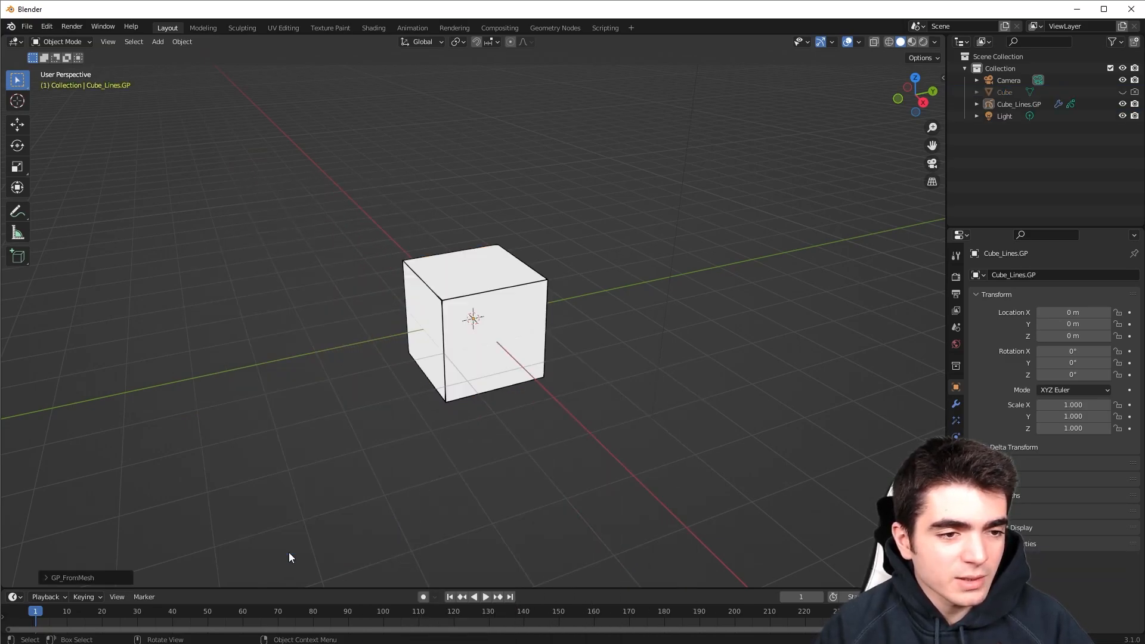
left_click(47, 578)
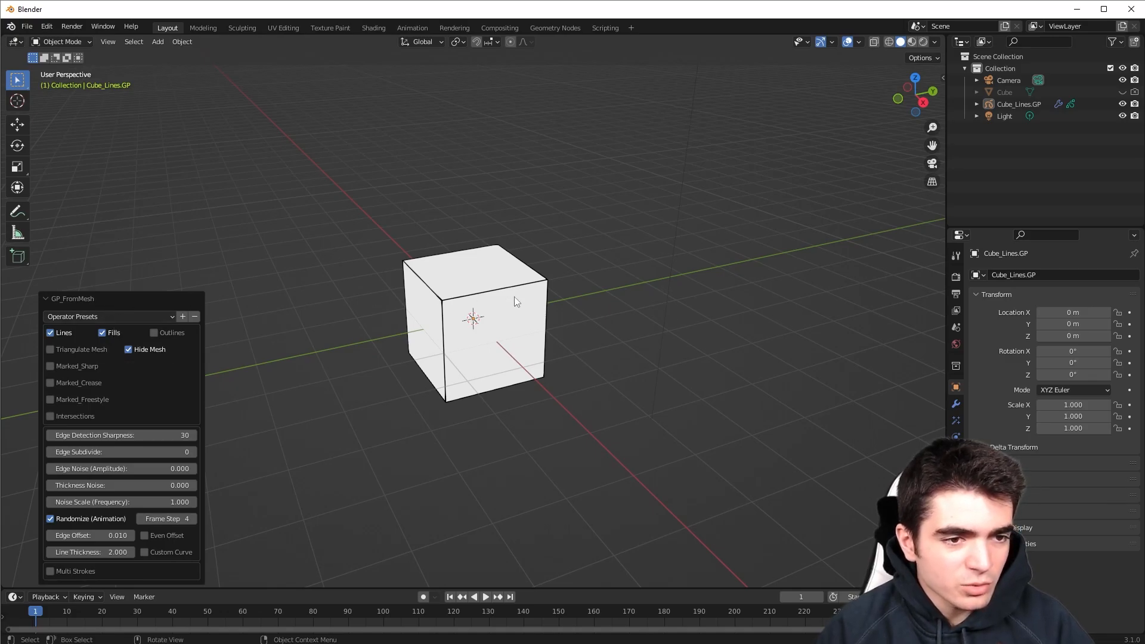
Step: View the cube conversion's operator presets without choosing one, and turn off Lines so only Fills are generated
middle_click_drag(514, 296, 435, 328)
scroll(428, 353, "up", 2)
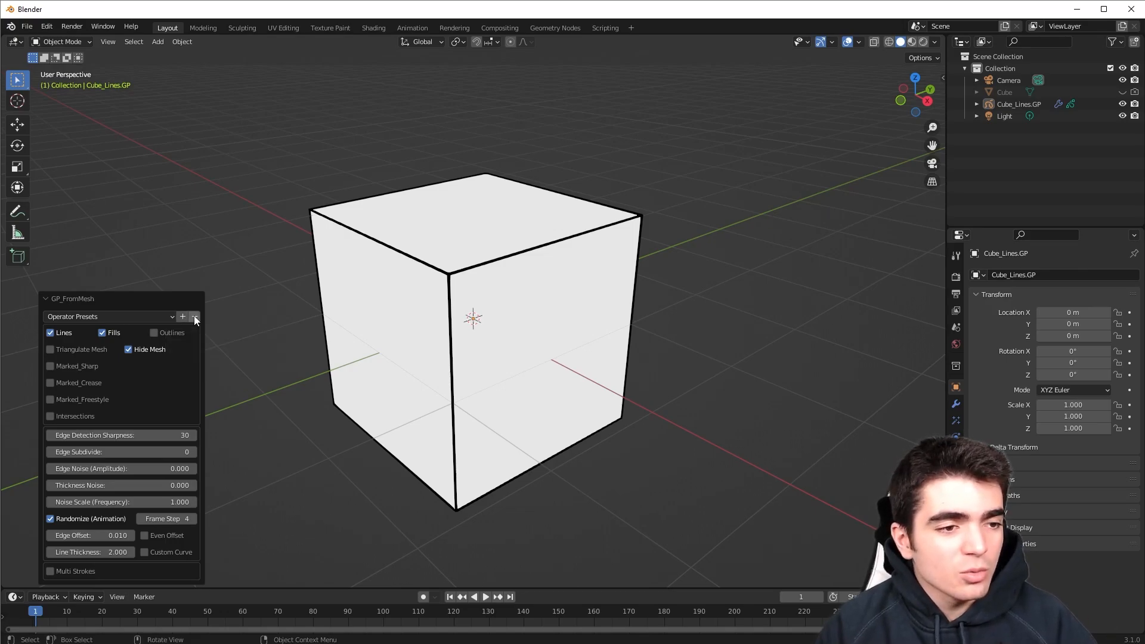
left_click(138, 316)
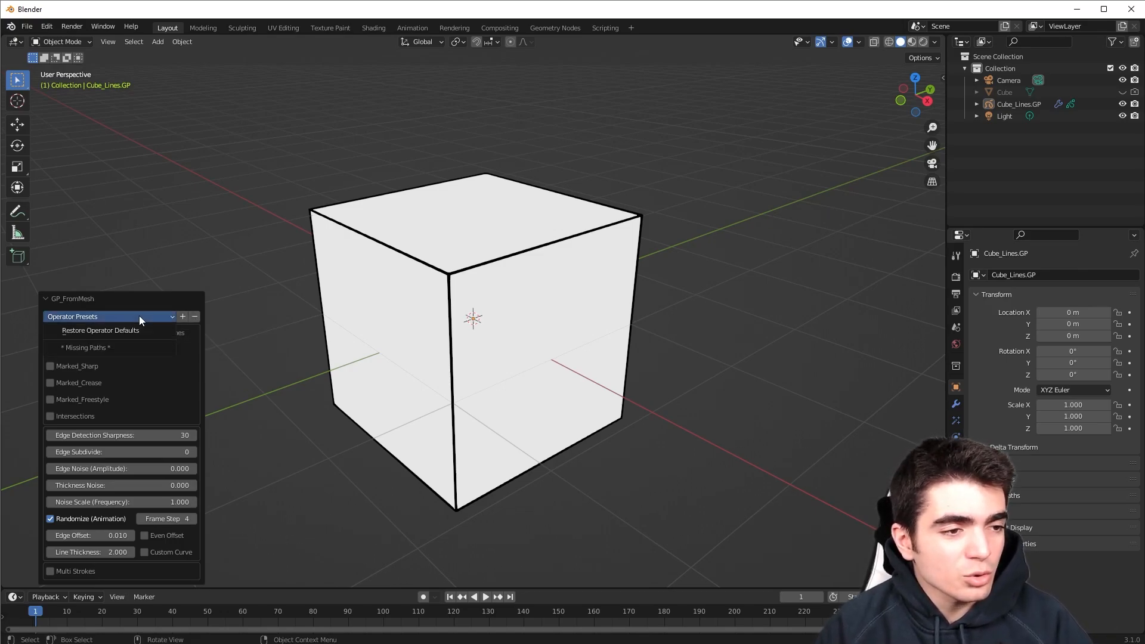
left_click(120, 316)
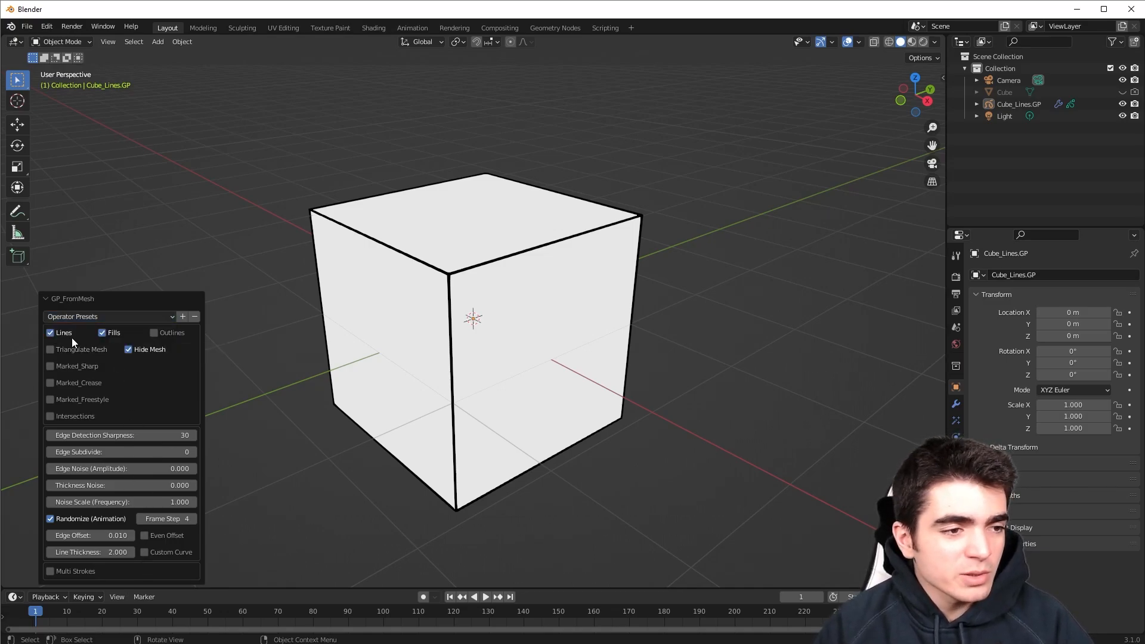
left_click(51, 332)
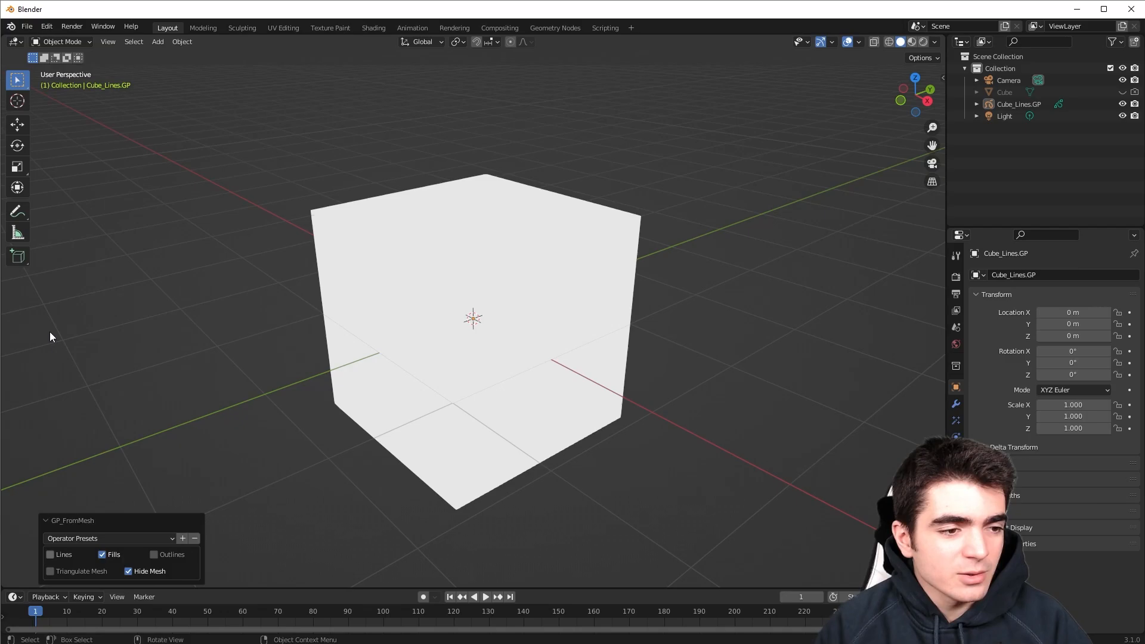
Step: Turn Lines back on for the cube conversion, and compare the result with Fills disabled and re-enabled
left_click(50, 554)
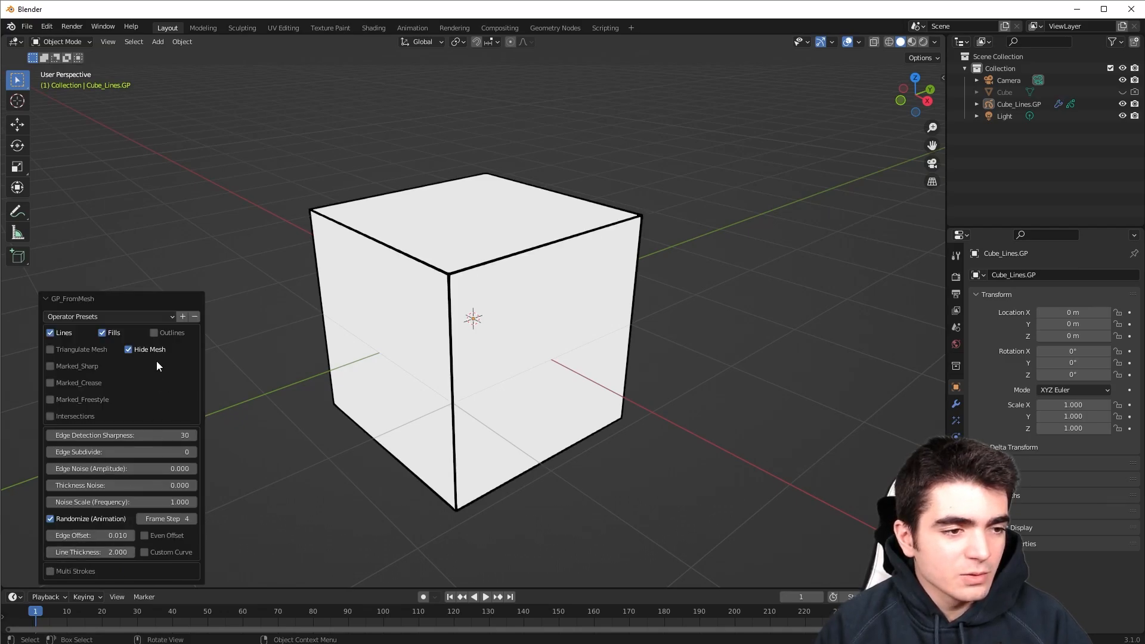
left_click(102, 333)
middle_click_drag(286, 313, 239, 362)
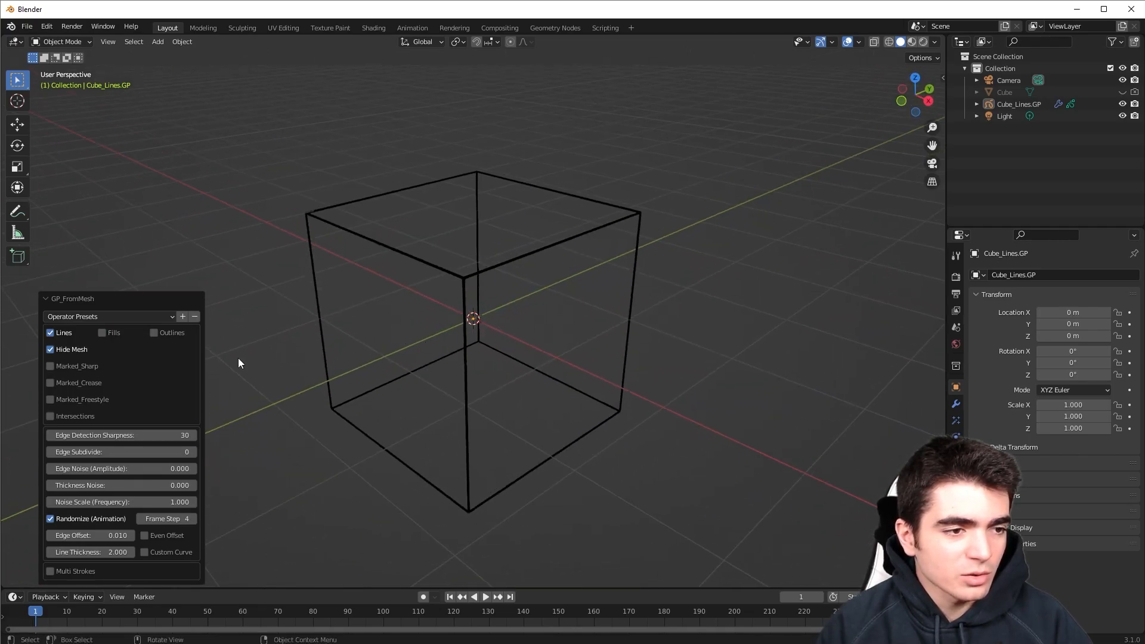
left_click(102, 332)
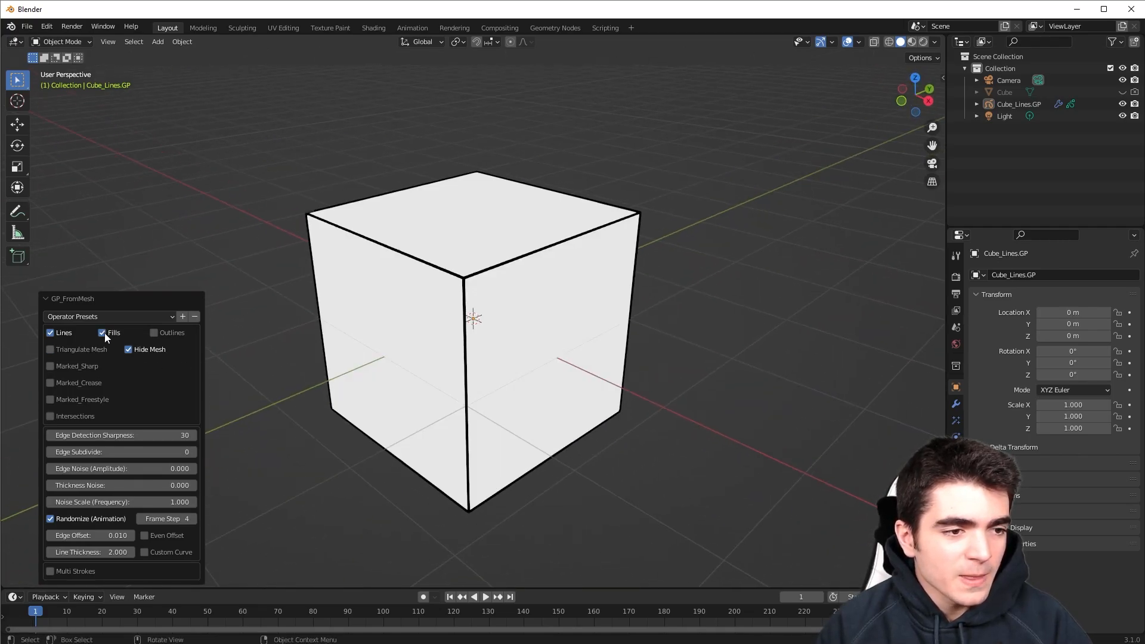
Step: Try the Outlines option on the cube and turn it off again, toggling Fills off and back on
left_click(153, 333)
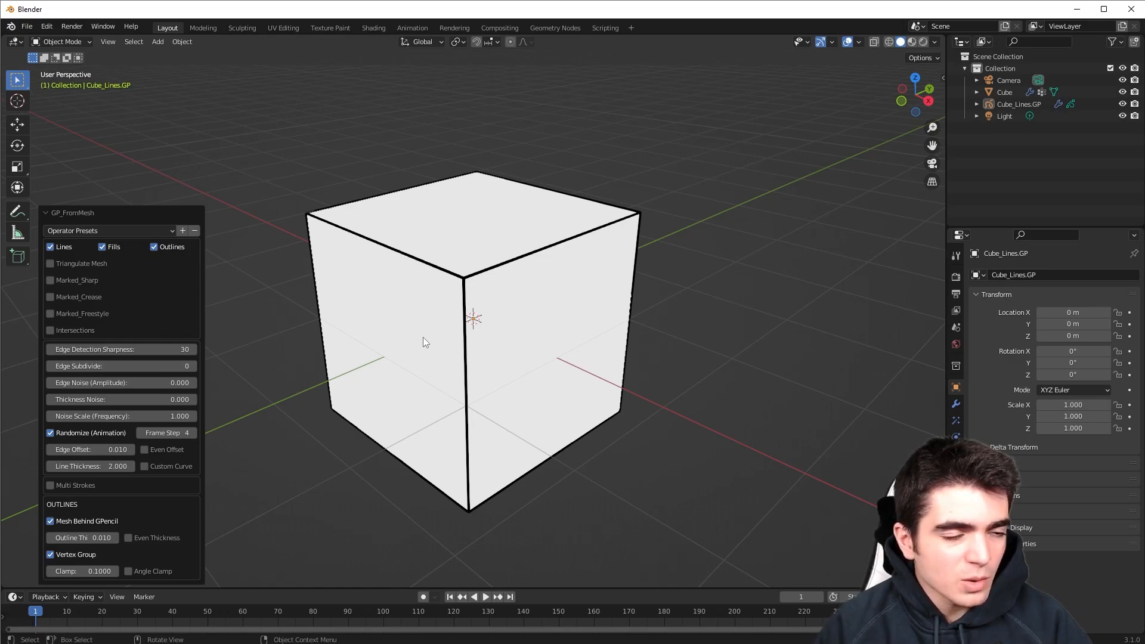
left_click(153, 247)
left_click(103, 334)
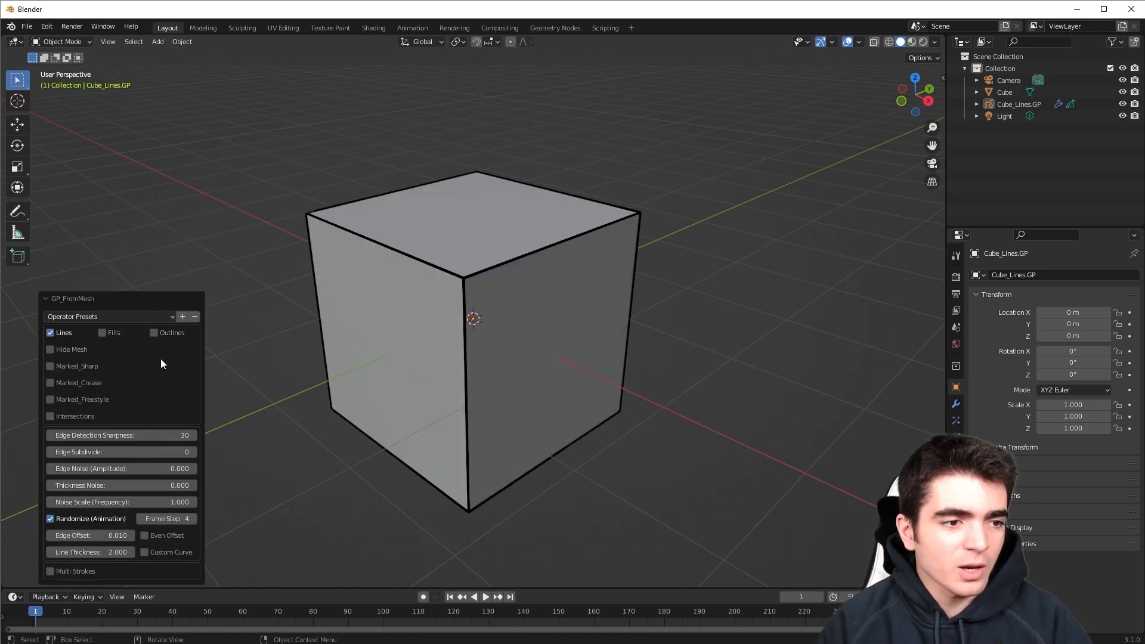
left_click(102, 333)
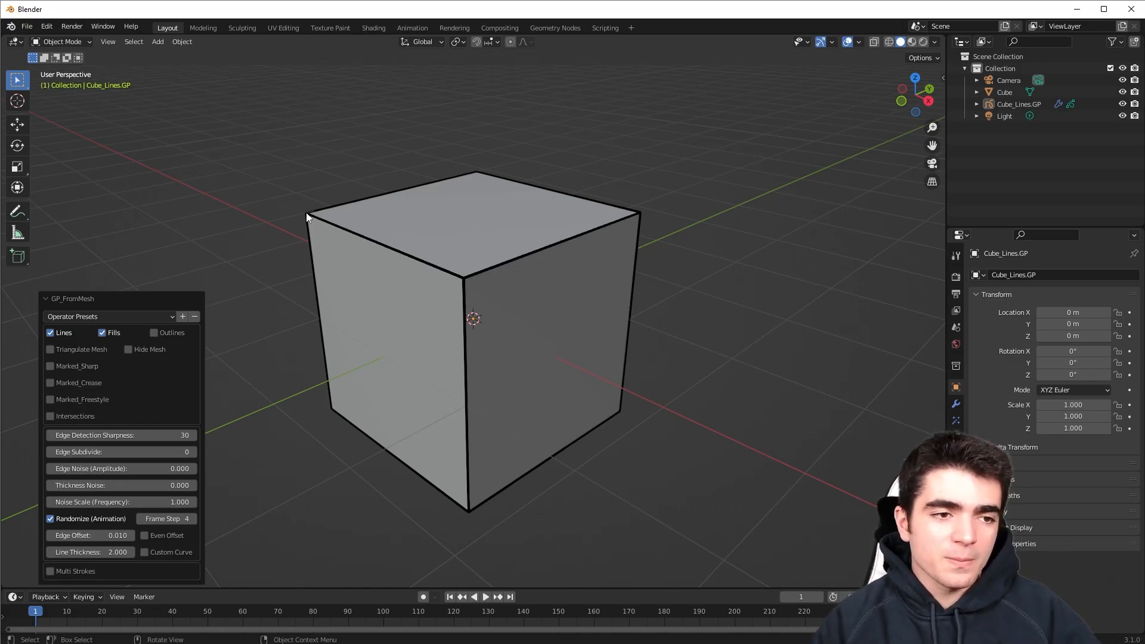
Step: Toggle Hide Mesh to compare the conversion with and without the original cube, leaving the option enabled
left_click(127, 350)
left_click(128, 349)
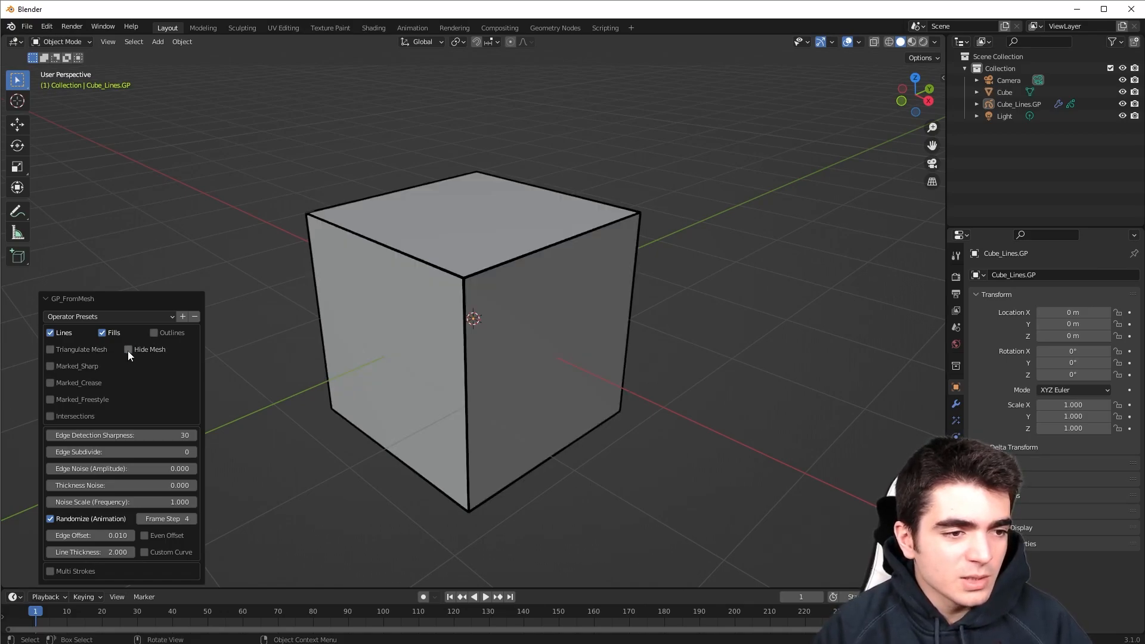
left_click(128, 350)
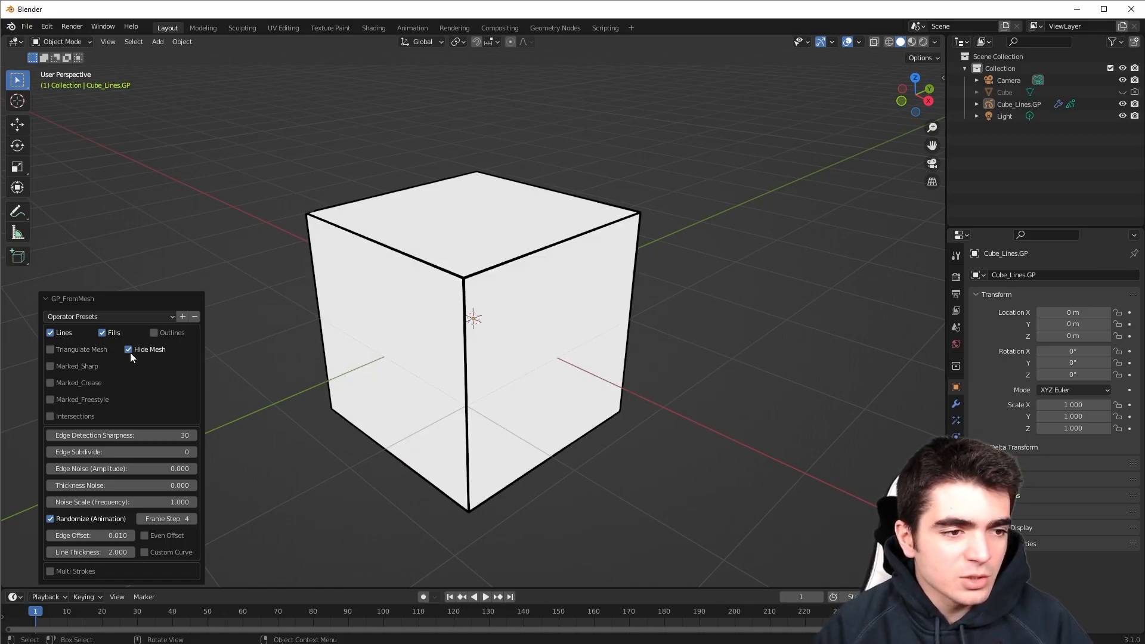
left_click(130, 351)
middle_click_drag(385, 308, 429, 316)
left_click(128, 350)
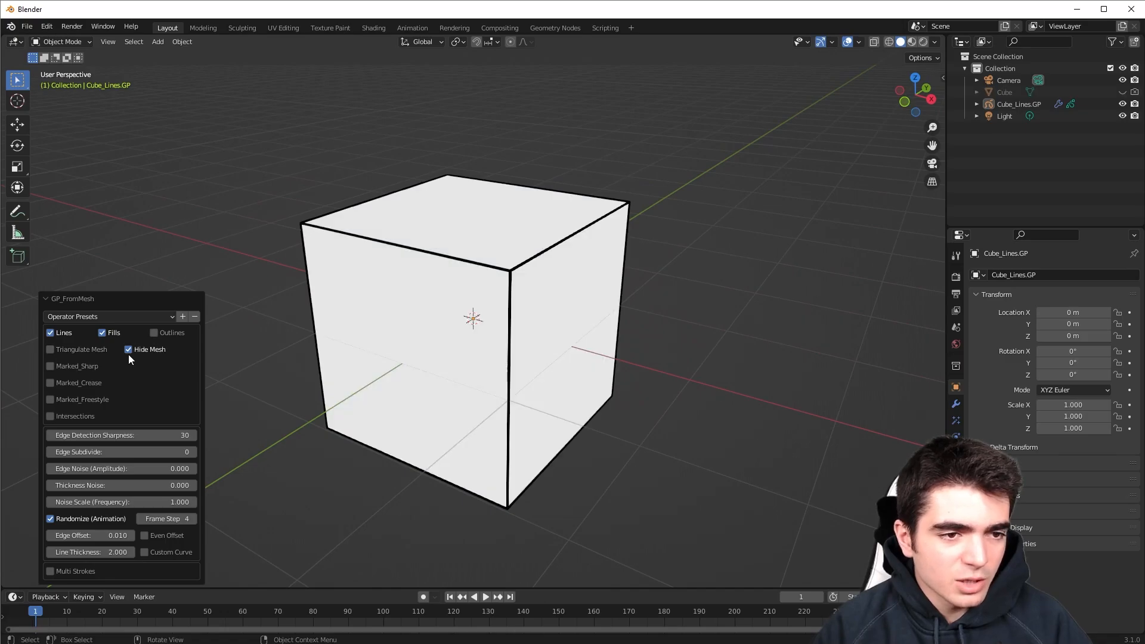
middle_click_drag(481, 274, 546, 340)
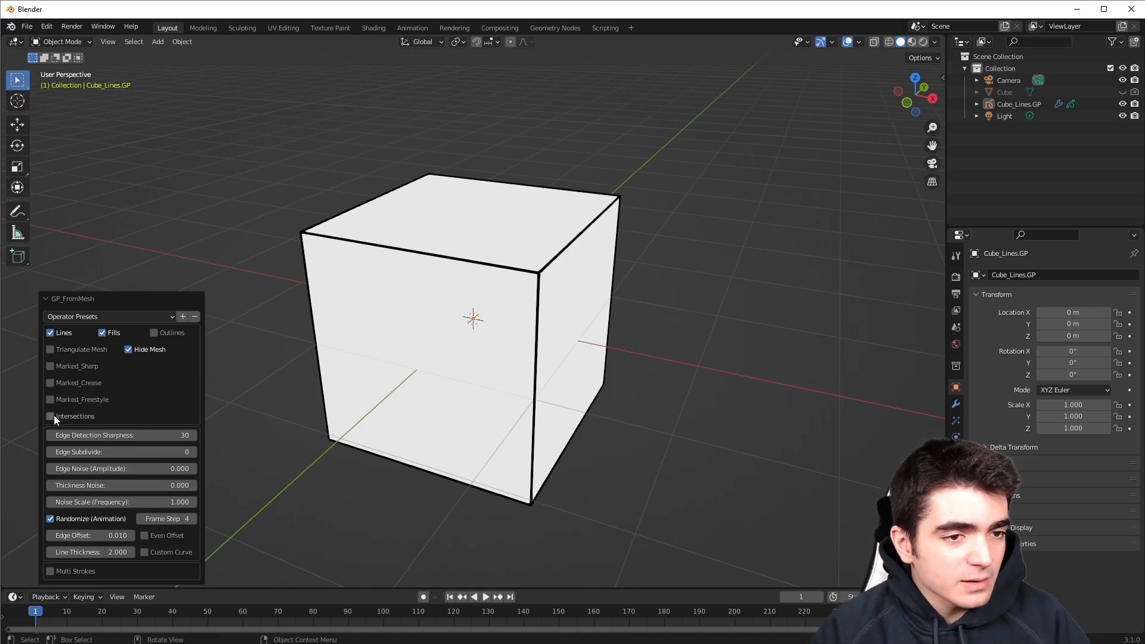
Step: Unhide the original Cube mesh and open it in Edit Mode
scroll(375, 376, "down", 3)
middle_click_drag(392, 377, 369, 383)
left_click(453, 327)
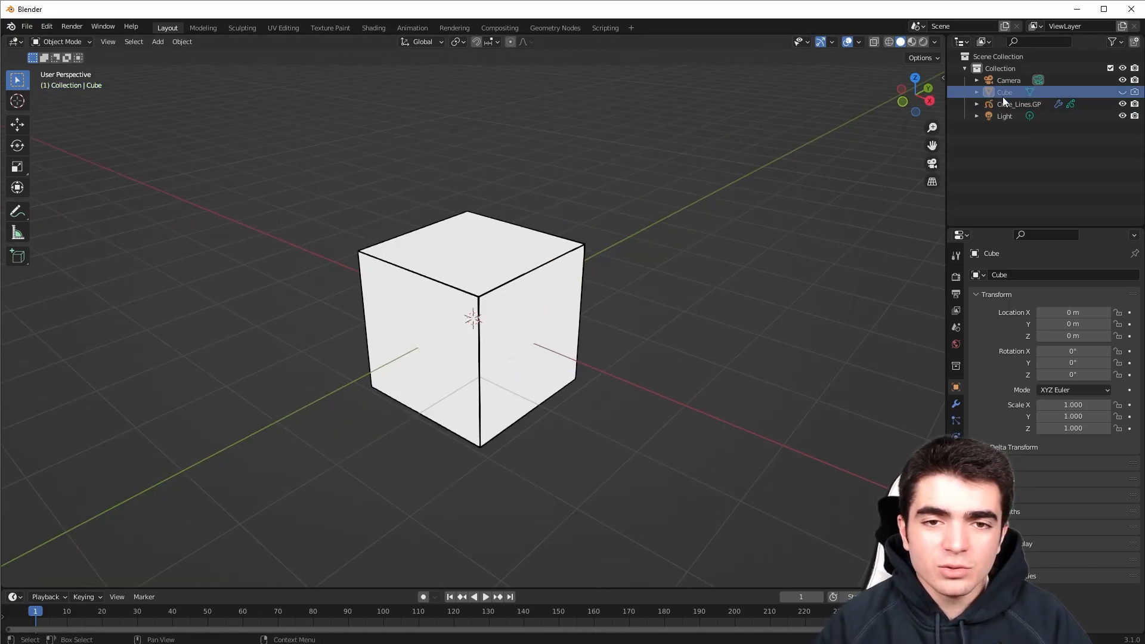
left_click(1123, 93)
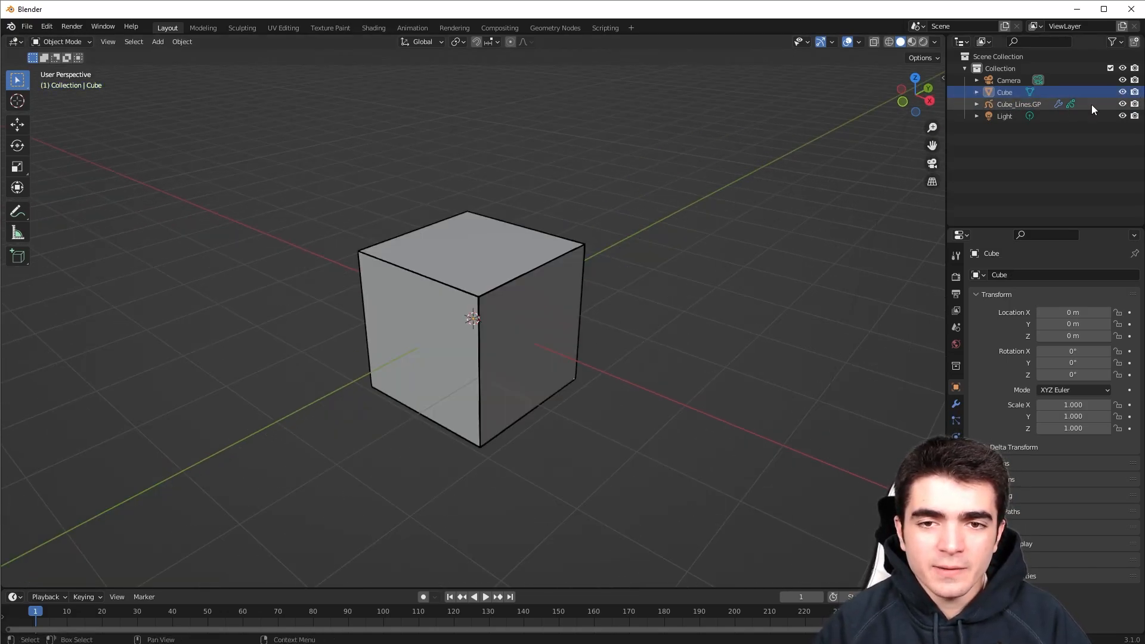
key("Tab")
middle_click_drag(472, 213, 461, 225)
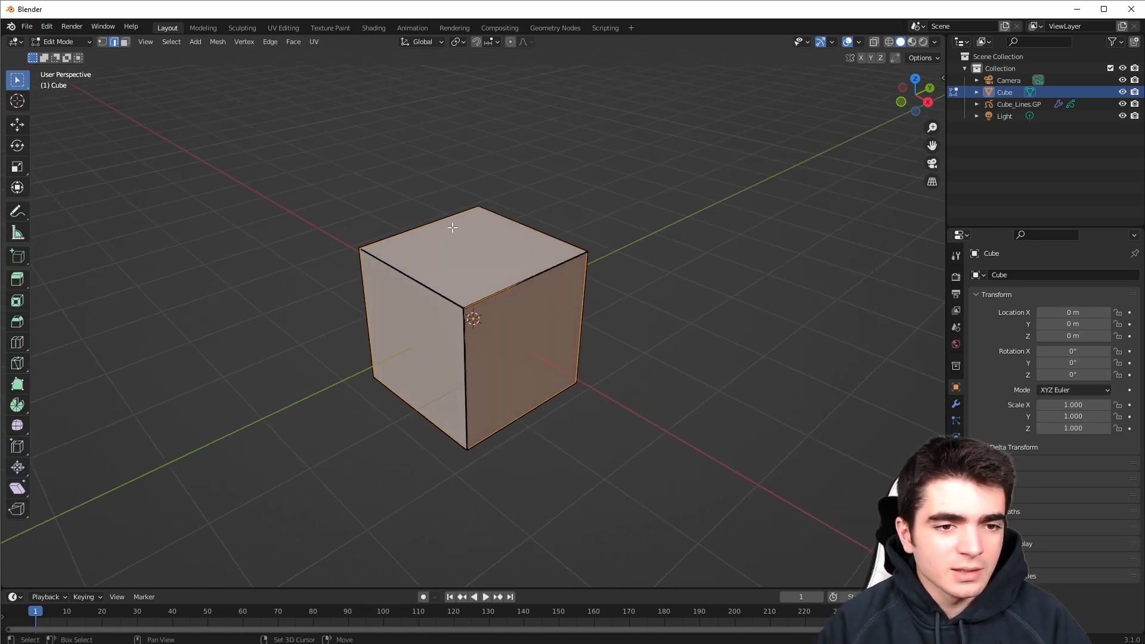
Step: Duplicate the cube geometry four times, placing the copies as a staggered cluster of overlapping boxes
key("shift+d")
left_click(502, 207)
key("shift+d")
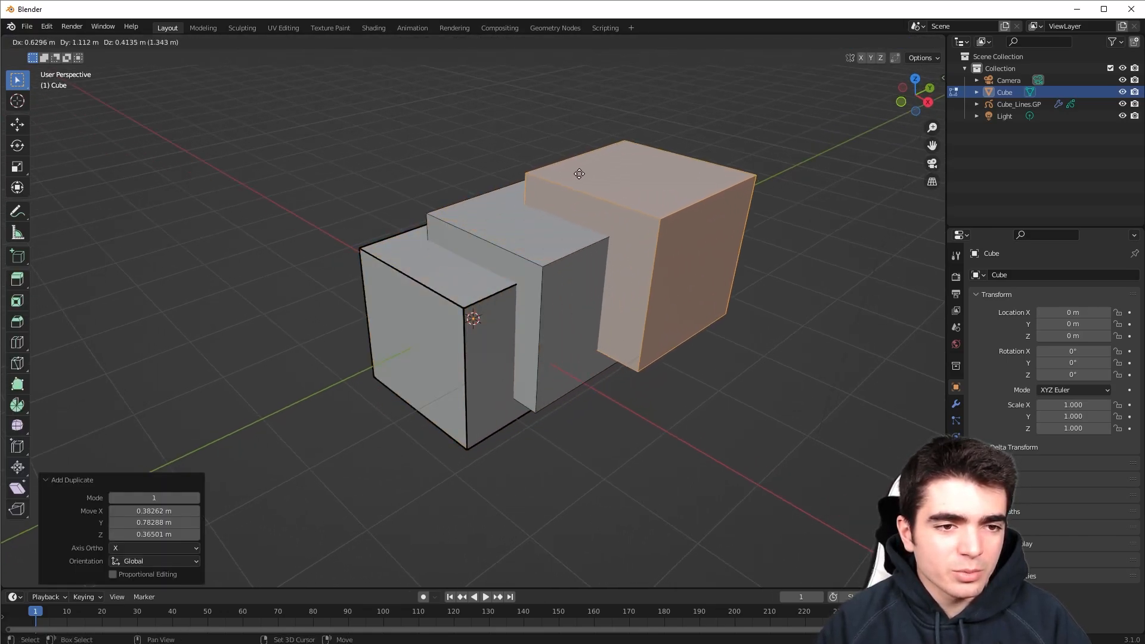
left_click(576, 174)
middle_click_drag(576, 173, 500, 213)
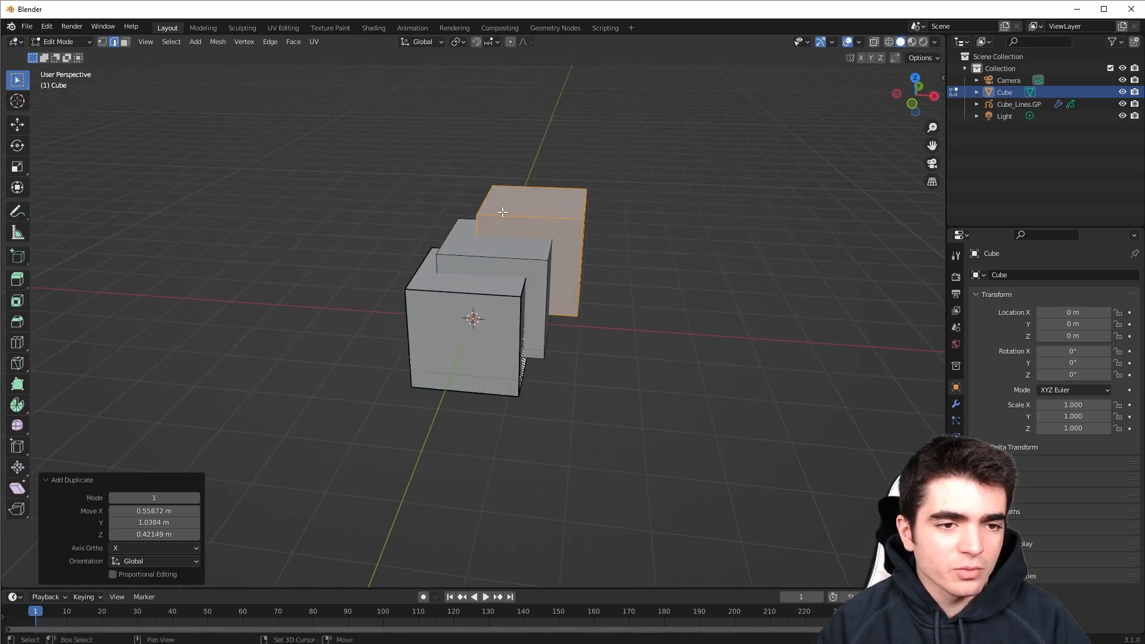
key("shift+d")
left_click(590, 315)
middle_click_drag(591, 315, 511, 301)
key("shift+d")
left_click(491, 341)
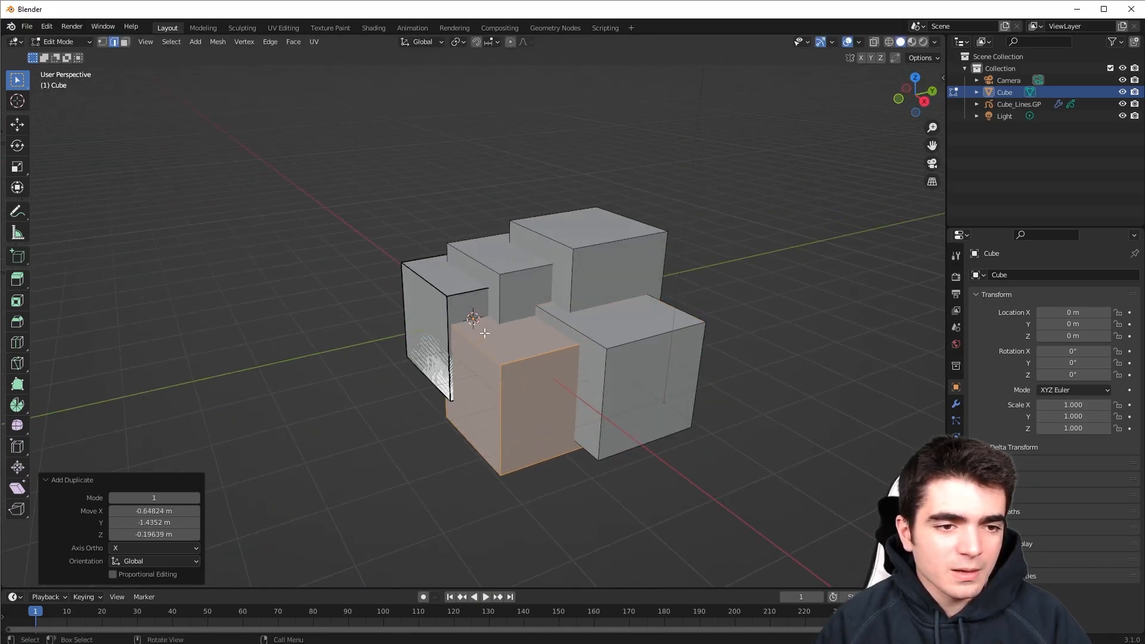
Step: Tilt the last duplicated box with a trackball rotation of about -5° and 43°, and return to Object Mode
key("r")
key("r")
left_click(536, 331)
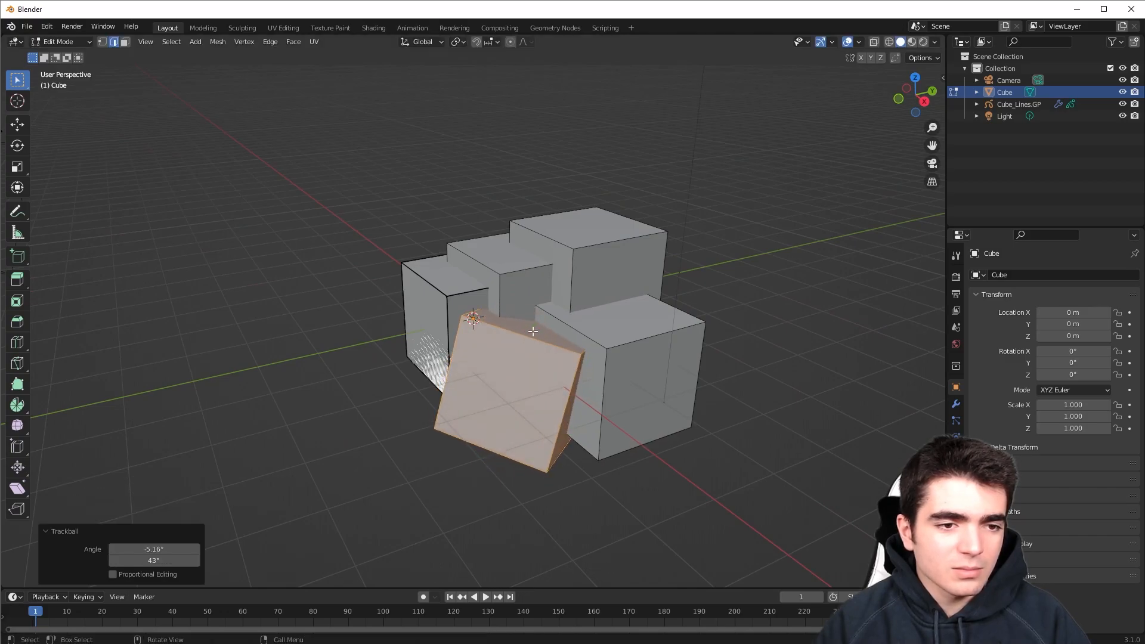
middle_click_drag(535, 329, 585, 331)
key("Tab")
Step: Delete the camera and the old Cube_Lines.GP object from the scene
left_click(635, 241)
key("Delete")
scroll(635, 286, "up", 2)
middle_click_drag(321, 308, 320, 314, "shift")
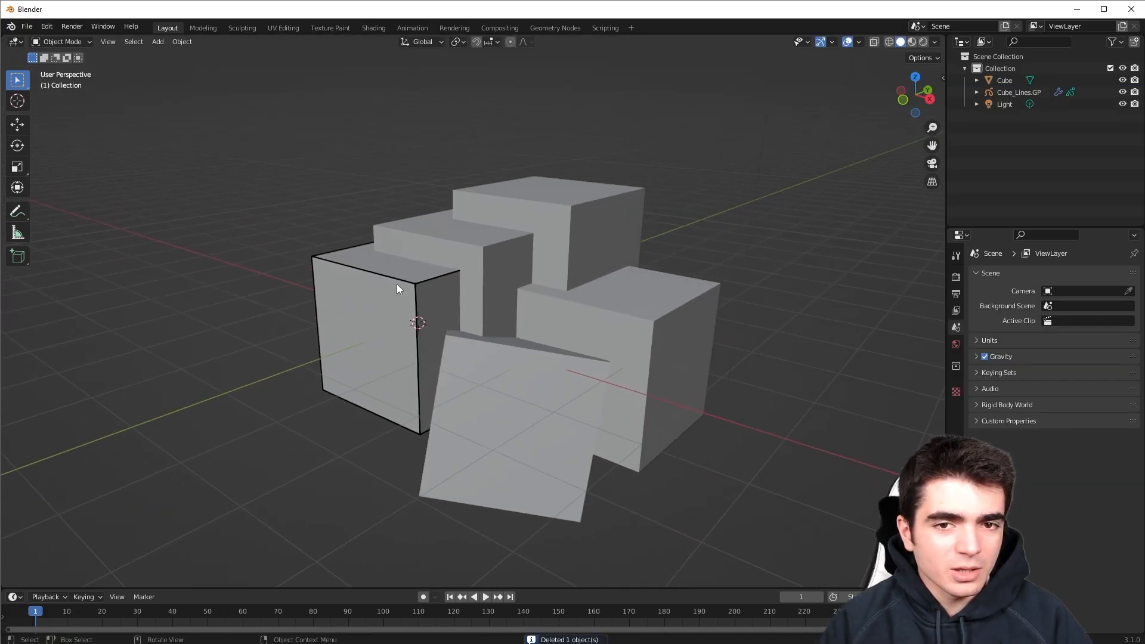
left_click(1007, 93)
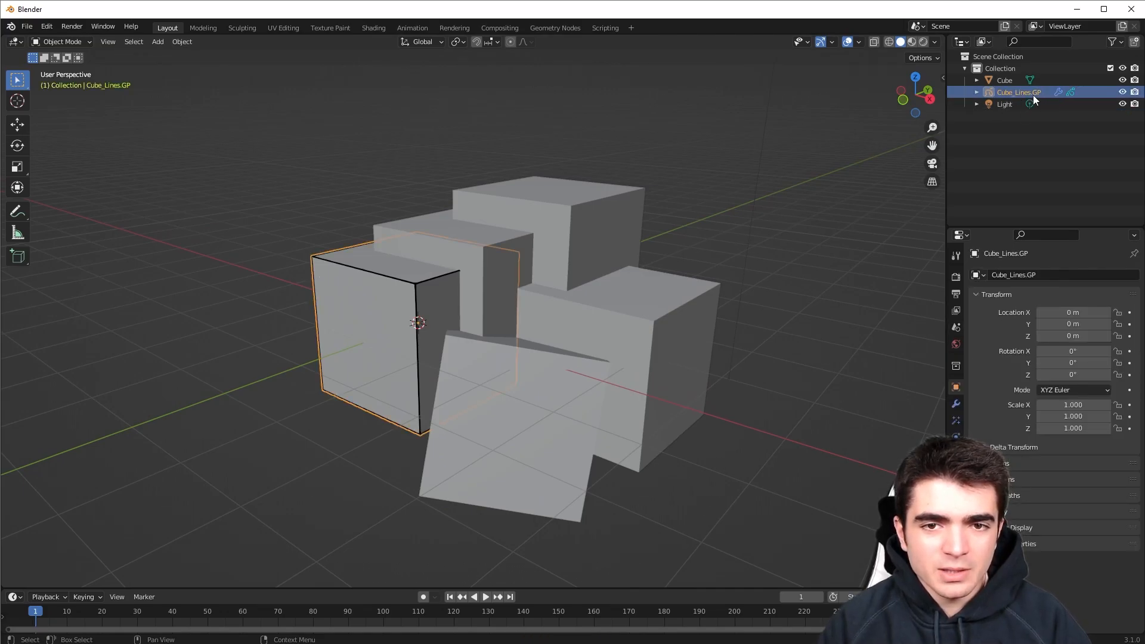
key("Delete")
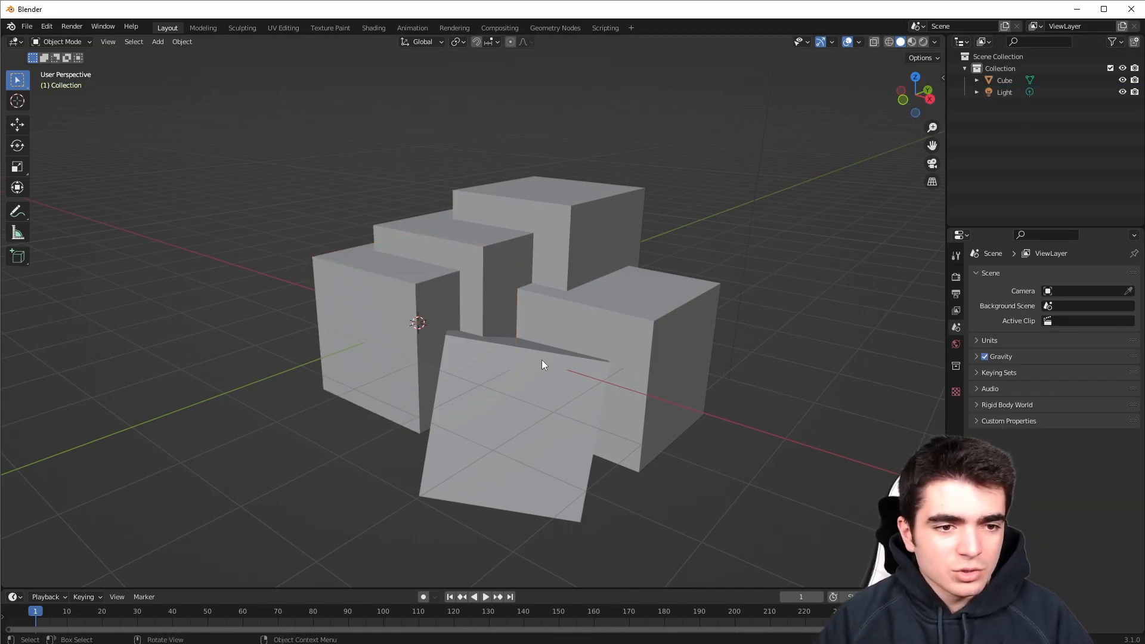
Step: Convert the cluster of boxes to Grease Pencil with GP_FromMesh at its default settings
left_click(616, 323)
middle_click_drag(610, 206, 528, 265)
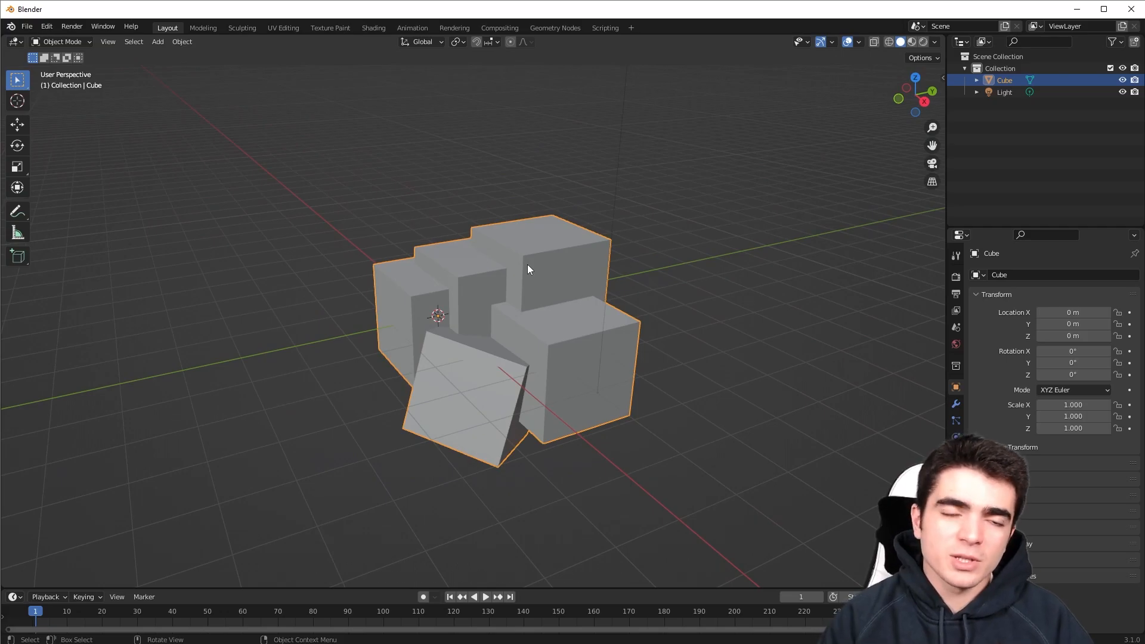
scroll(493, 285, "up", 1)
scroll(528, 342, "up", 1)
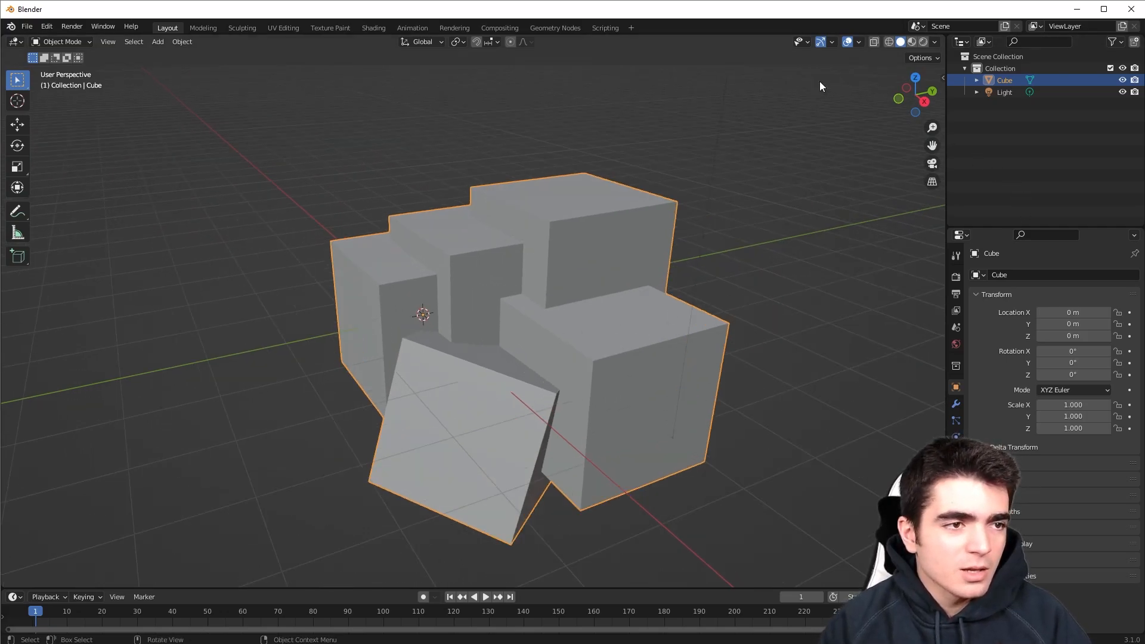
left_click(179, 41)
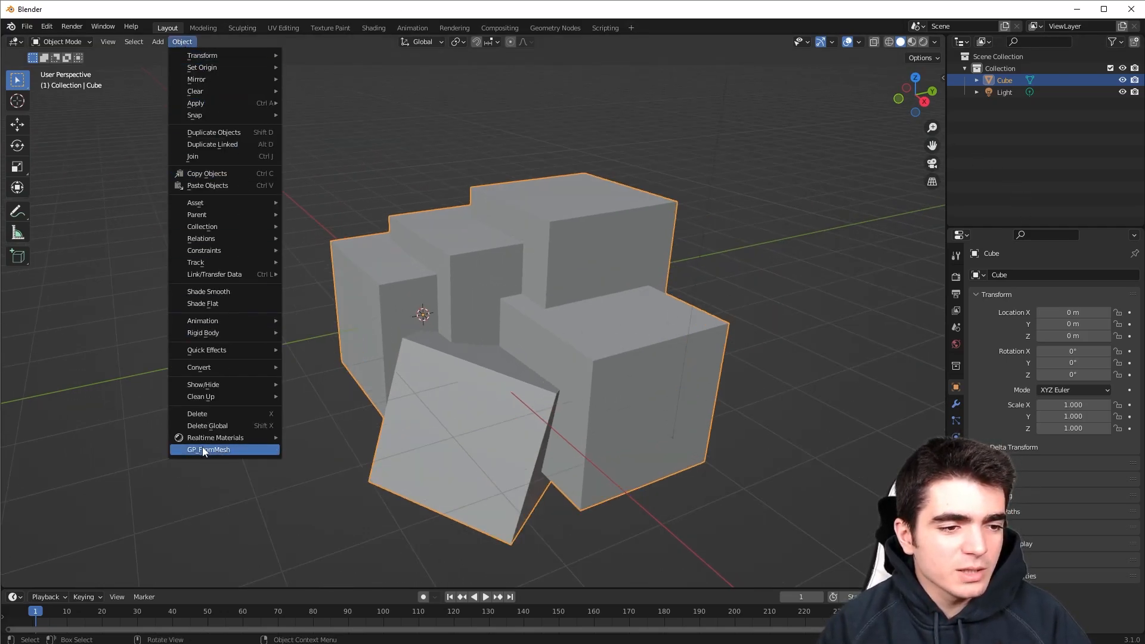
left_click(223, 451)
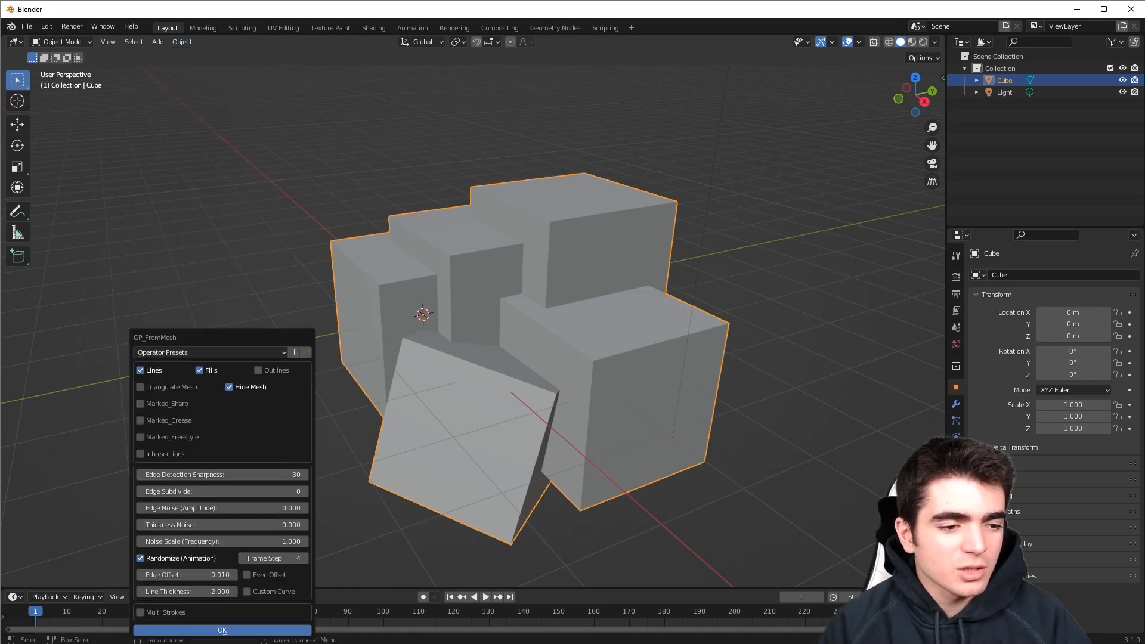
left_click(185, 631)
Step: Examine the converted outlines up close where the boxes intersect one another
middle_click_drag(408, 226, 460, 199)
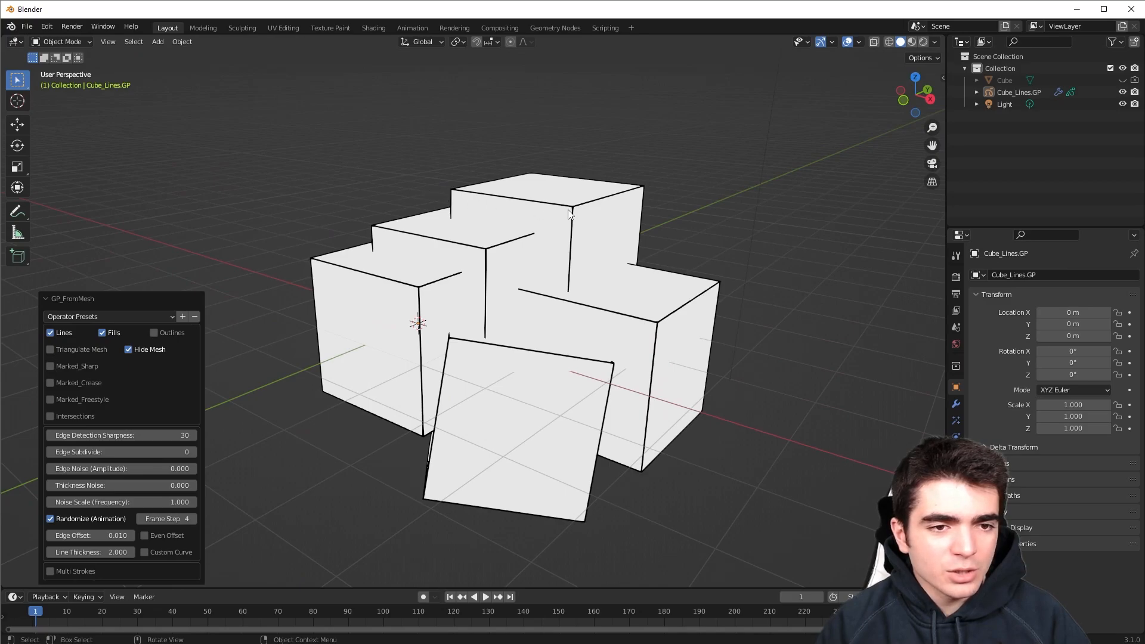
middle_click_drag(571, 317, 561, 325)
middle_click_drag(496, 234, 467, 356, "shift")
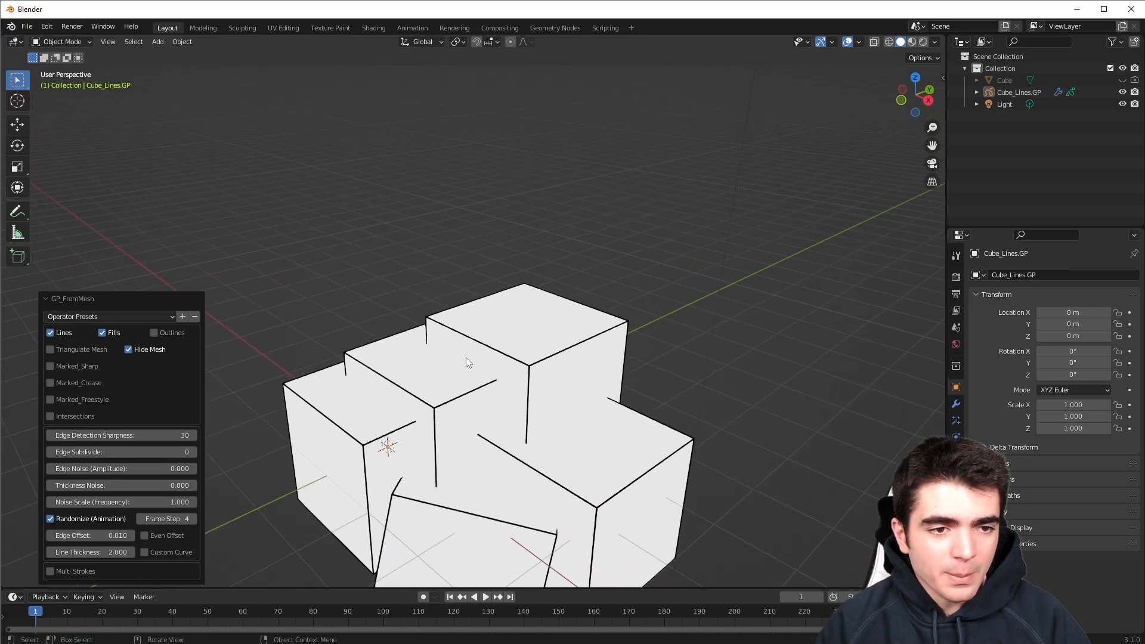
scroll(444, 362, "up", 5)
middle_click_drag(323, 394, 417, 265)
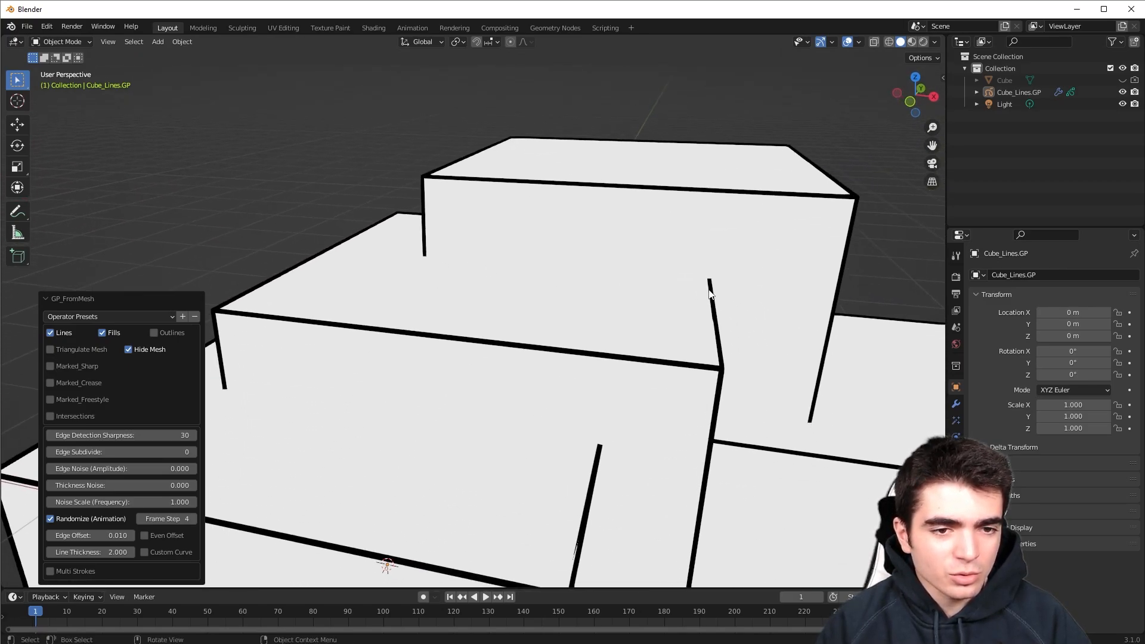
scroll(622, 360, "down", 7)
middle_click_drag(599, 393, 565, 407)
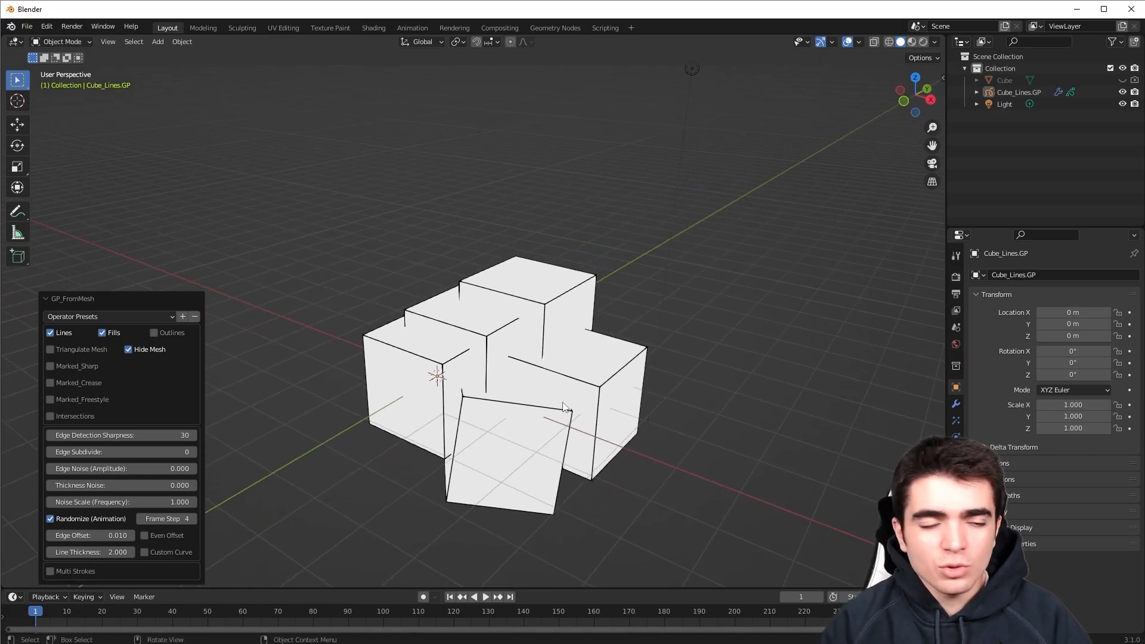
scroll(535, 328, "up", 3)
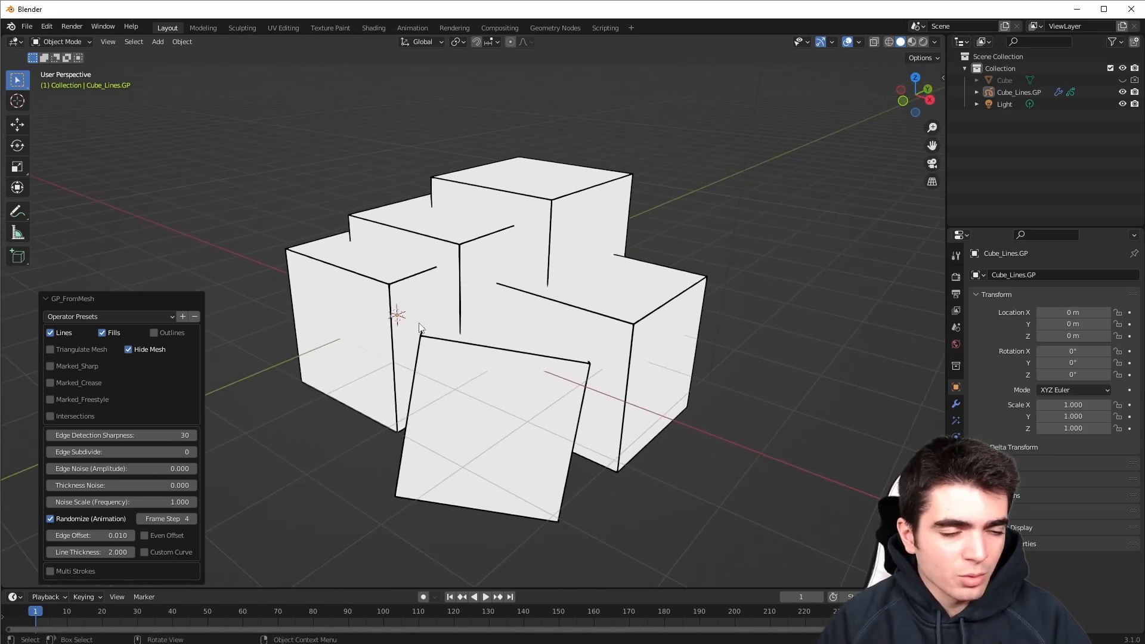
Step: Enable Intersections in the conversion settings and inspect the lines where the boxes meet
left_click(50, 416)
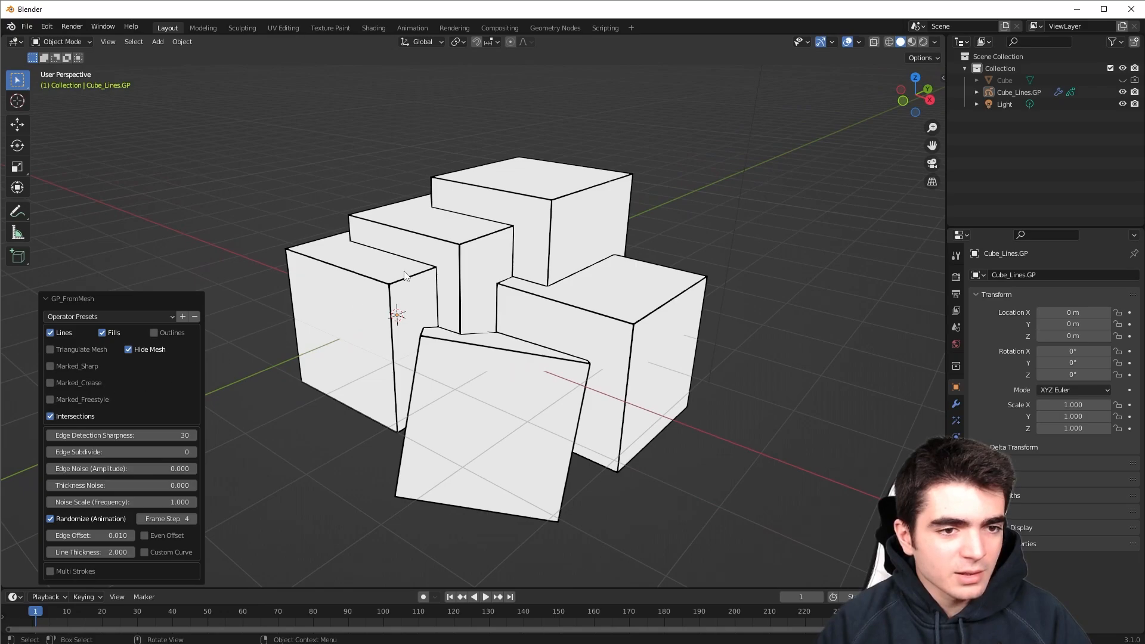
scroll(388, 367, "up", 6)
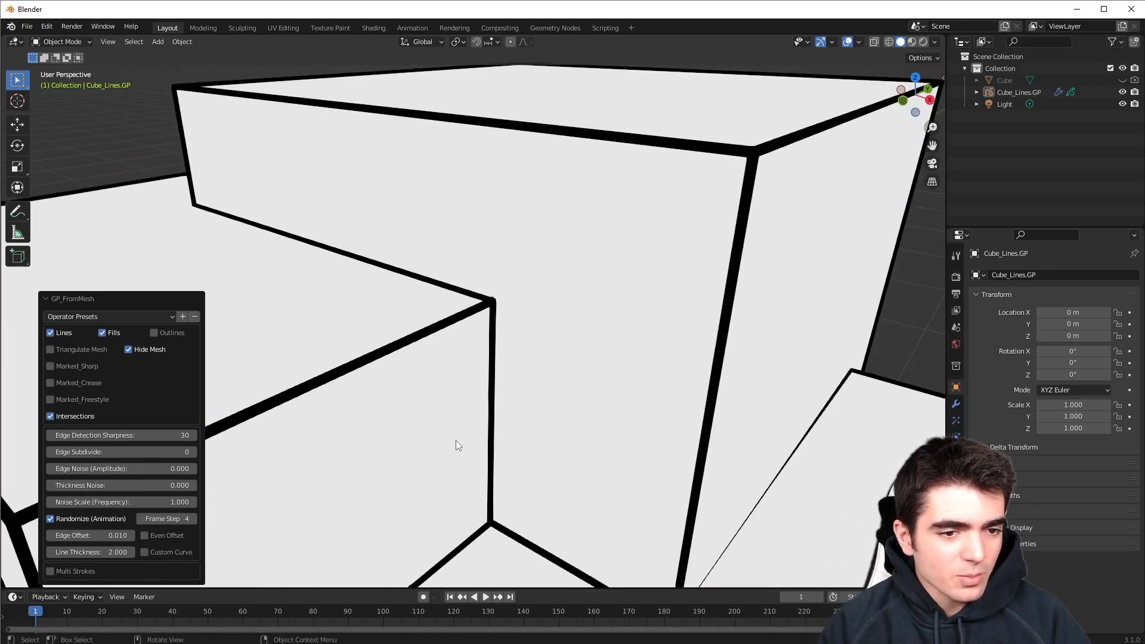
scroll(455, 438, "down", 6)
middle_click_drag(454, 428, 453, 396, "shift")
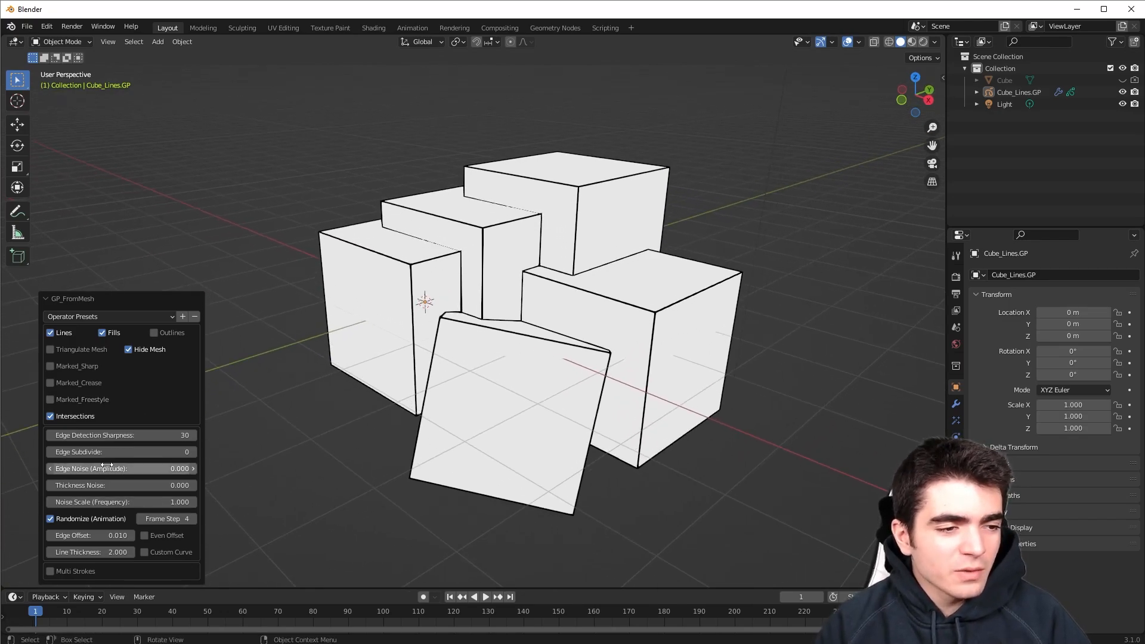
Step: Set the conversion's Edge Subdivide to 3
scroll(290, 429, "up", 5)
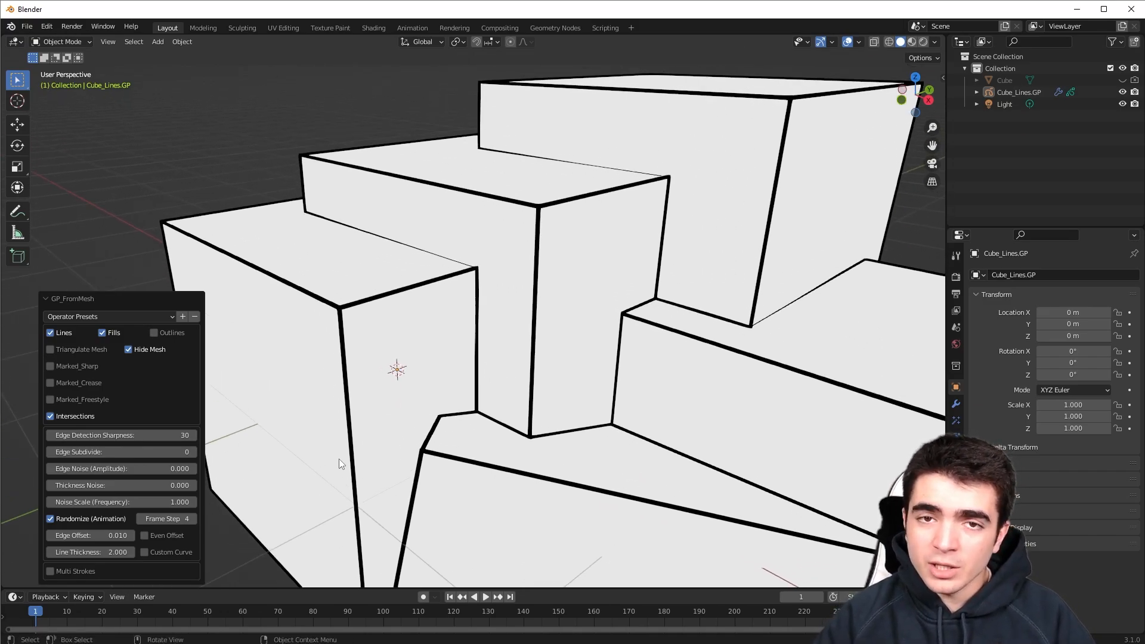
left_click(193, 452)
left_click(193, 452)
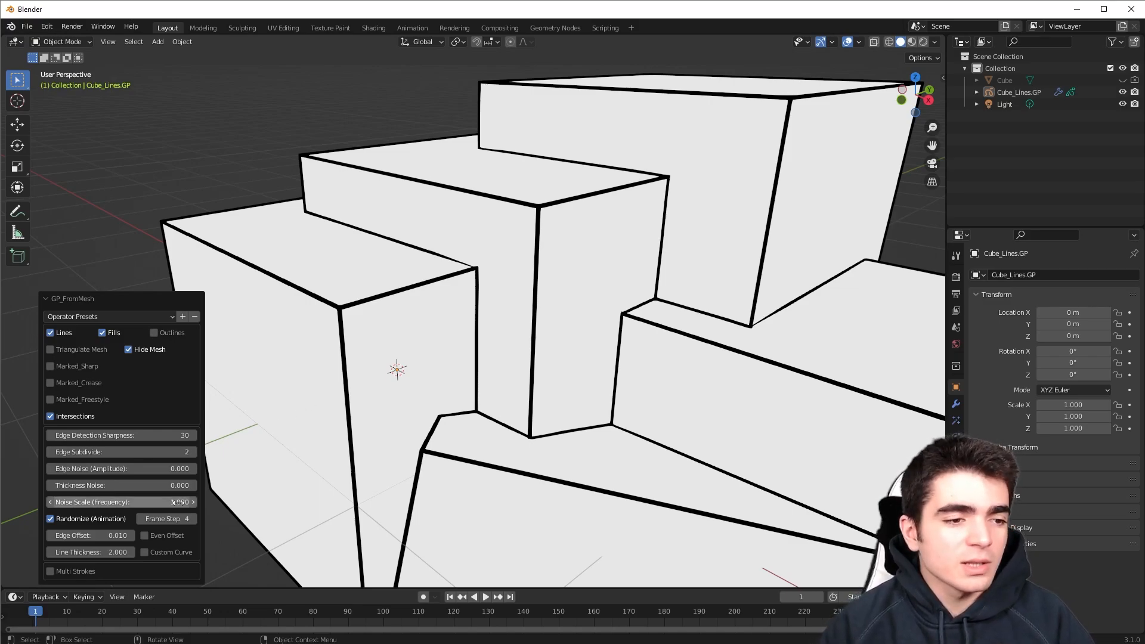
left_click(193, 452)
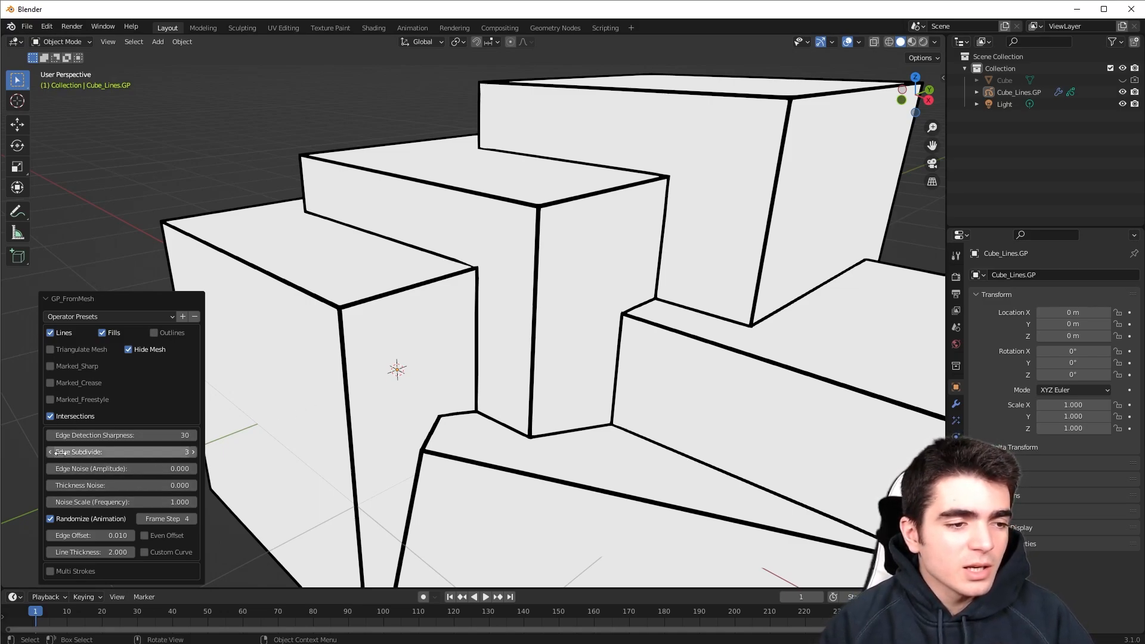
Step: Raise the conversion's Edge Noise (Amplitude) to 0.330 and inspect the wobbly lines on the boxes
left_click(194, 469)
left_click(194, 469)
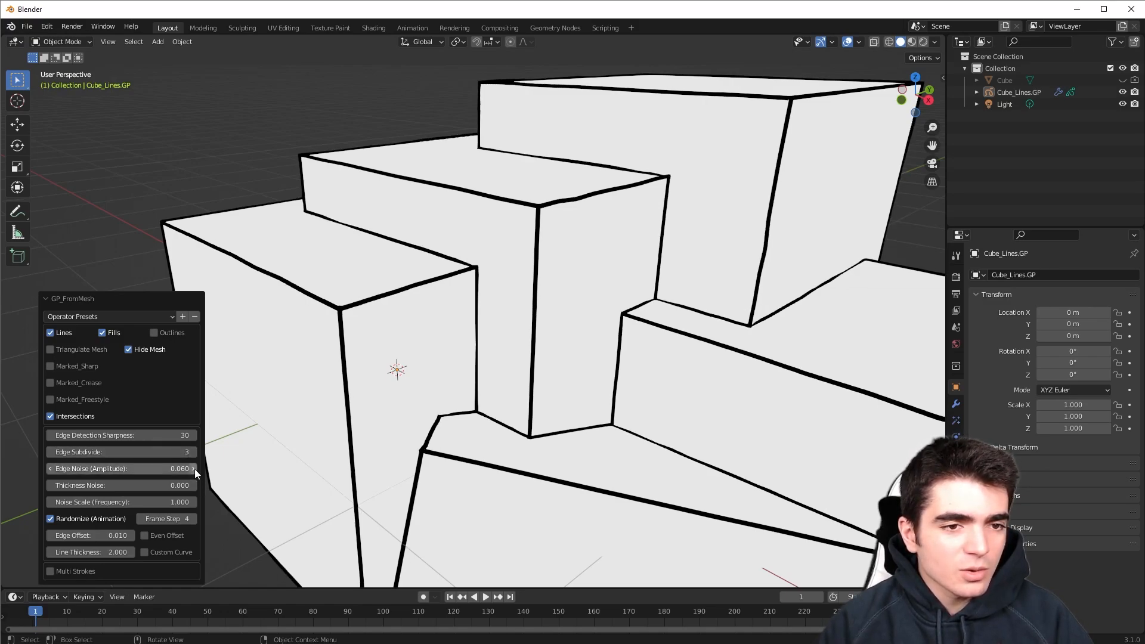
left_click(195, 469)
left_click(195, 469)
left_click(194, 469)
left_click(194, 469)
left_click(194, 468)
left_click(194, 468)
left_click(194, 469)
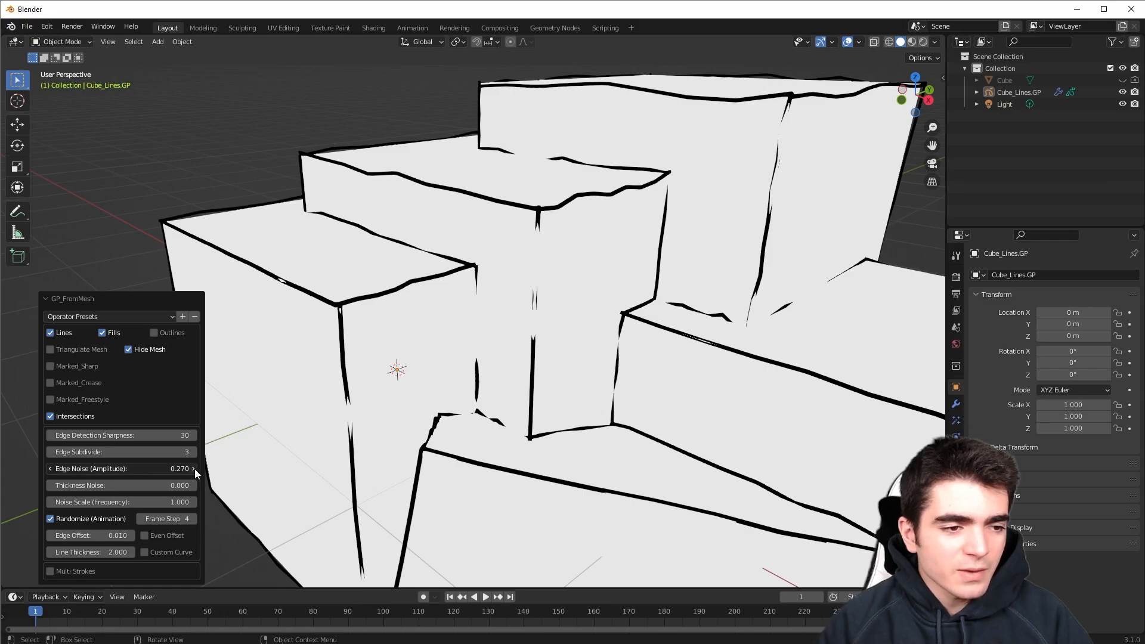
left_click(194, 468)
left_click(194, 469)
scroll(379, 384, "down", 3)
mouse_move(380, 384)
middle_mouse_down()
mouse_move(445, 375)
mouse_move(405, 381)
mouse_move(388, 360)
mouse_move(457, 394)
mouse_move(473, 379)
mouse_move(473, 409)
middle_mouse_up()
middle_click_drag(299, 453, 287, 462)
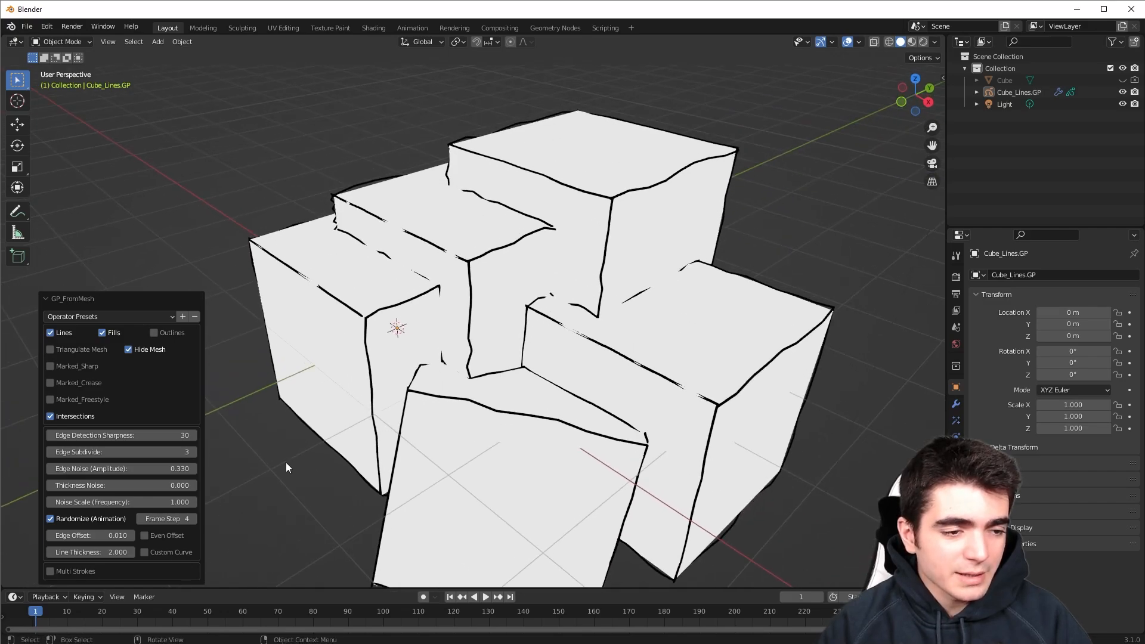
Step: Lower Edge Subdivide to 2 and view the outlines from another angle
left_click(50, 451)
middle_click_drag(385, 366, 508, 253)
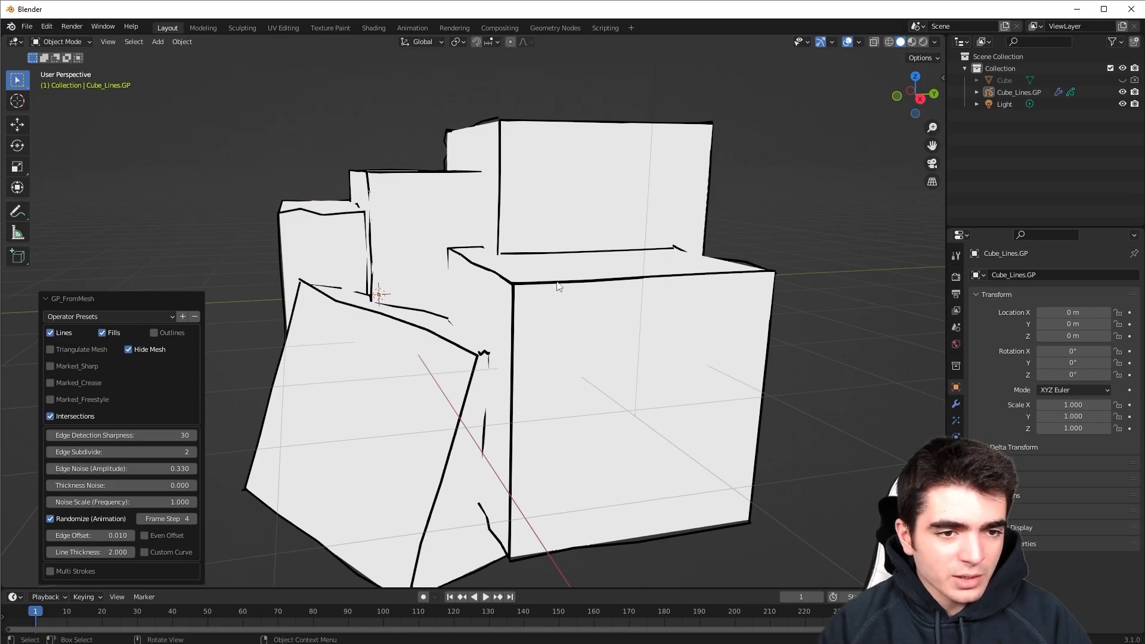
middle_click_drag(557, 287, 391, 342)
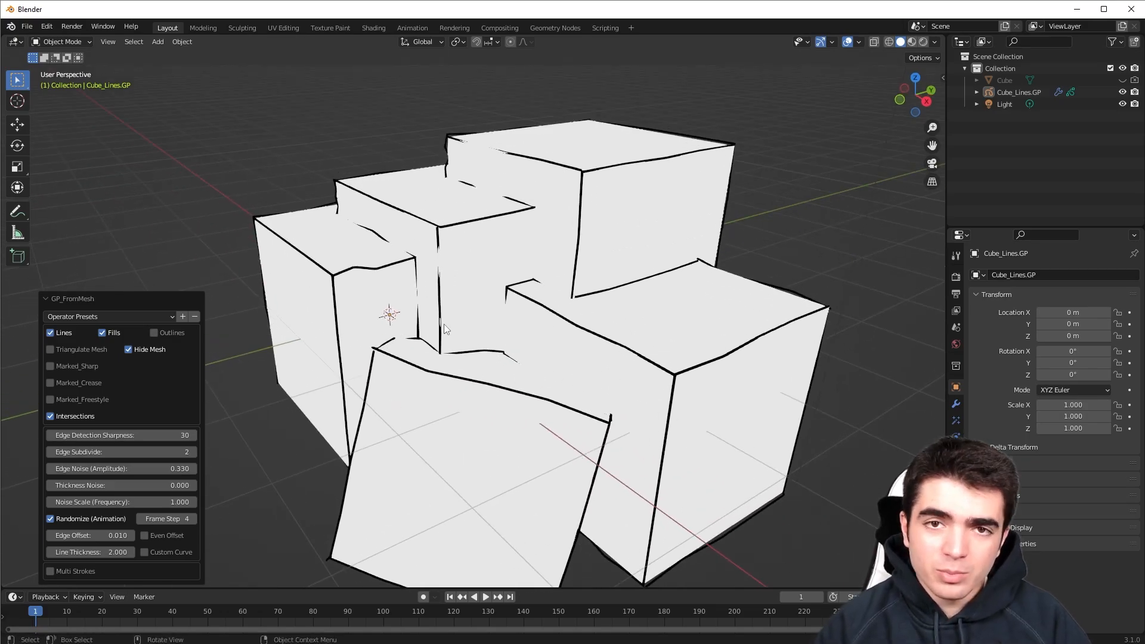
Step: Lower Edge Subdivide to 1 and inspect the line ends at the tallest box's corner up close
left_click(50, 451)
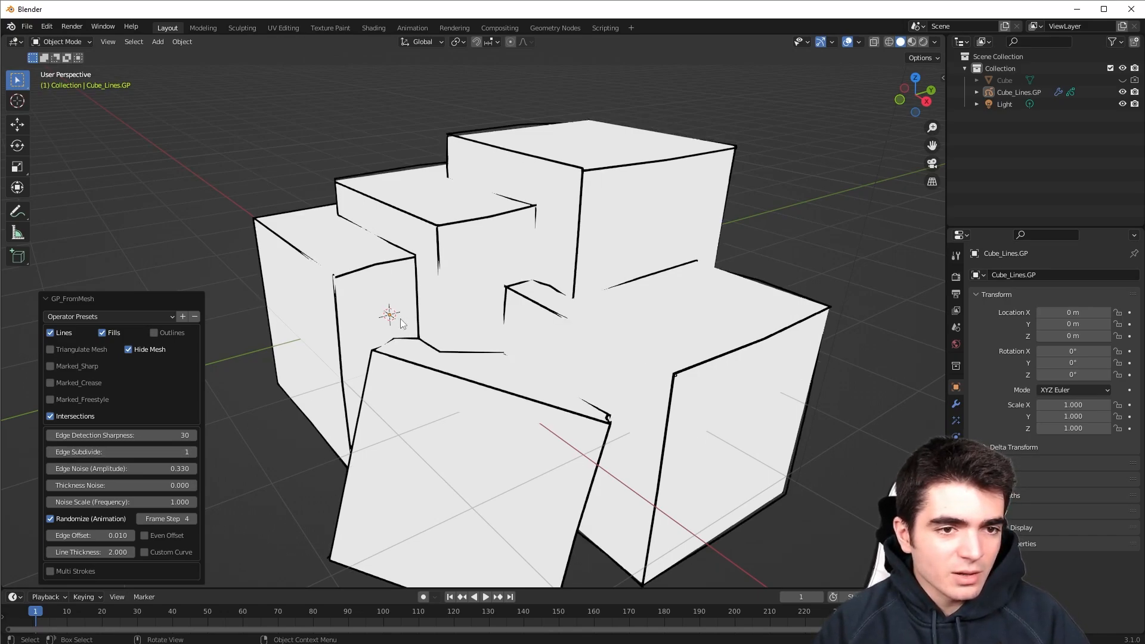
scroll(396, 298, "up", 6)
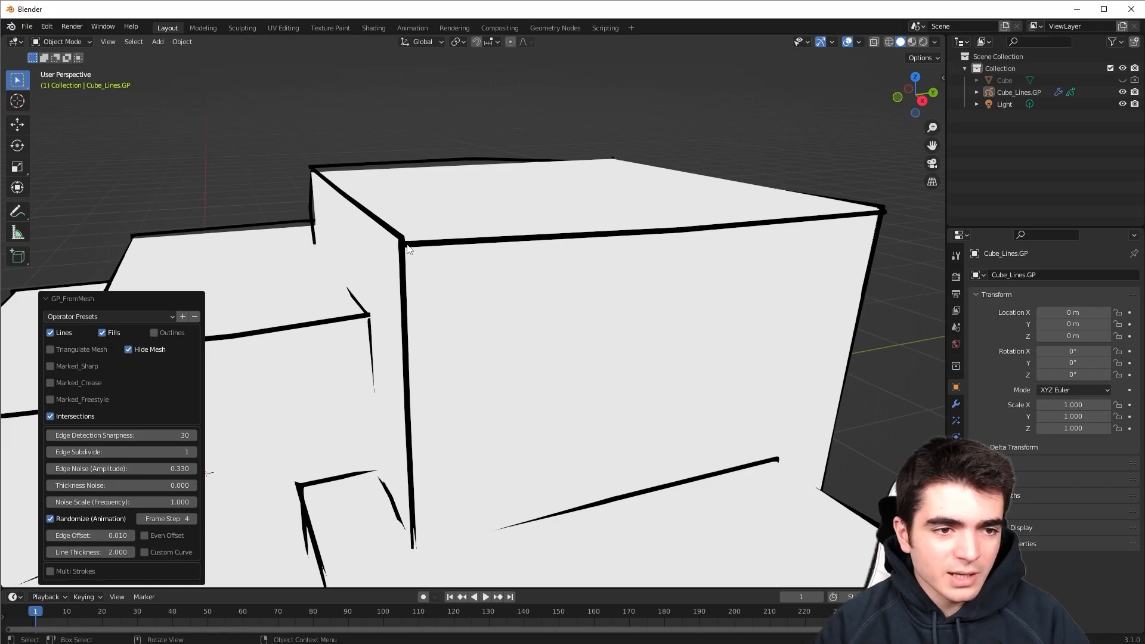
scroll(409, 247, "up", 4)
scroll(411, 253, "down", 3)
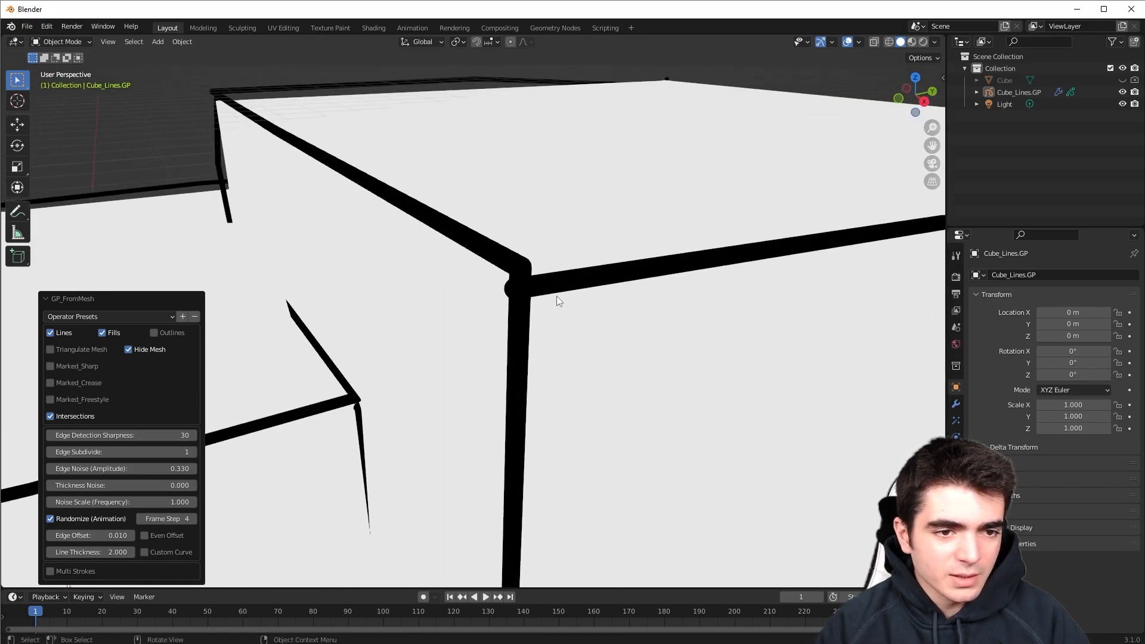
scroll(511, 288, "down", 8)
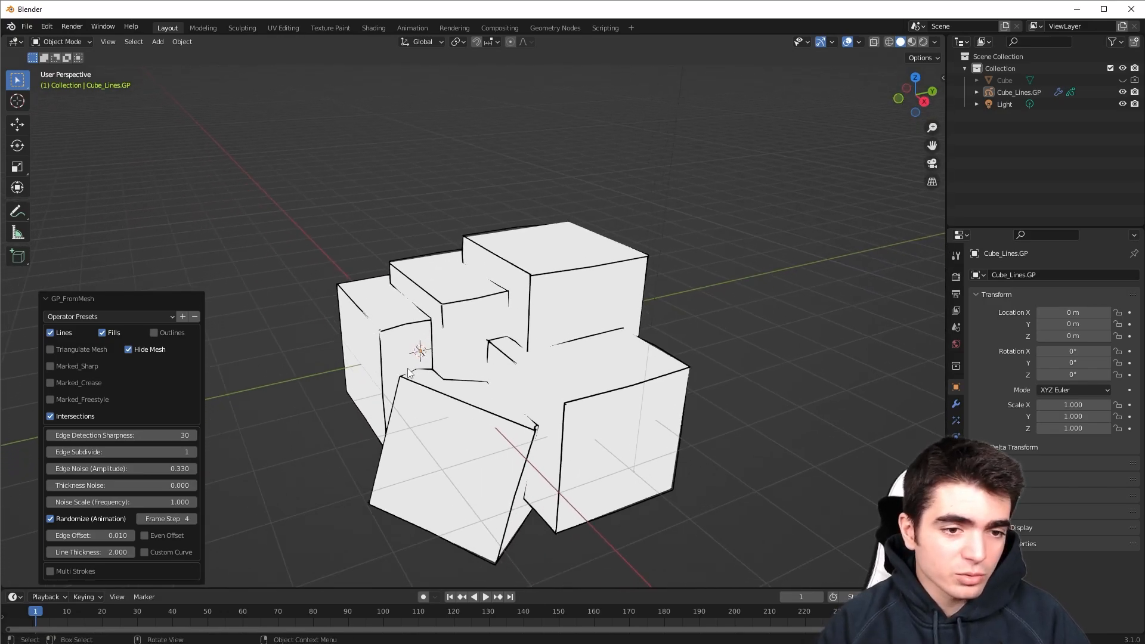
scroll(238, 434, "up", 3)
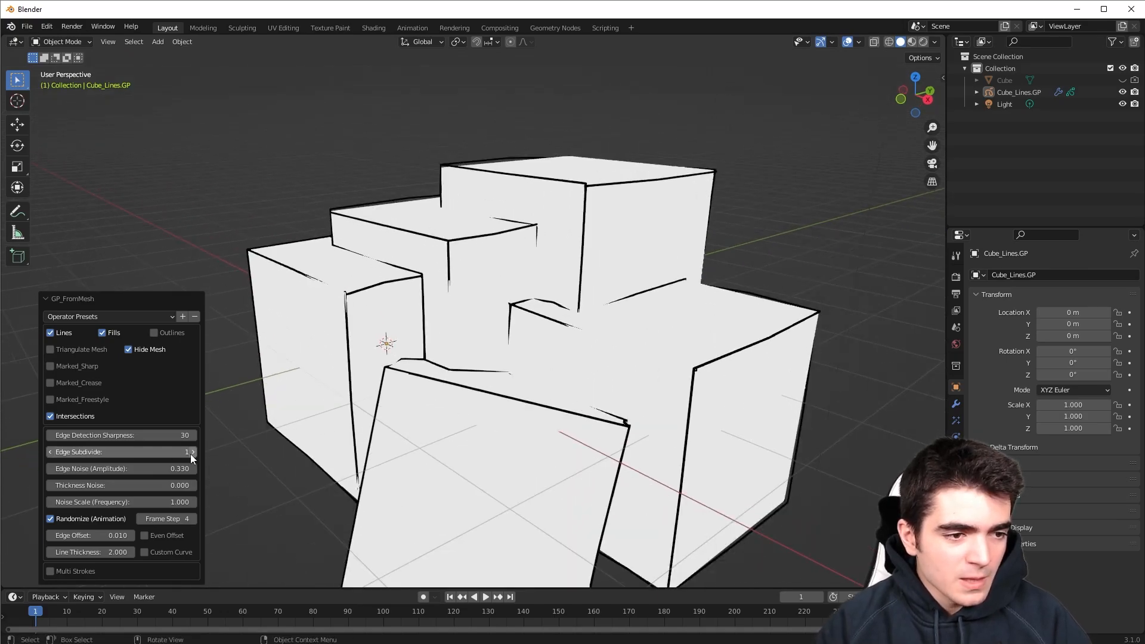
Step: Raise Edge Subdivide to 5 and inspect the finer waviness along the box edges
left_click(194, 452)
left_click(193, 452)
left_click(193, 452)
left_click(193, 452)
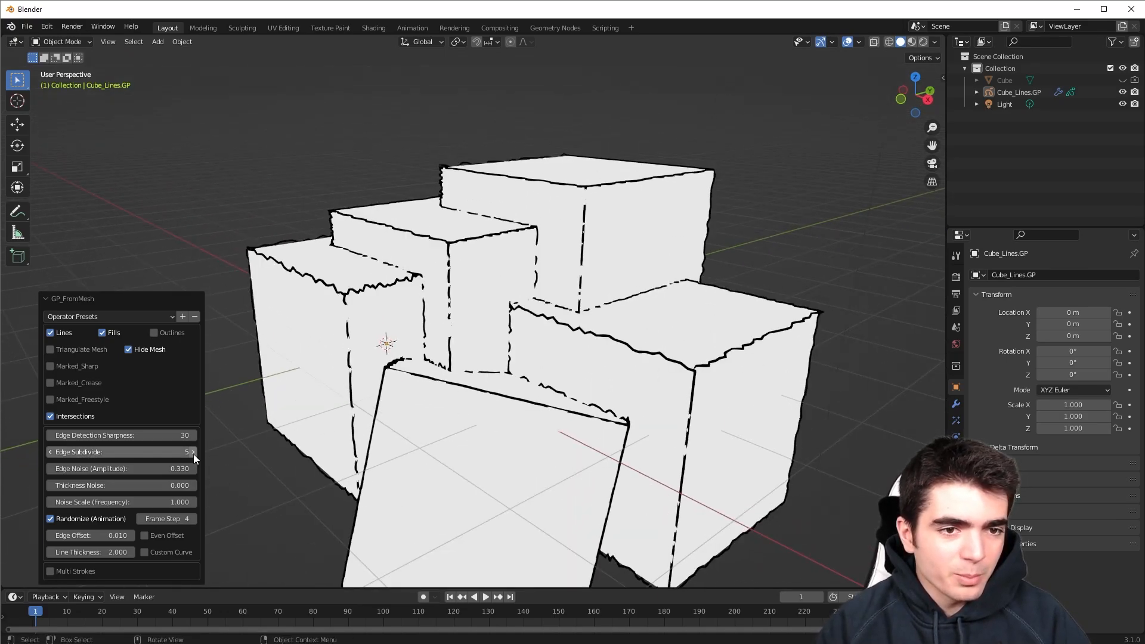
middle_click_drag(336, 387, 277, 383)
scroll(442, 348, "down", 5)
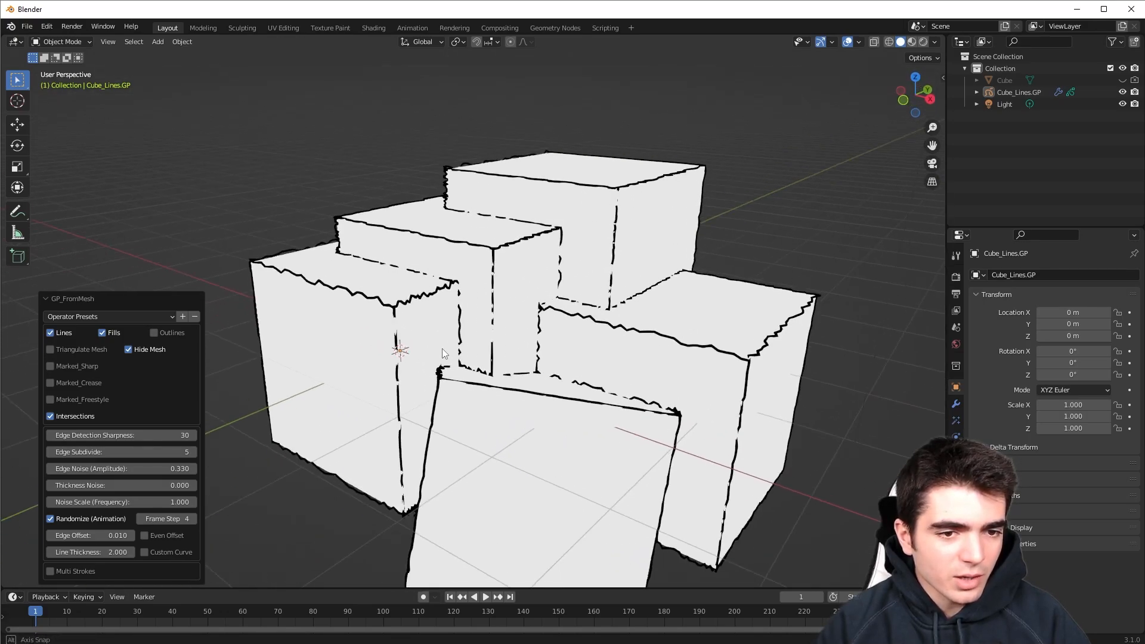
Step: Set Edge Noise (Amplitude) to 0.150 and Edge Subdivide to 3
left_click_drag(106, 468, 100, 471)
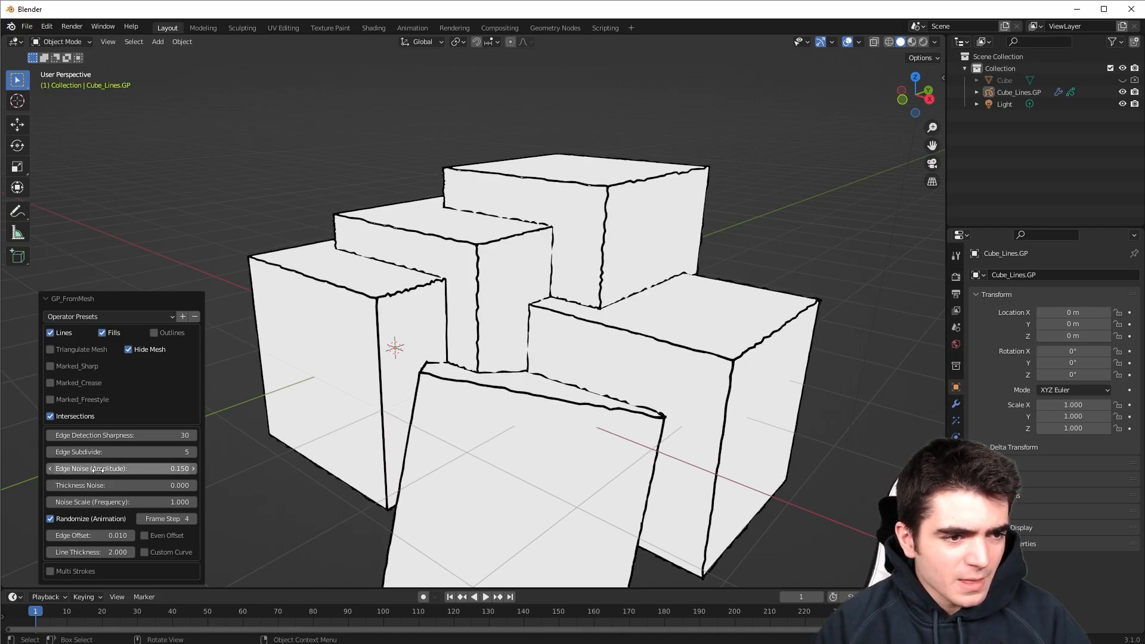
left_click(51, 452)
left_click(51, 452)
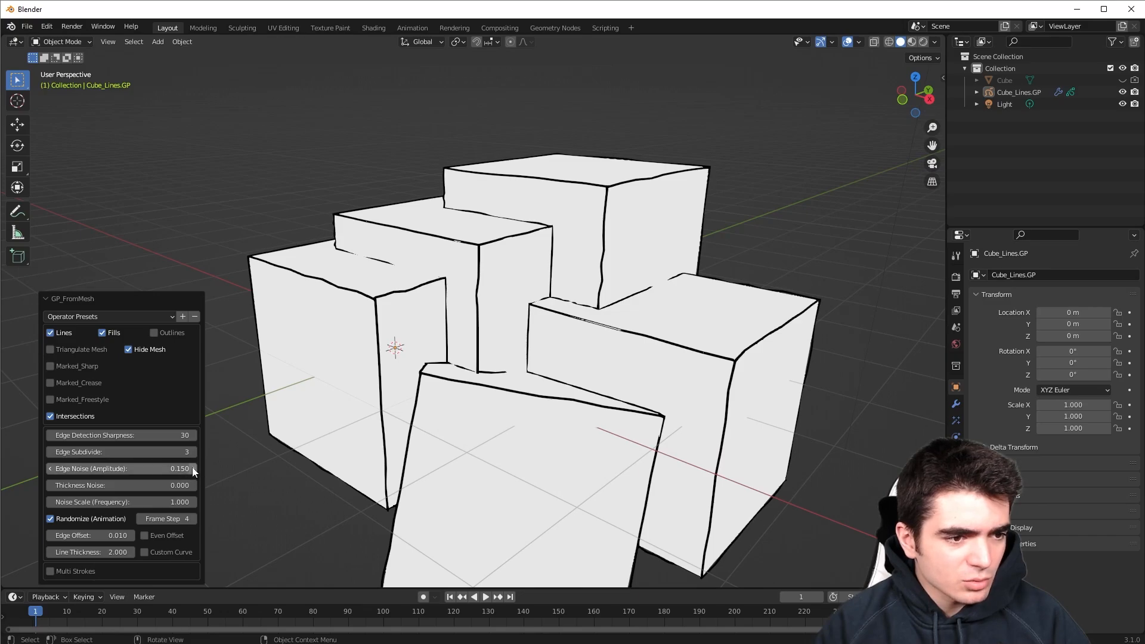
scroll(248, 488, "down", 1)
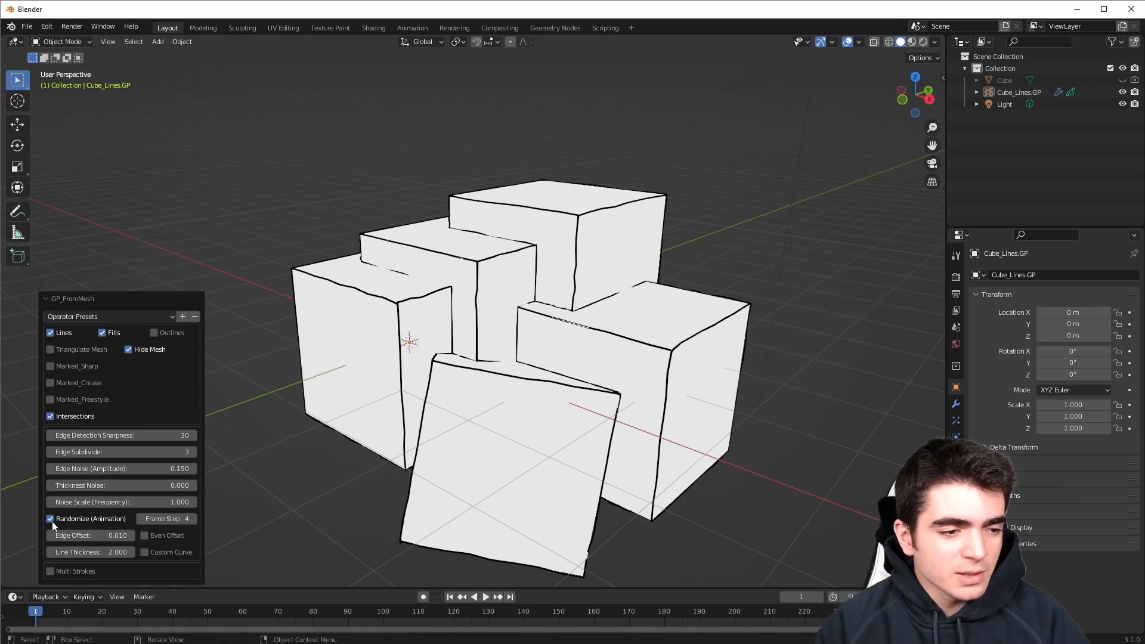
Step: Play the animation to examine the randomized line wobble from several angles, and return to the first frame
left_click(486, 597)
scroll(328, 379, "up", 1)
middle_click_drag(328, 379, 374, 385)
scroll(400, 392, "up", 1)
scroll(374, 385, "down", 3)
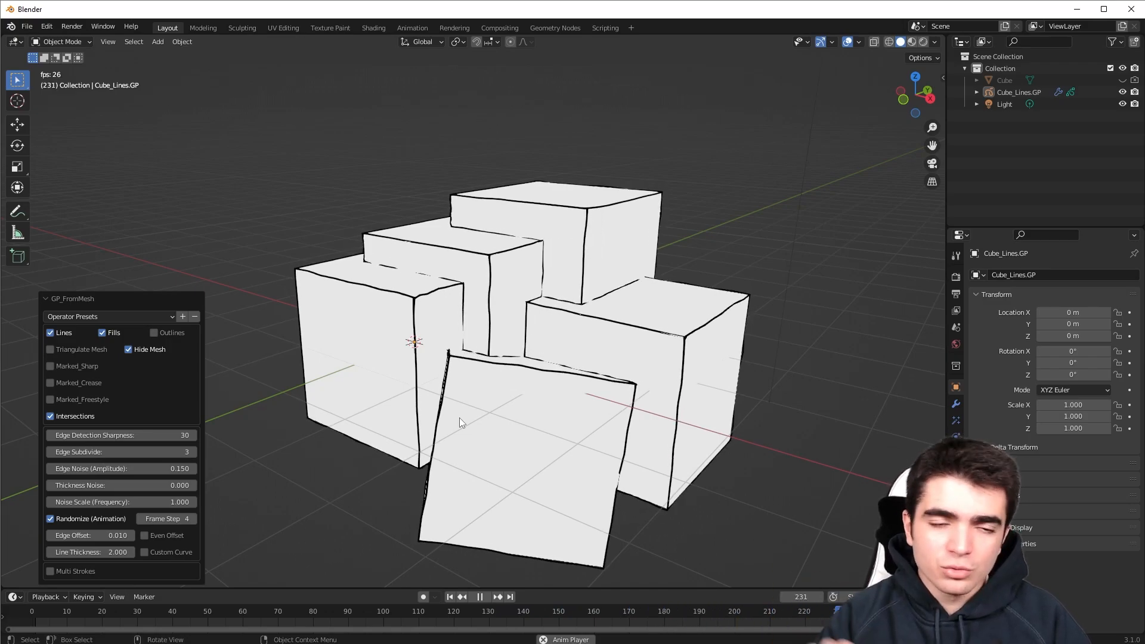
scroll(462, 323, "up", 3)
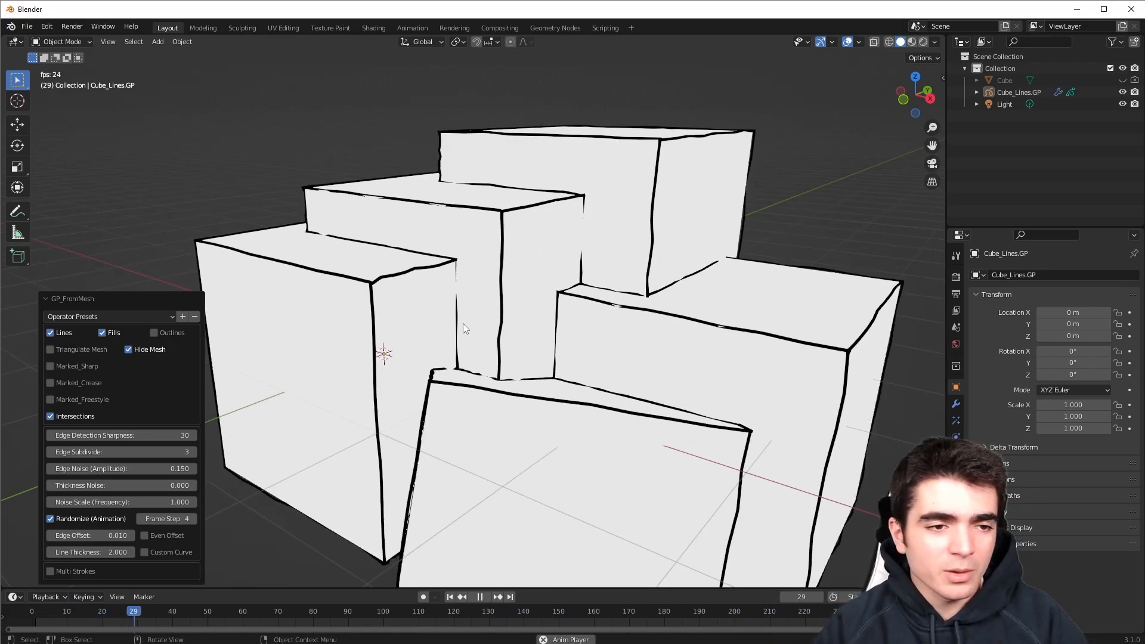
middle_click_drag(363, 329, 485, 263)
scroll(447, 323, "up", 1)
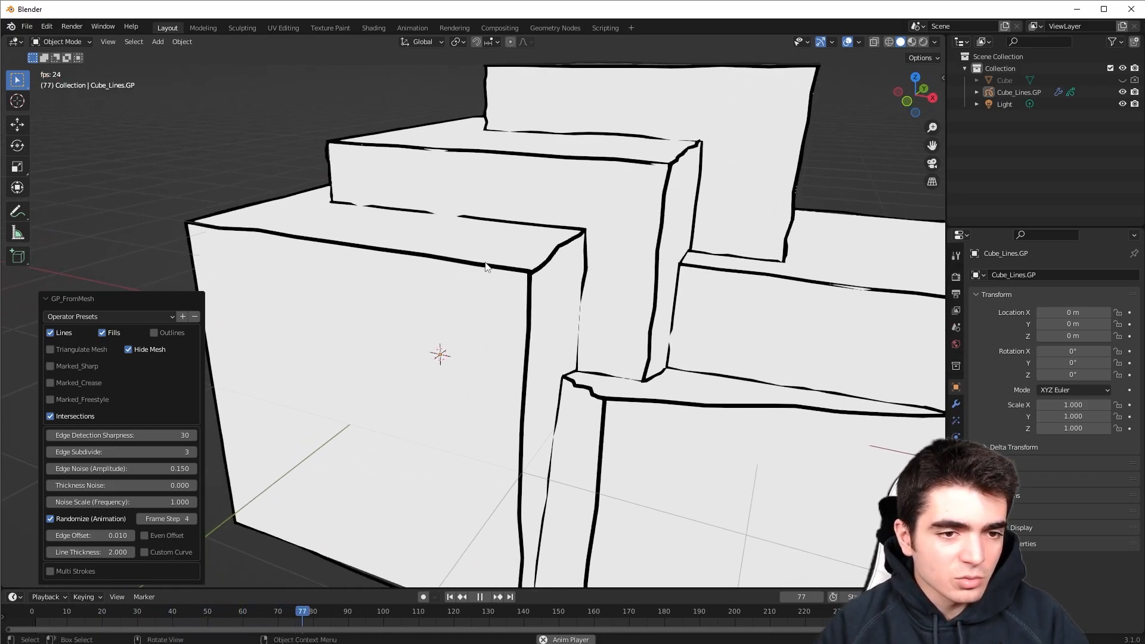
scroll(522, 314, "down", 2)
middle_click_drag(524, 315, 507, 313)
scroll(499, 321, "down", 1)
middle_click_drag(406, 436, 390, 435)
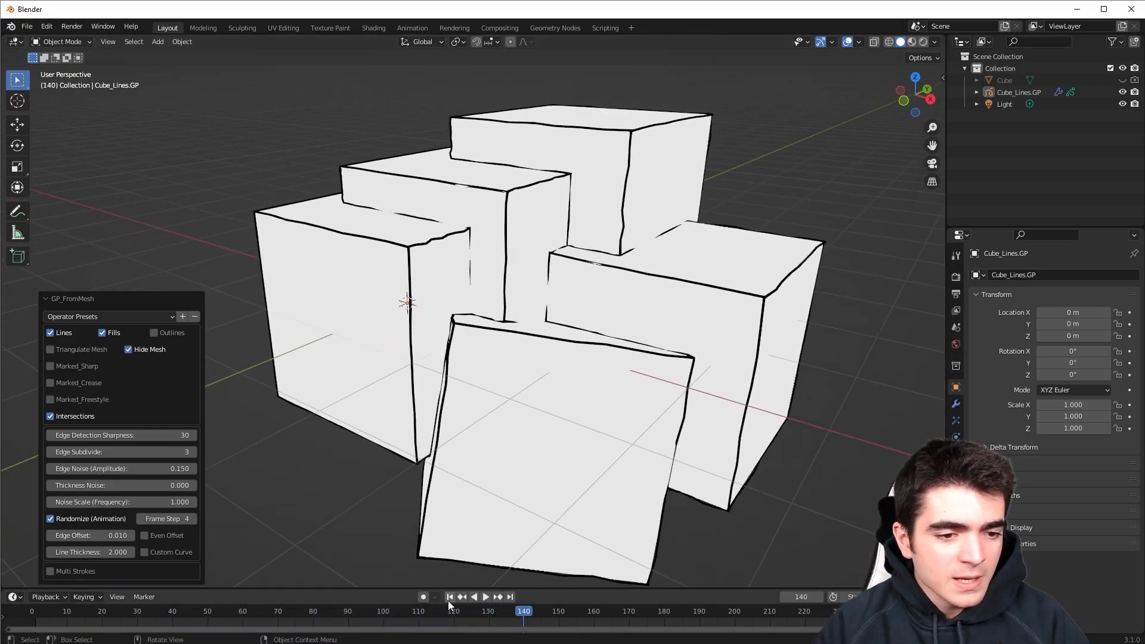
left_click(449, 597)
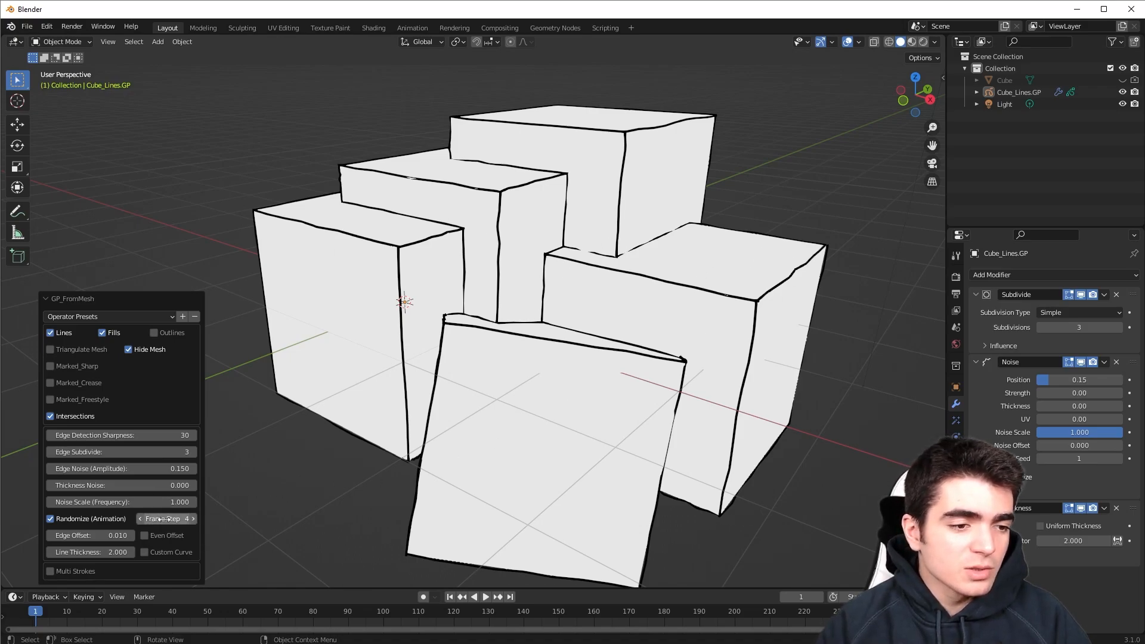
Step: Set the Randomize Frame Step to 1 and preview the line wobble in a short playback
type("1")
key("Return")
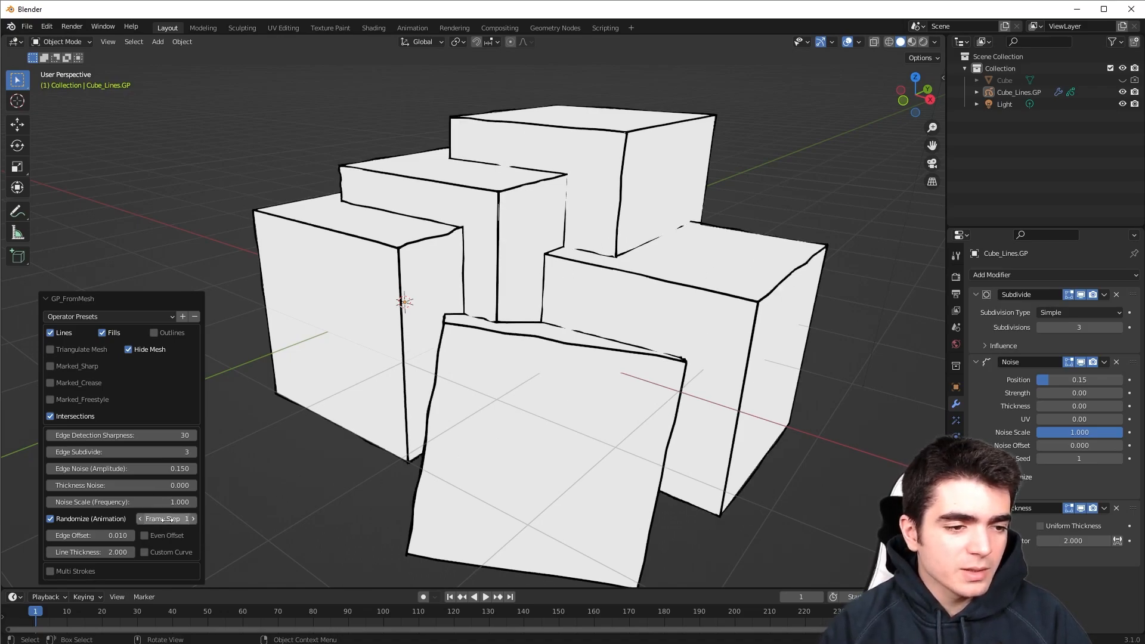
left_click(488, 596)
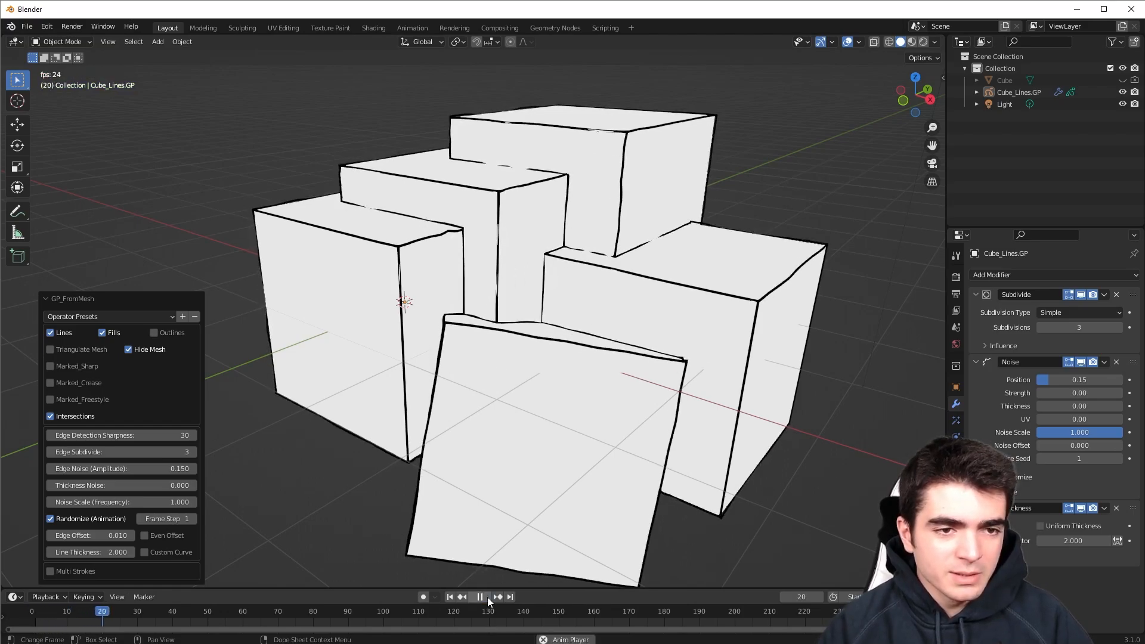
left_click(488, 596)
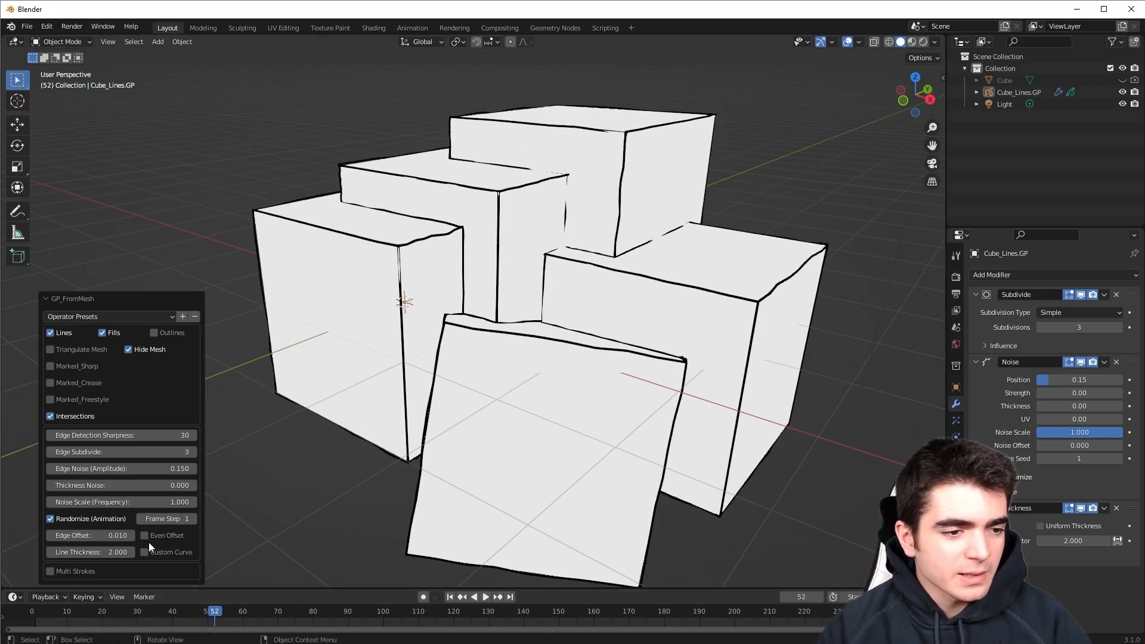
Step: Set the Randomize Frame Step to 10 and play the animation to preview the wobble
left_click(176, 520)
type("10")
key("Return")
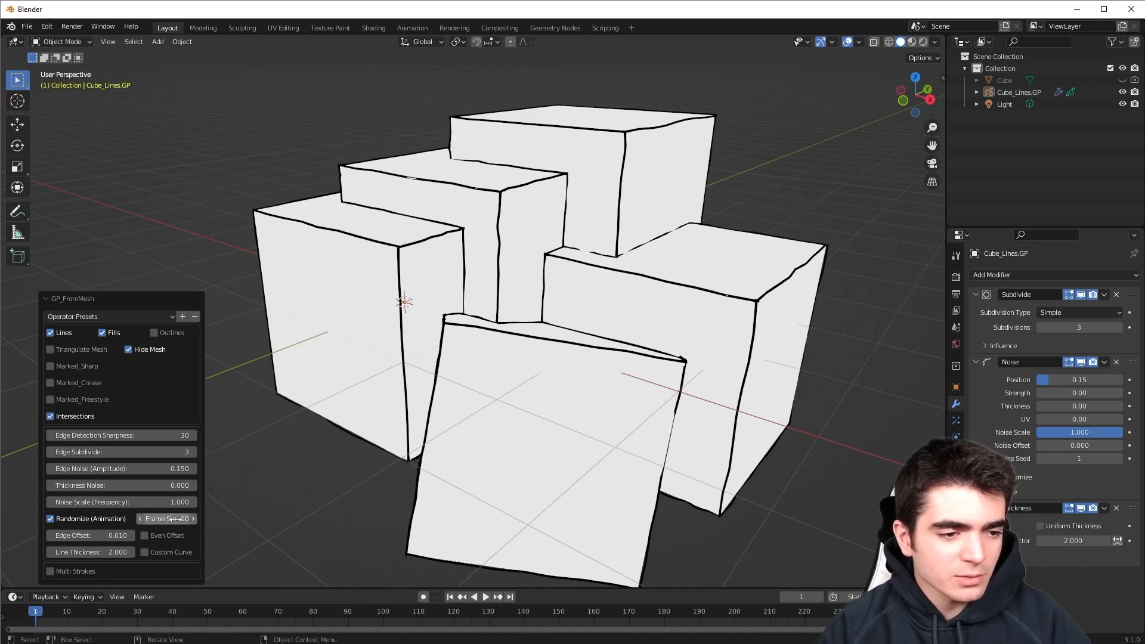
left_click(485, 596)
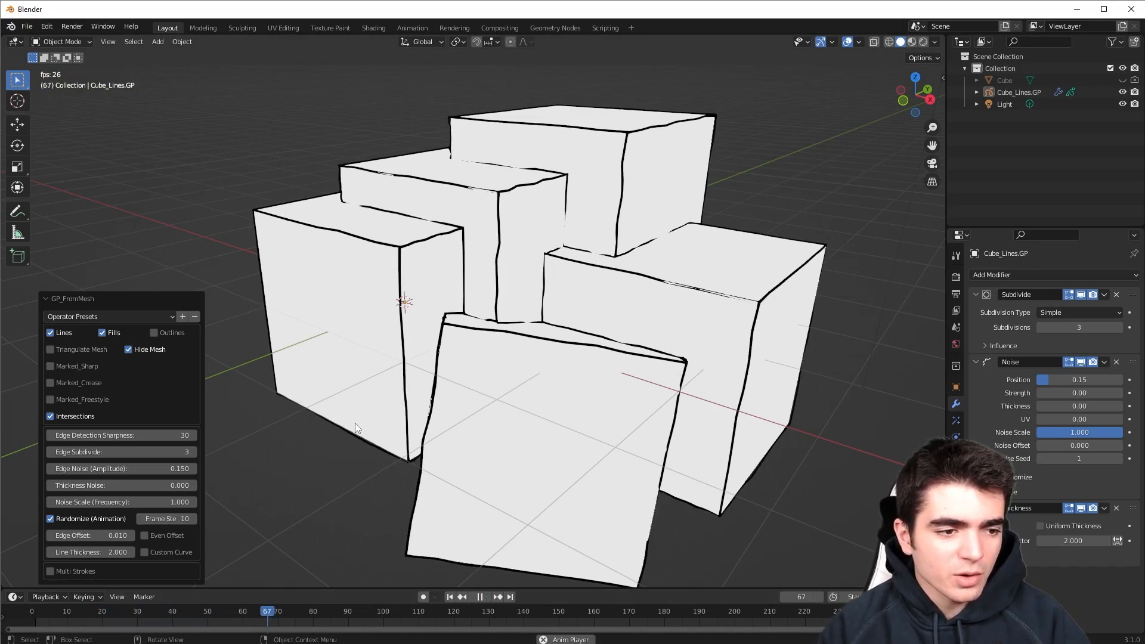
Step: Set the Randomize Frame Step to 4, stop playback, and set Noise Scale (Frequency) to 0.460
left_click(168, 518)
type("4")
key("Return")
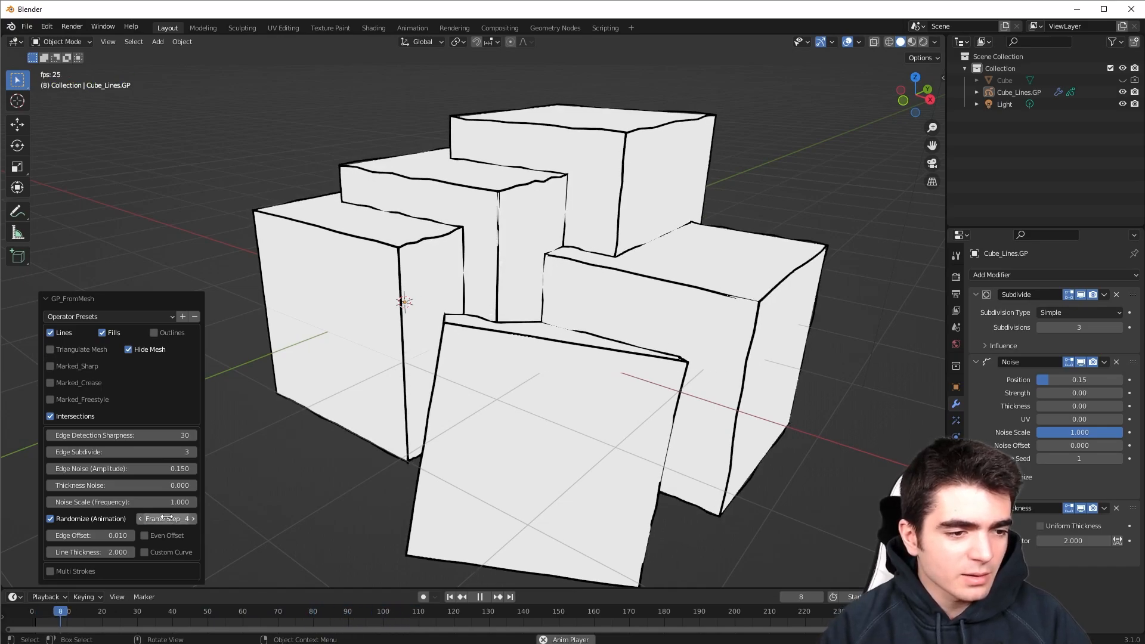
key("space")
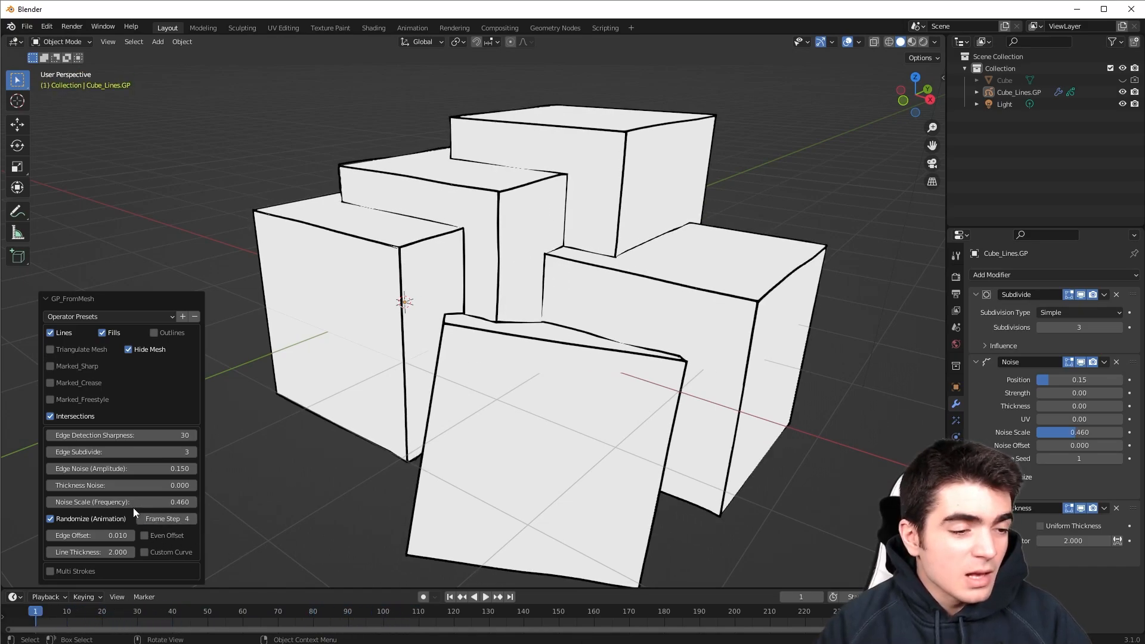
Step: Raise Edge Offset to 0.230 and inspect how far the lines sit from the box fills
mouse_move(76, 535)
left_mouse_down()
mouse_move(104, 536)
mouse_move(77, 539)
left_mouse_up()
scroll(559, 413, "down", 1)
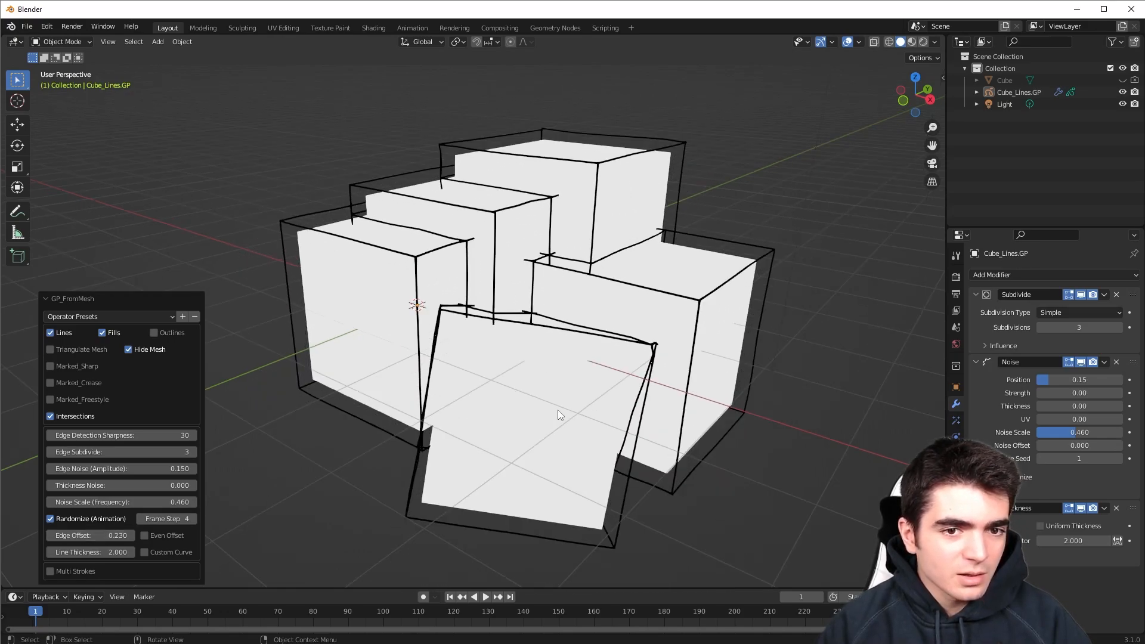
middle_click_drag(497, 410, 417, 453)
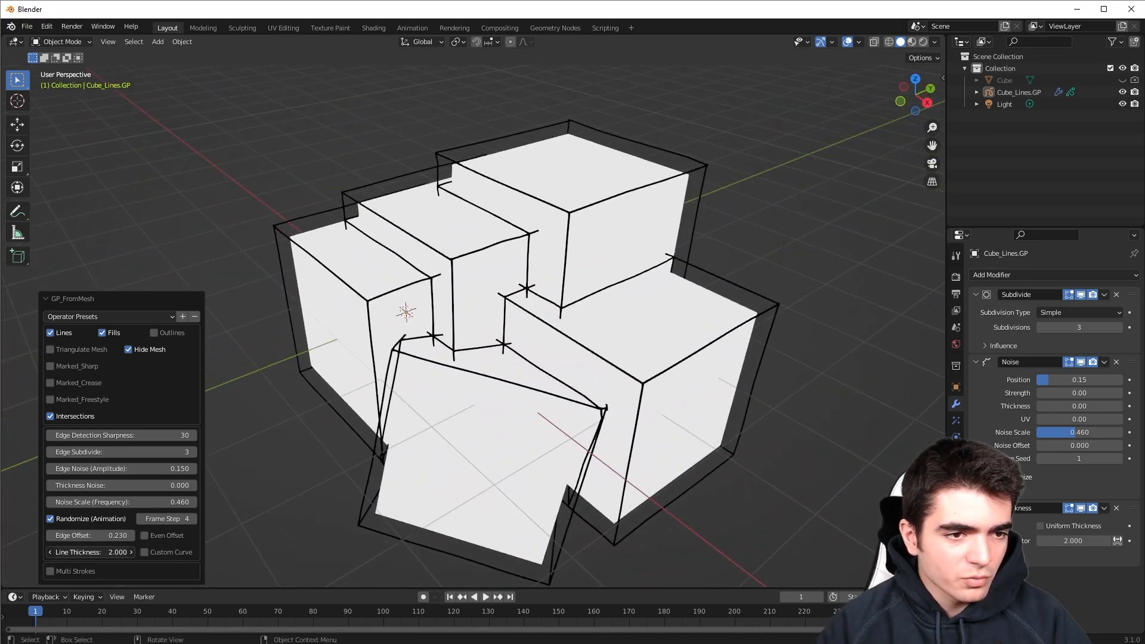
Step: Set Line Thickness to 1.850 and Edge Offset to 0.020
left_click_drag(90, 553, 67, 539)
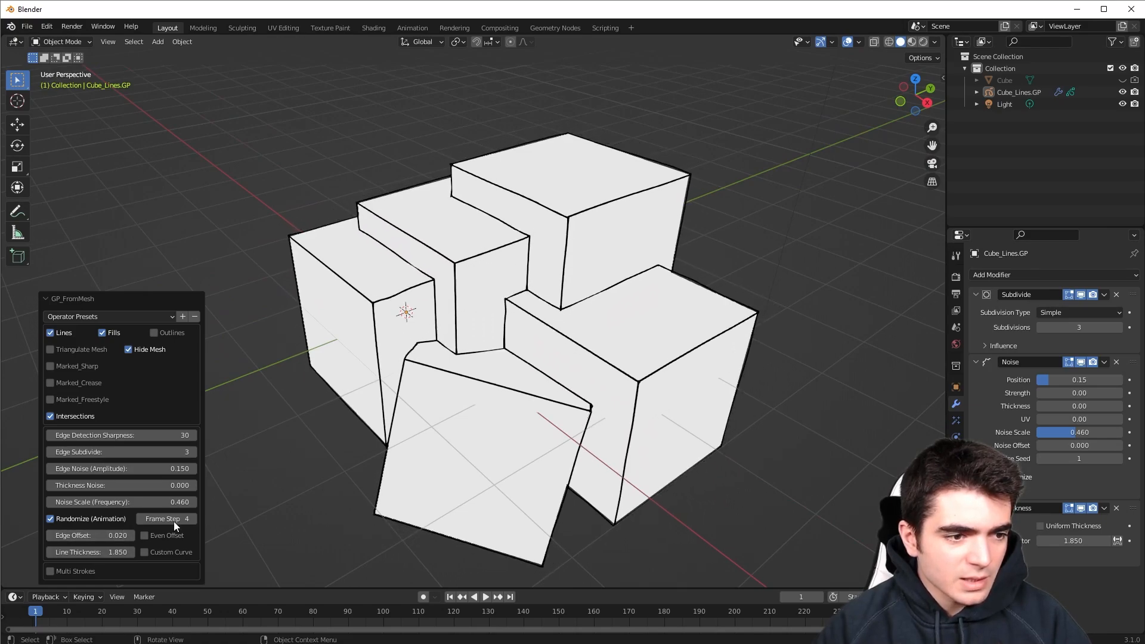
middle_click_drag(209, 507, 336, 465)
Step: Raise Line Thickness to 10 and view the thick outlines from a distance
left_click_drag(81, 553, 372, 548)
scroll(257, 419, "down", 1)
scroll(298, 411, "down", 4)
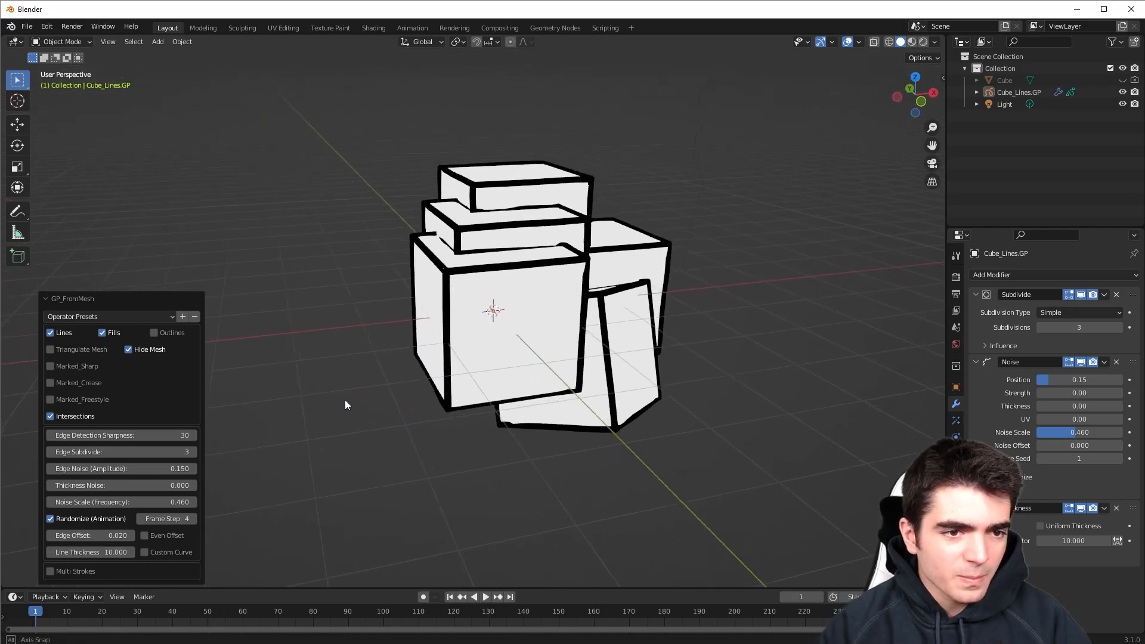
scroll(348, 401, "up", 5)
Step: Reduce Line Thickness to 0.430 and inspect the thin outlines around the boxes
left_click_drag(90, 552, 1029, 534)
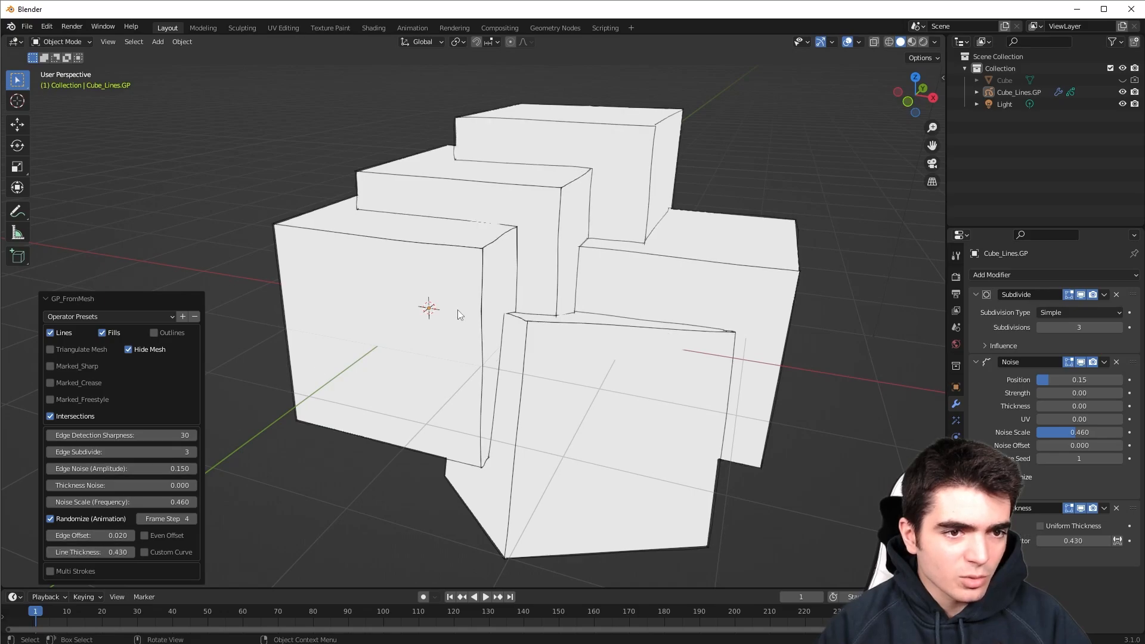
scroll(480, 295, "up", 4)
middle_click_drag(508, 280, 484, 392)
scroll(507, 269, "down", 4)
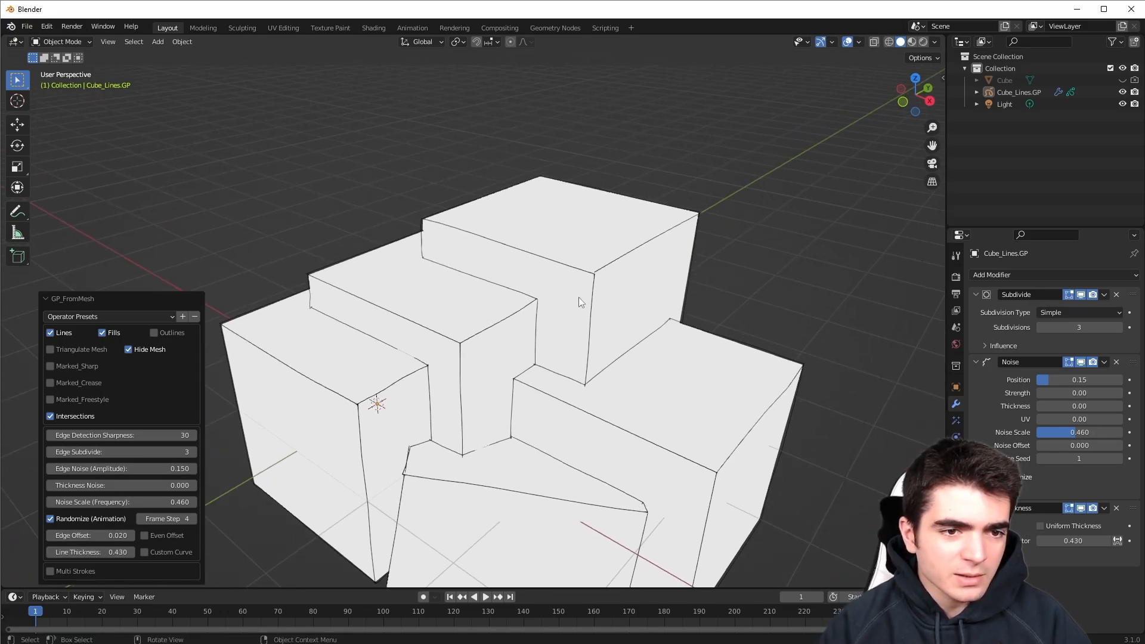
middle_click_drag(527, 256, 494, 310)
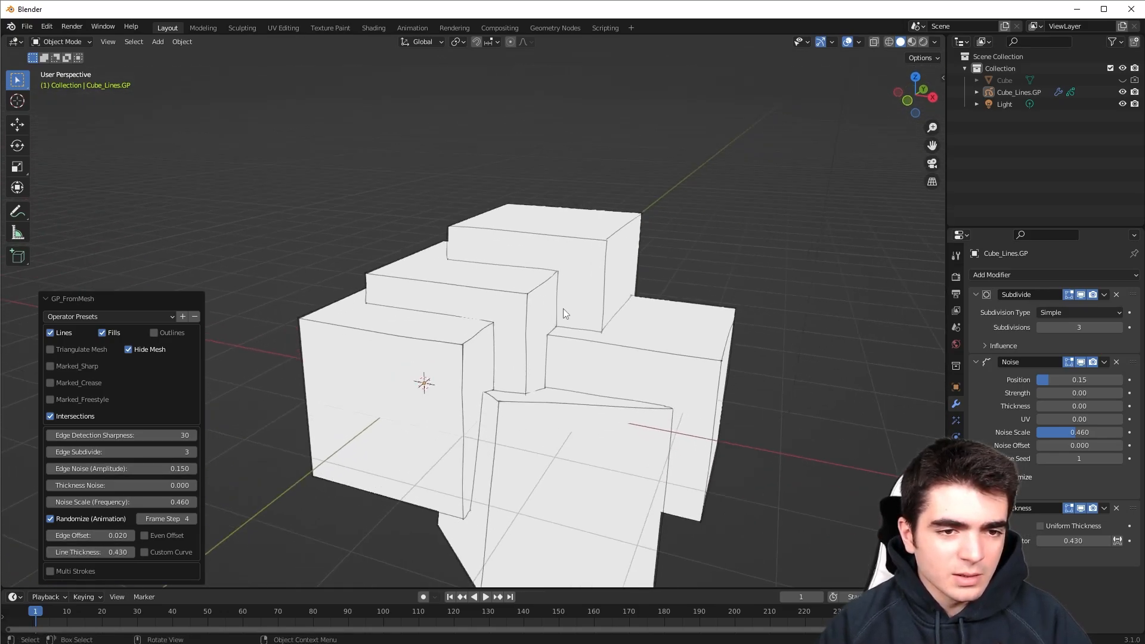
Step: Set Edge Offset to 0.030 and Line Thickness to 1.450, and enable Custom Curve for the thickness
middle_click_drag(614, 238, 305, 489)
left_click_drag(77, 537, 98, 553)
left_click(143, 553)
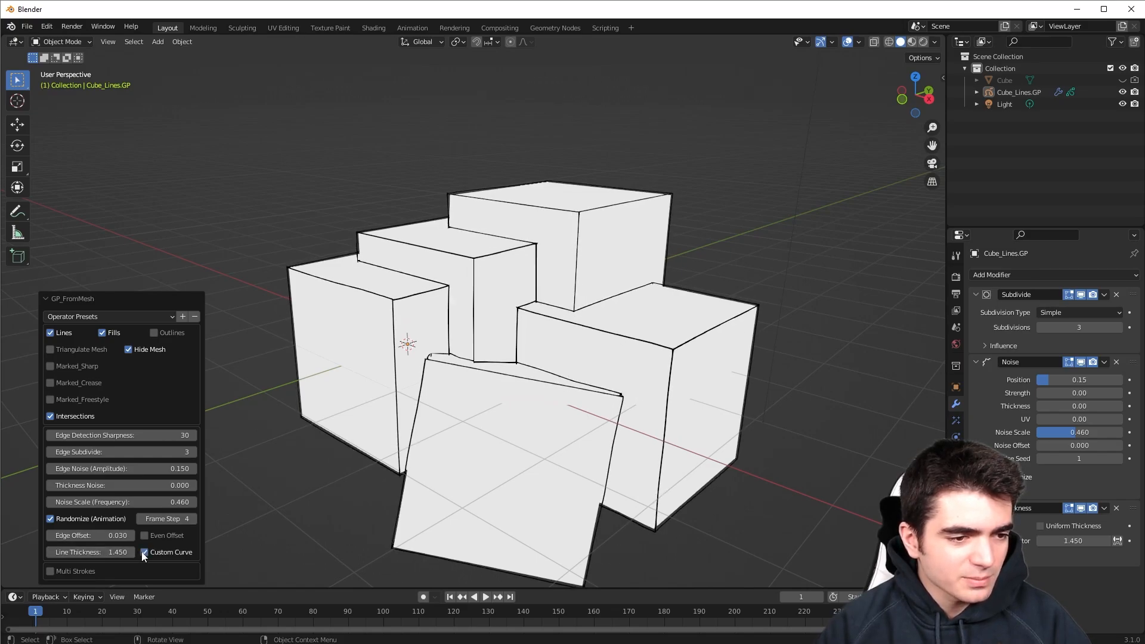
Step: Disable Custom Curve for the line thickness and enable Multi Strokes on the box outlines
left_click(143, 552)
left_click(50, 571)
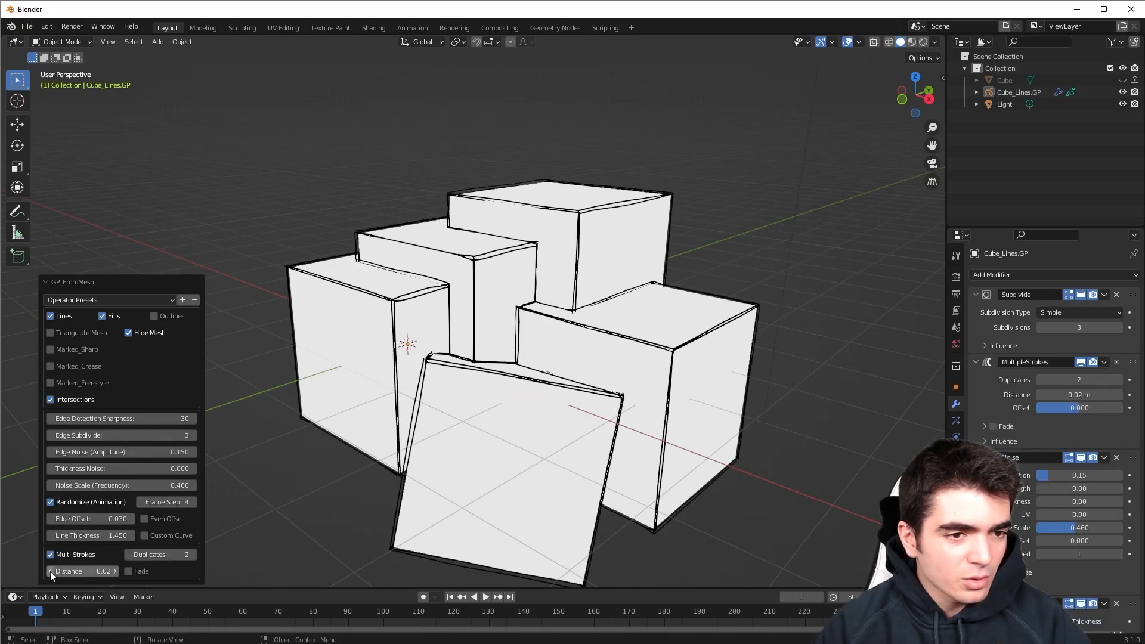
scroll(348, 460, "up", 3)
middle_click_drag(302, 438, 213, 555)
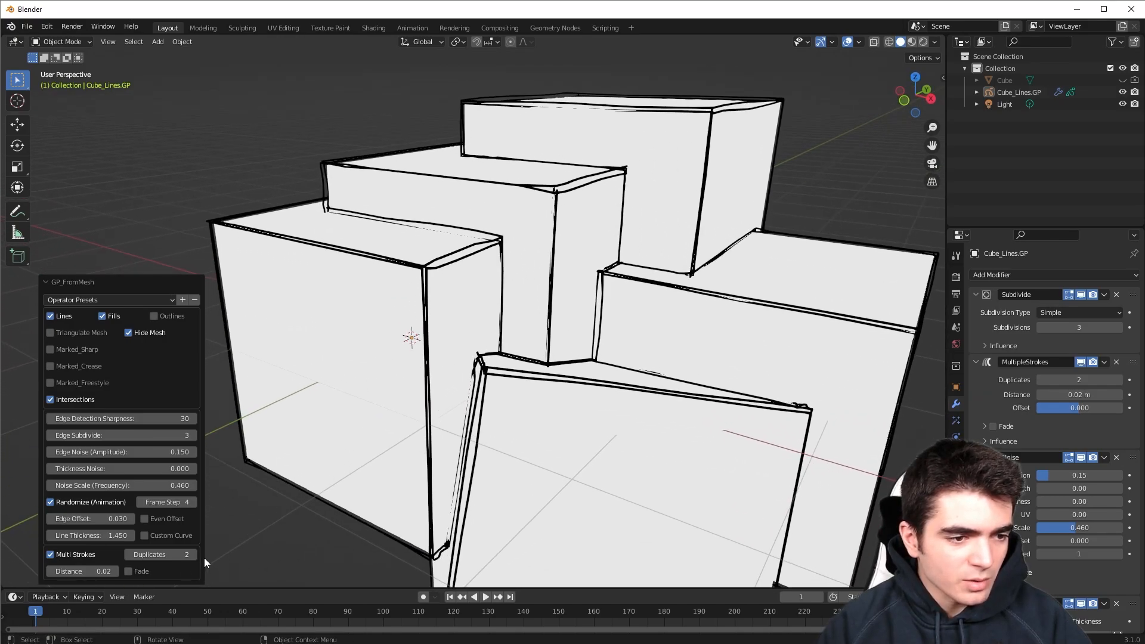
Step: Raise the multi-stroke Duplicates to 5 and inspect the layered outlines from several angles
left_click(194, 555)
left_click(194, 555)
left_click(194, 555)
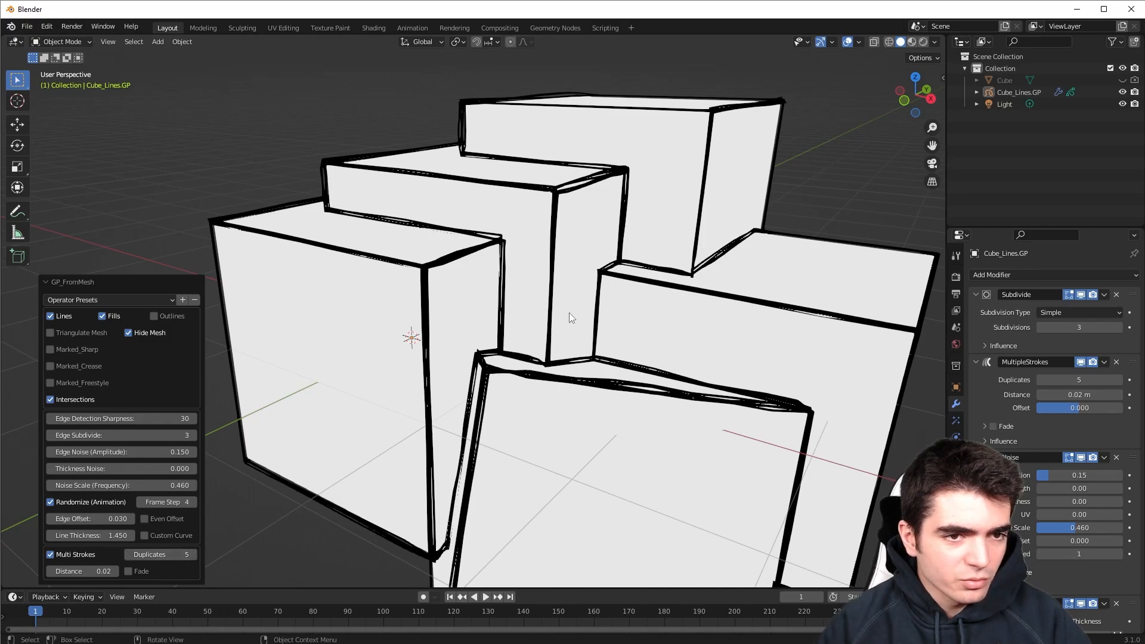
scroll(569, 313, "down", 4)
middle_click_drag(587, 248, 526, 263)
scroll(517, 195, "up", 4)
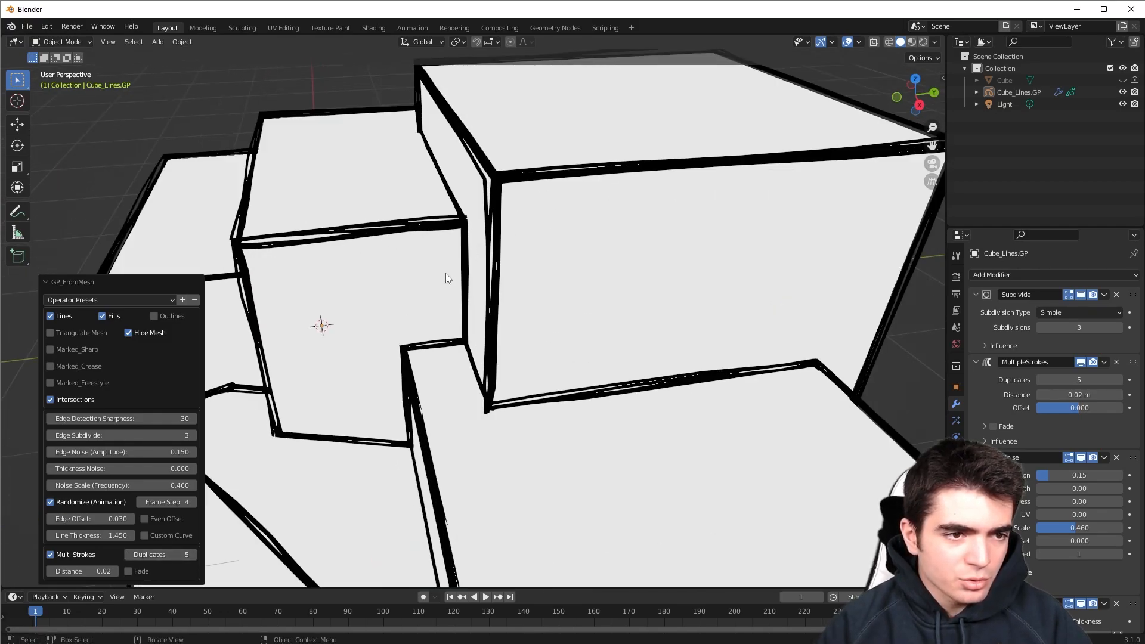
middle_click_drag(307, 470, 370, 453)
scroll(357, 462, "down", 4)
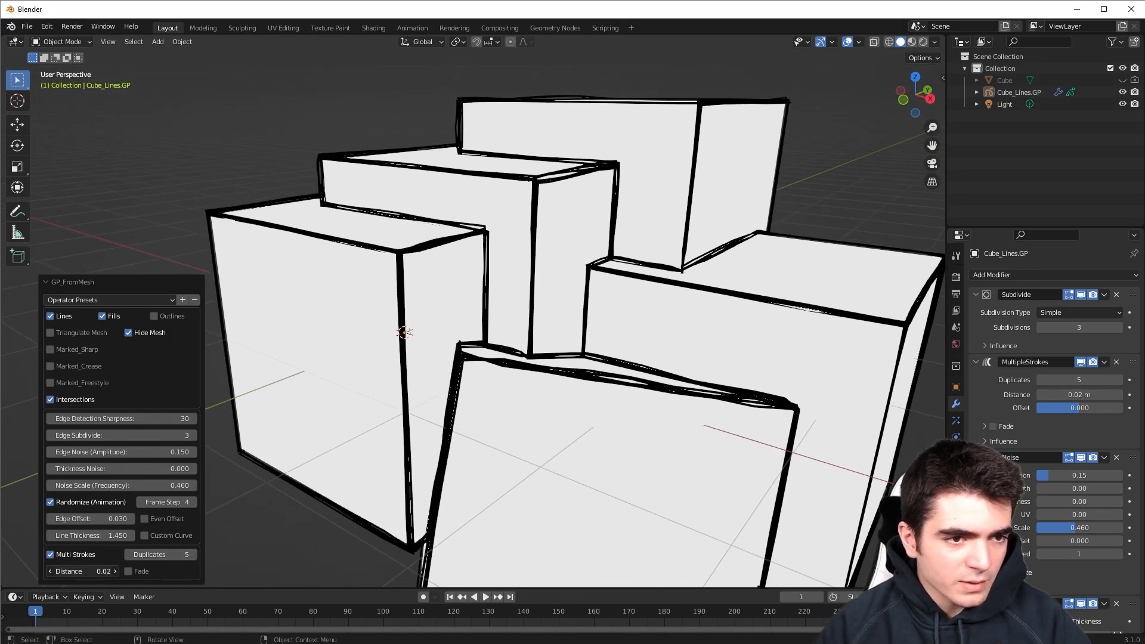
Step: Set the multi-stroke Distance to 0.08 and Duplicates to 2
mouse_move(95, 571)
left_mouse_down()
mouse_move(123, 571)
mouse_move(101, 571)
left_mouse_up()
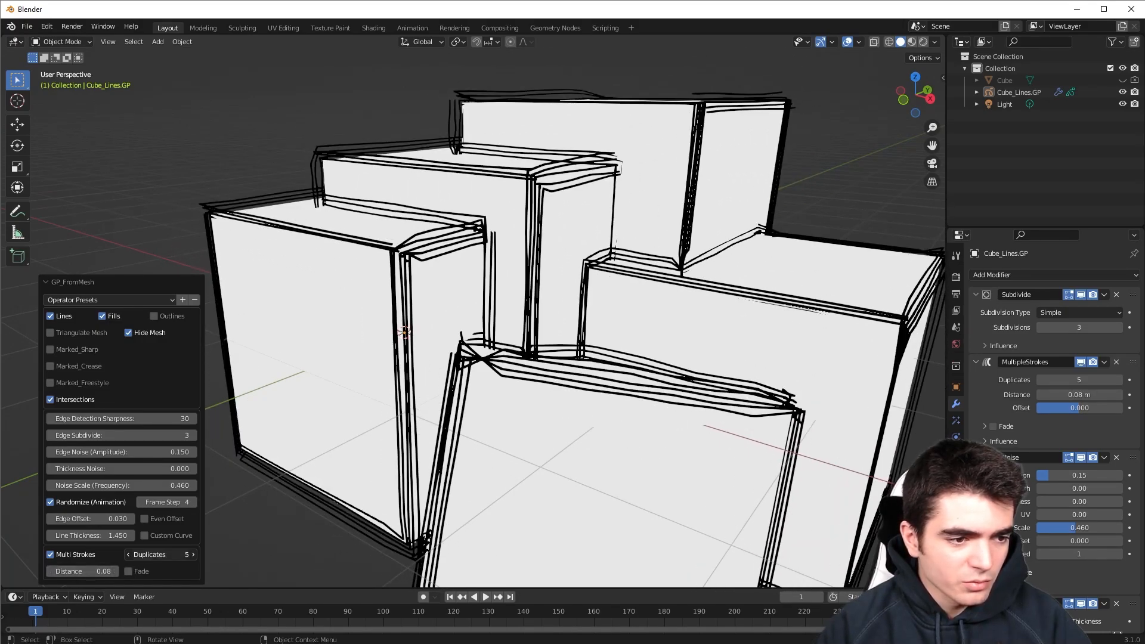
type("2")
key("Return")
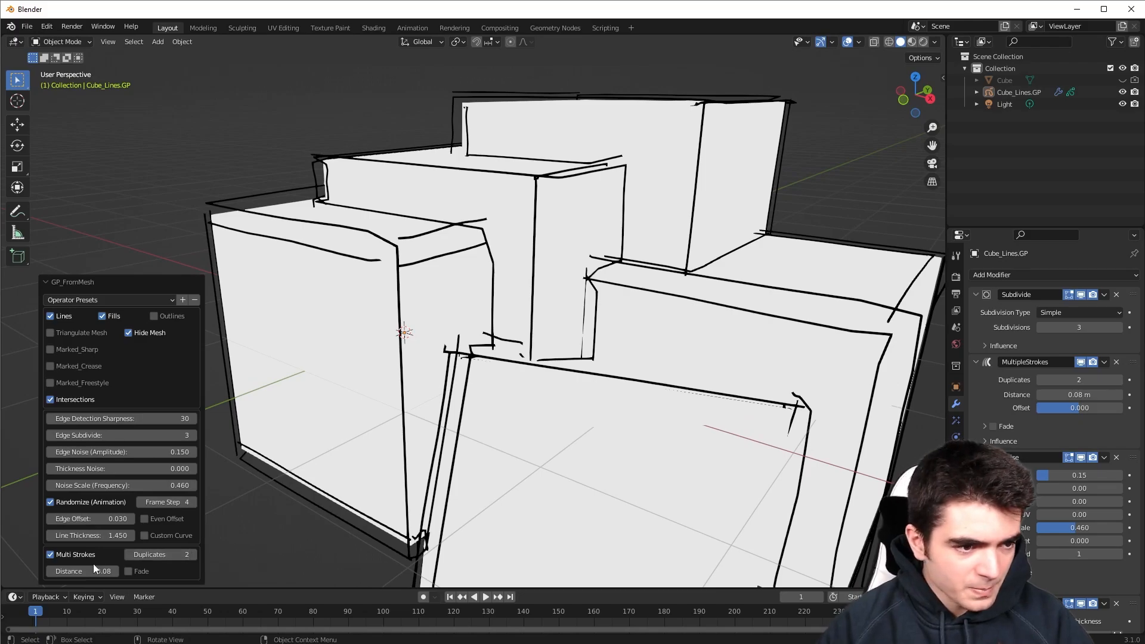
Step: Adjust the multi-stroke Distance once more and turn Multi Strokes off
left_click_drag(77, 571, 74, 571)
left_click(50, 554)
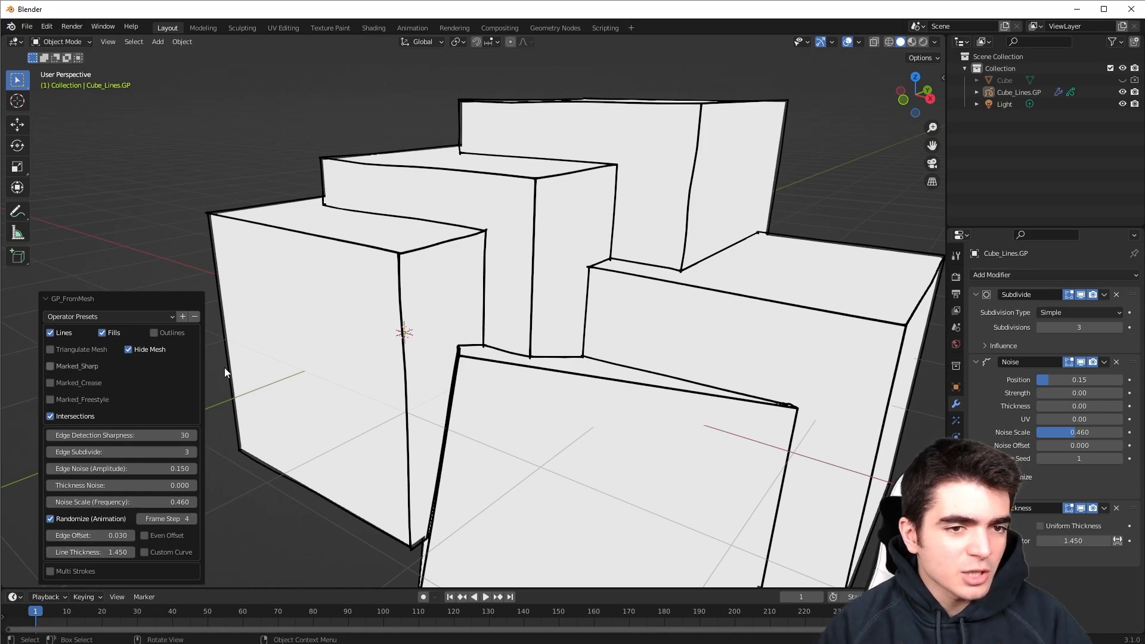
Step: Select all visible objects in the scene and delete them
scroll(441, 354, "down", 4)
middle_click_drag(486, 350, 484, 357)
key("a")
key("Delete")
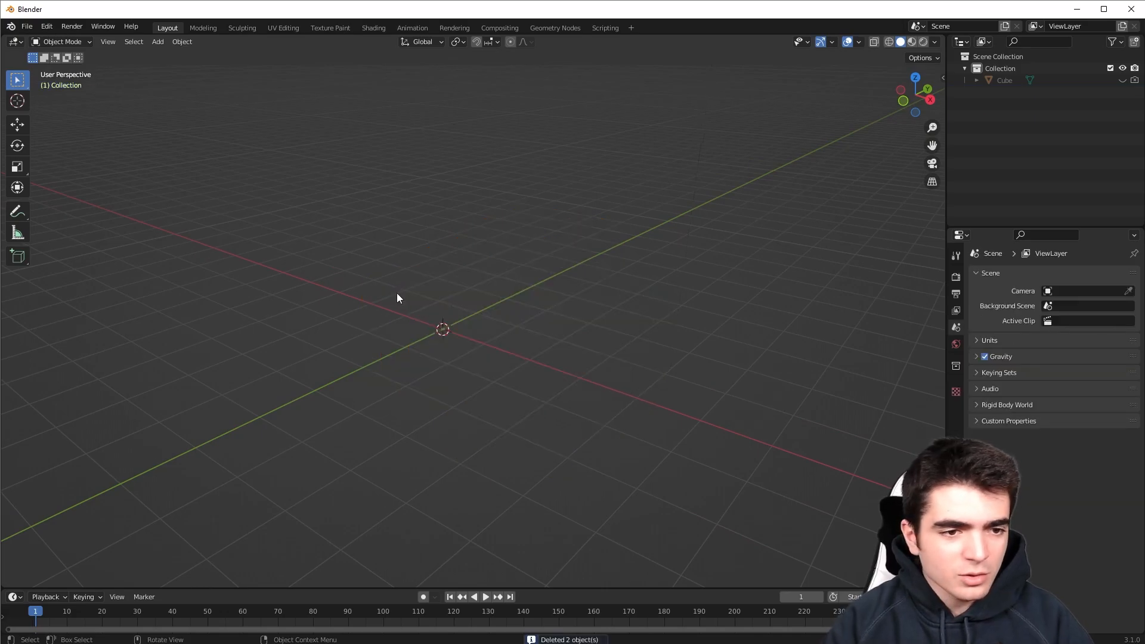
Step: Add a cylinder mesh at the scene origin
key("shift+a")
mouse_move(395, 293)
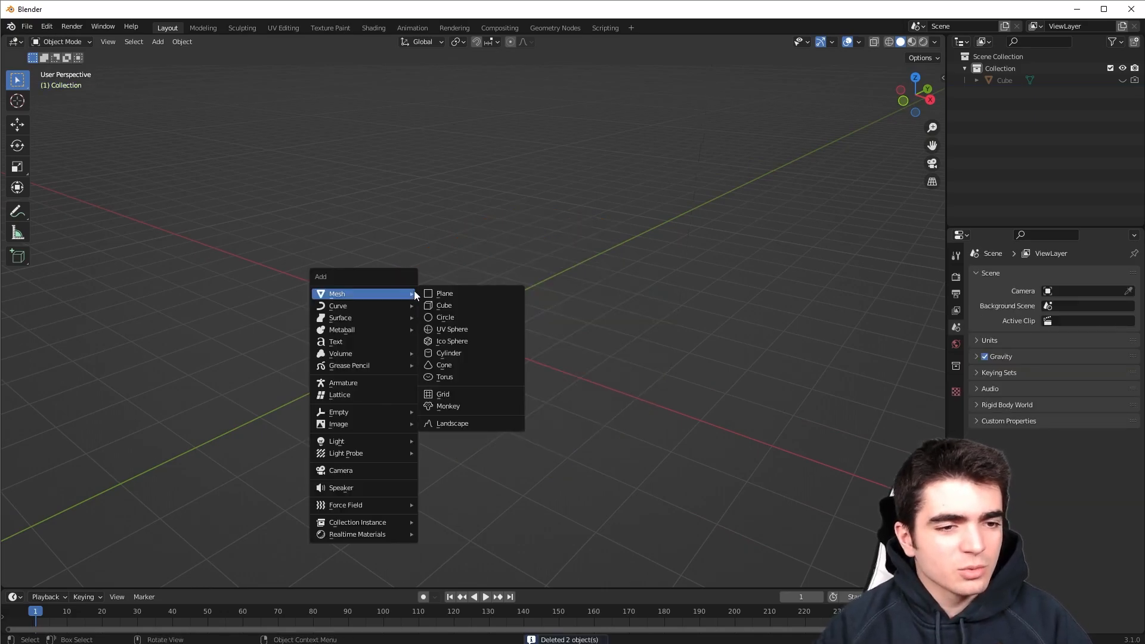
left_click(451, 353)
middle_click_drag(432, 367, 524, 324)
Step: Enter Edit Mode on the cylinder and add one centred horizontal loop cut around its side
key("Tab")
left_click(515, 324)
mouse_move(464, 352)
middle_mouse_down()
mouse_move(431, 353)
mouse_move(459, 330)
mouse_move(463, 346)
middle_mouse_up()
key("ctrl+r")
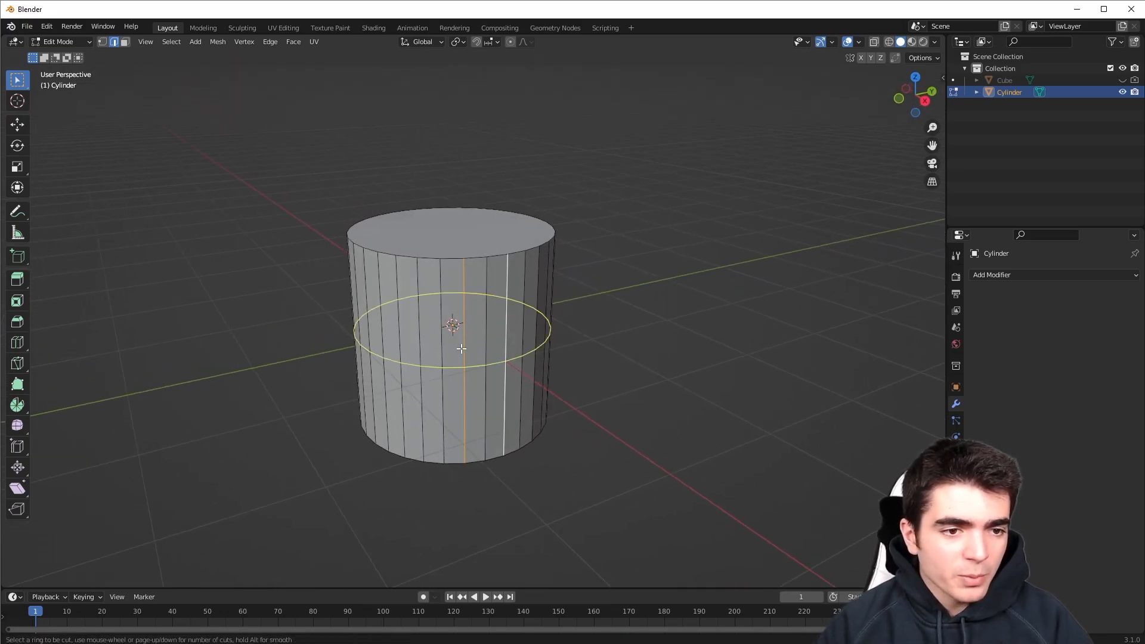
left_click(462, 349)
right_click(462, 349)
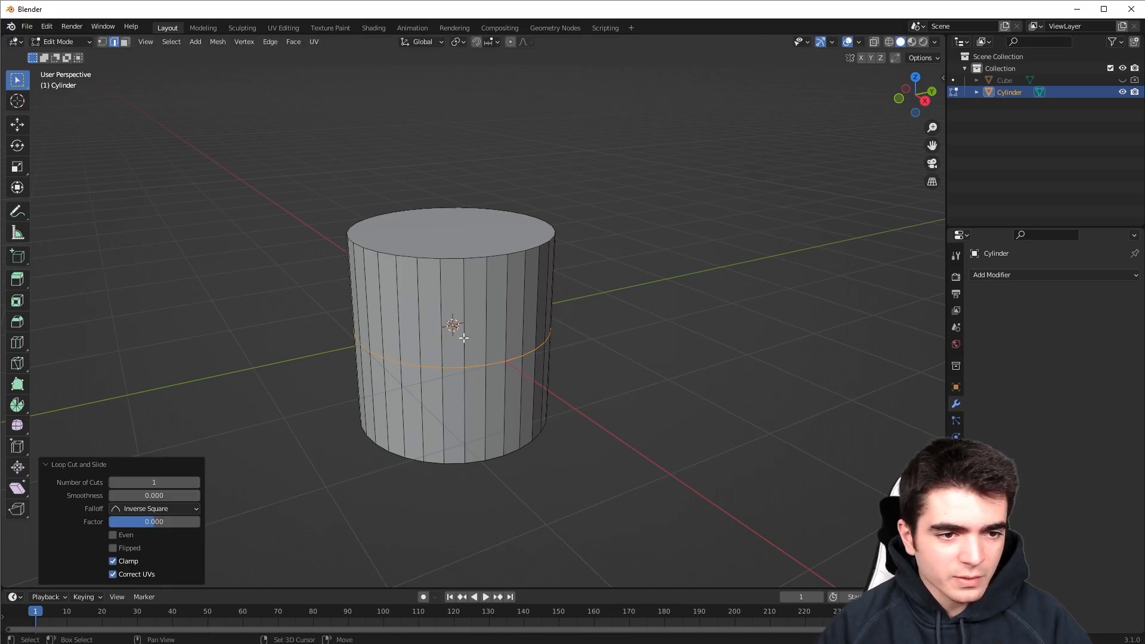
Step: Add two vertical edge lines on the cylinder's side to the loop selection and mark all selected edges sharp
left_click(464, 337, "shift")
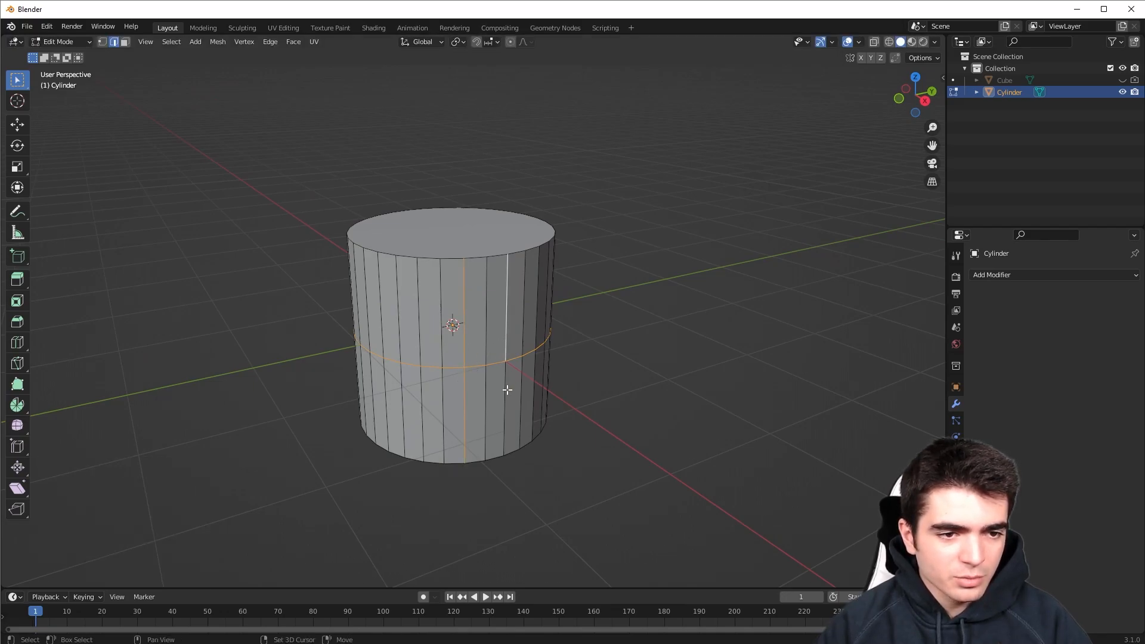
mouse_move(506, 390)
middle_mouse_down()
mouse_move(450, 358)
mouse_move(498, 384)
middle_mouse_up()
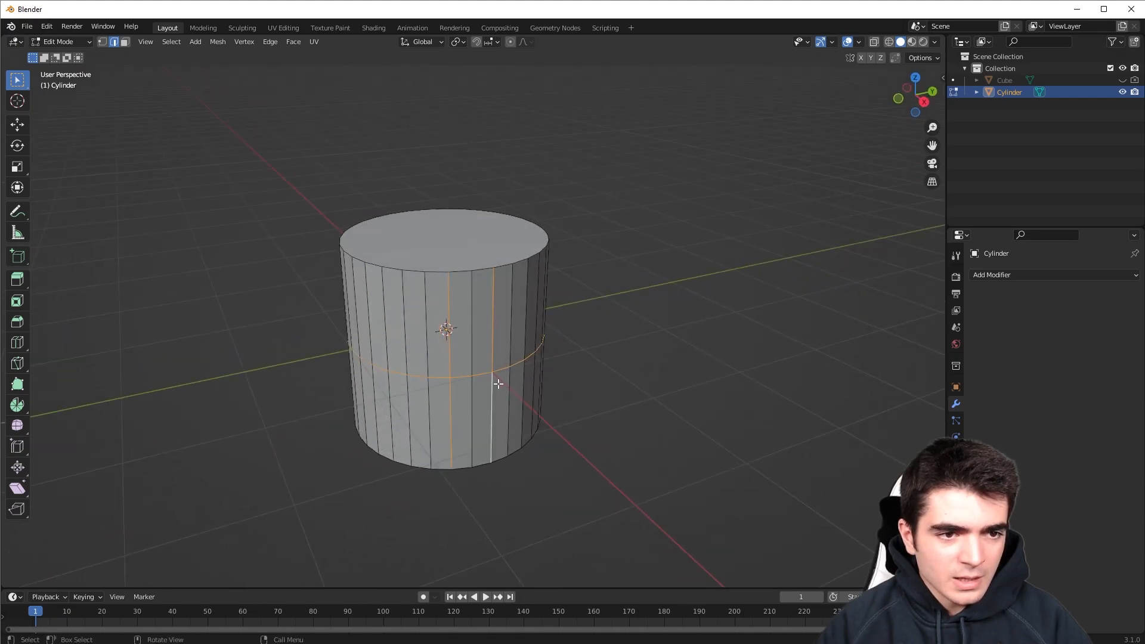
scroll(434, 428, "up", 2)
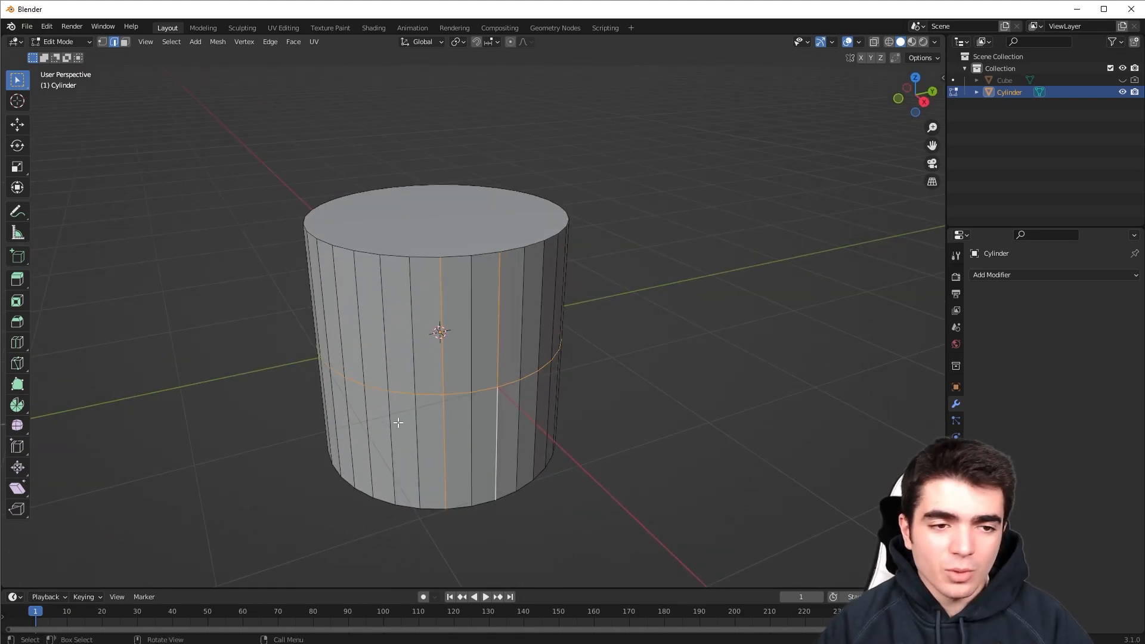
middle_click_drag(401, 419, 402, 415)
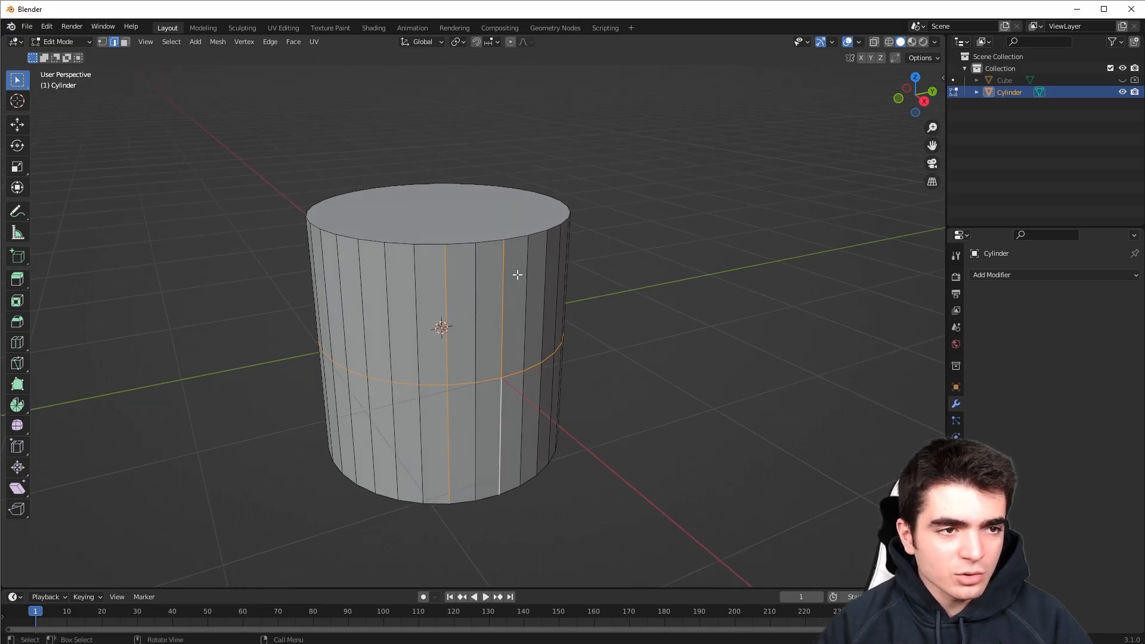
left_click(274, 43)
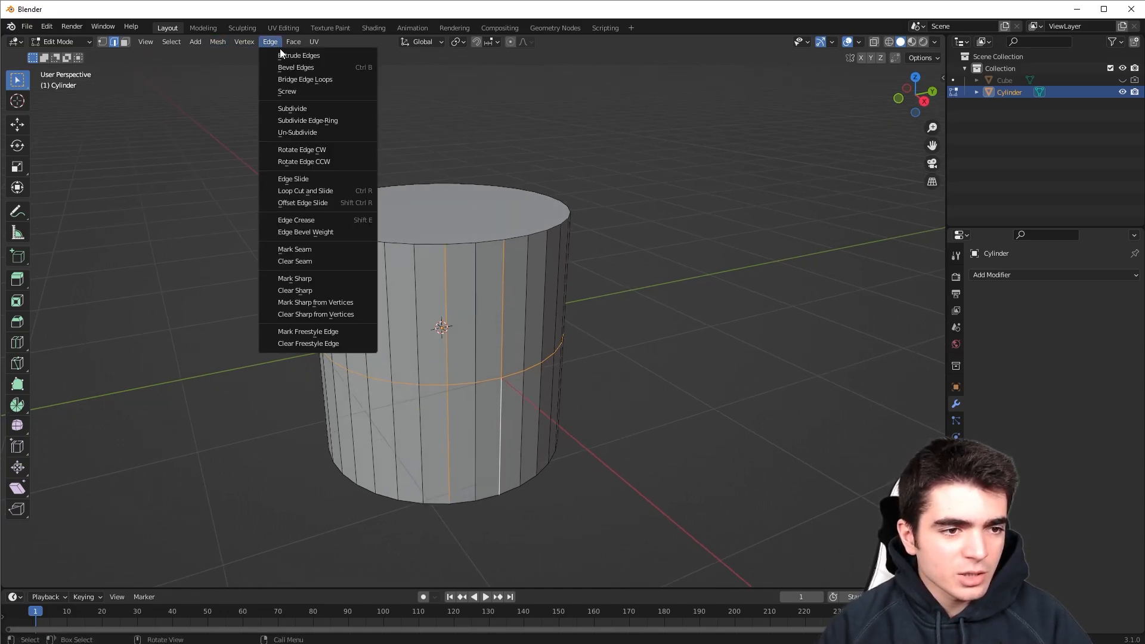
left_click(301, 279)
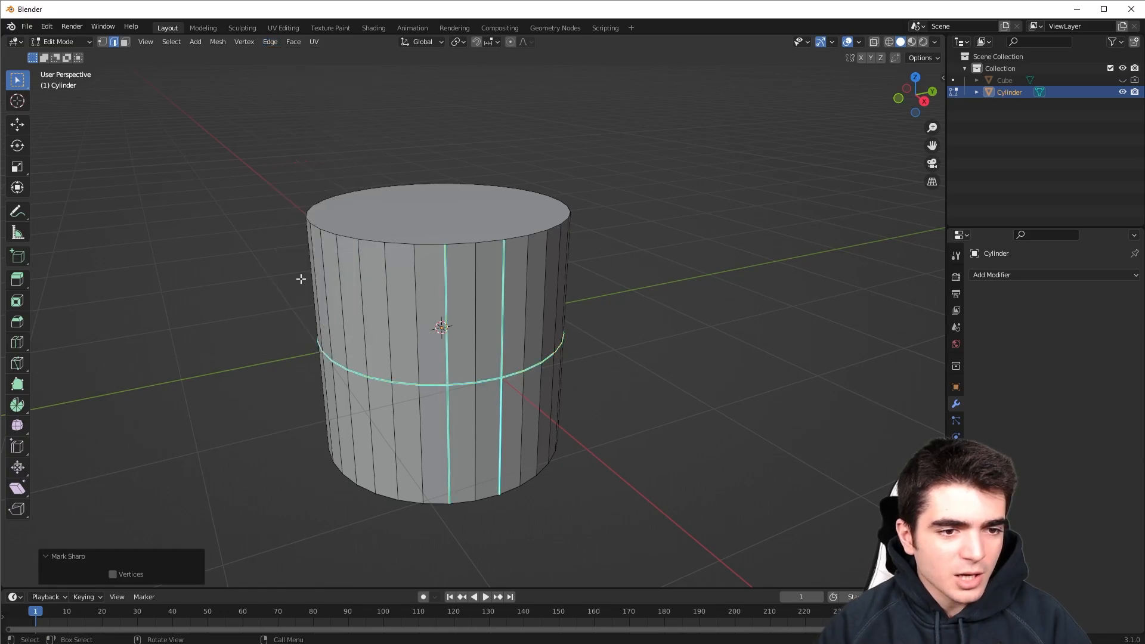
Step: Return to Object Mode and run GP_FromMesh on the cylinder with Marked_Sharp enabled
scroll(398, 317, "up", 2)
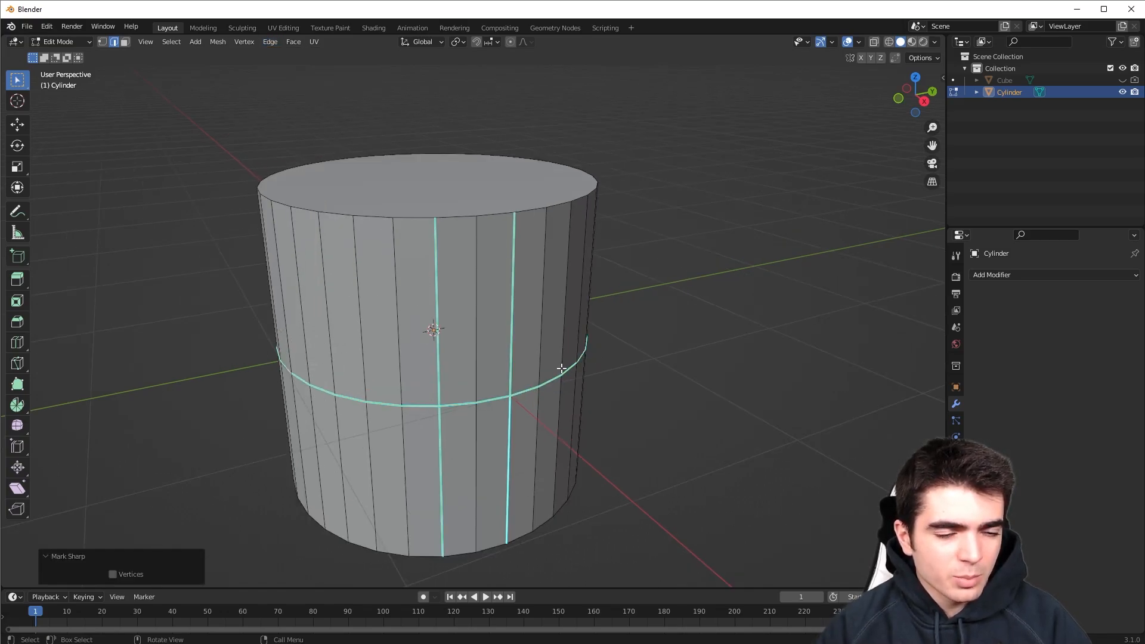
middle_click_drag(561, 368, 566, 372)
key("Tab")
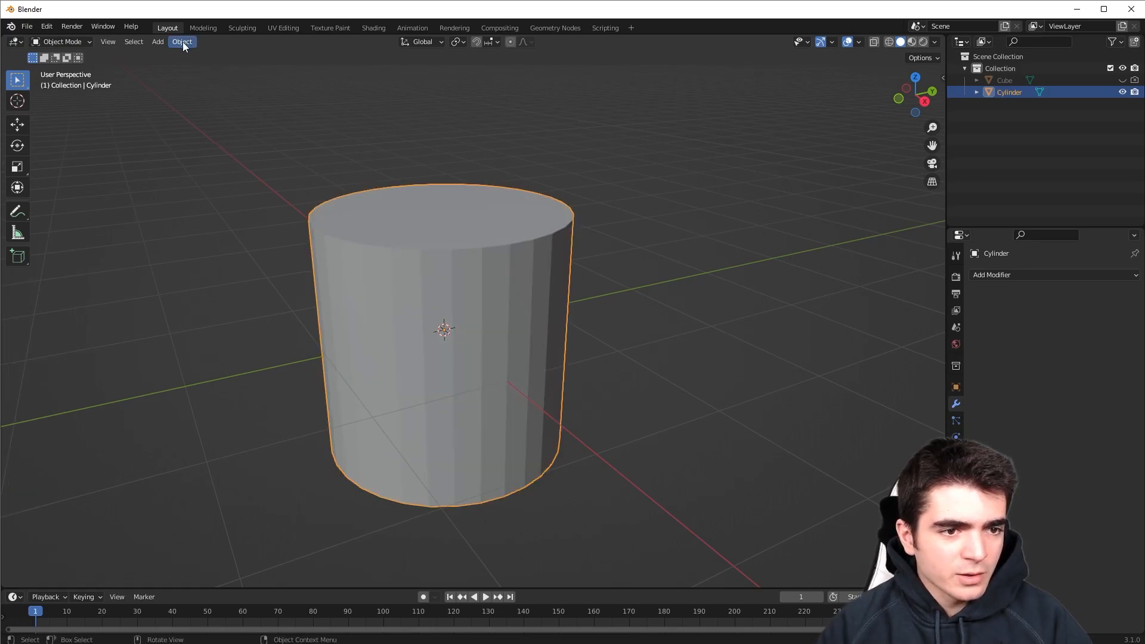
left_click(182, 42)
left_click(216, 450)
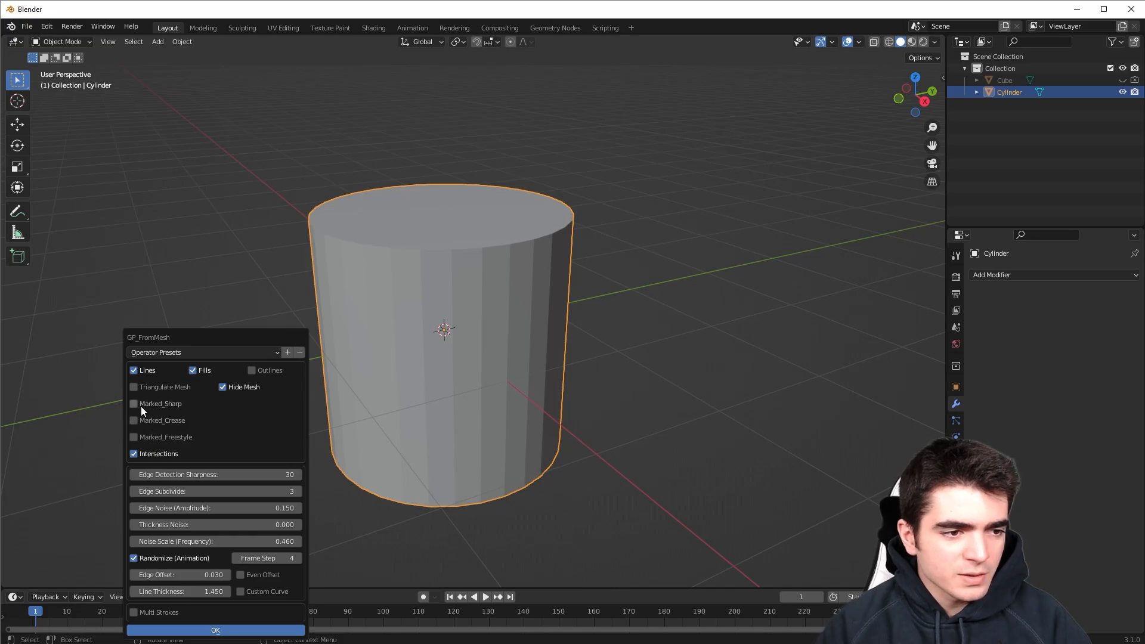
left_click(199, 630)
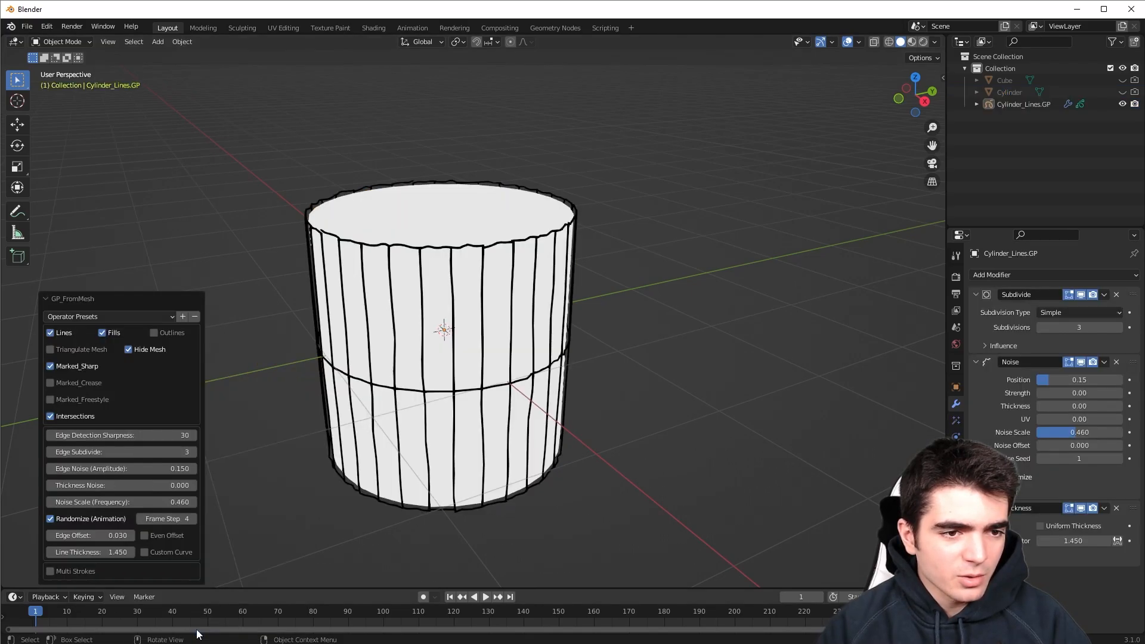
Step: Inspect the cylinder's outlines and set Edge Noise (Amplitude) to 0
middle_click_drag(291, 447, 490, 370)
scroll(471, 346, "up", 5)
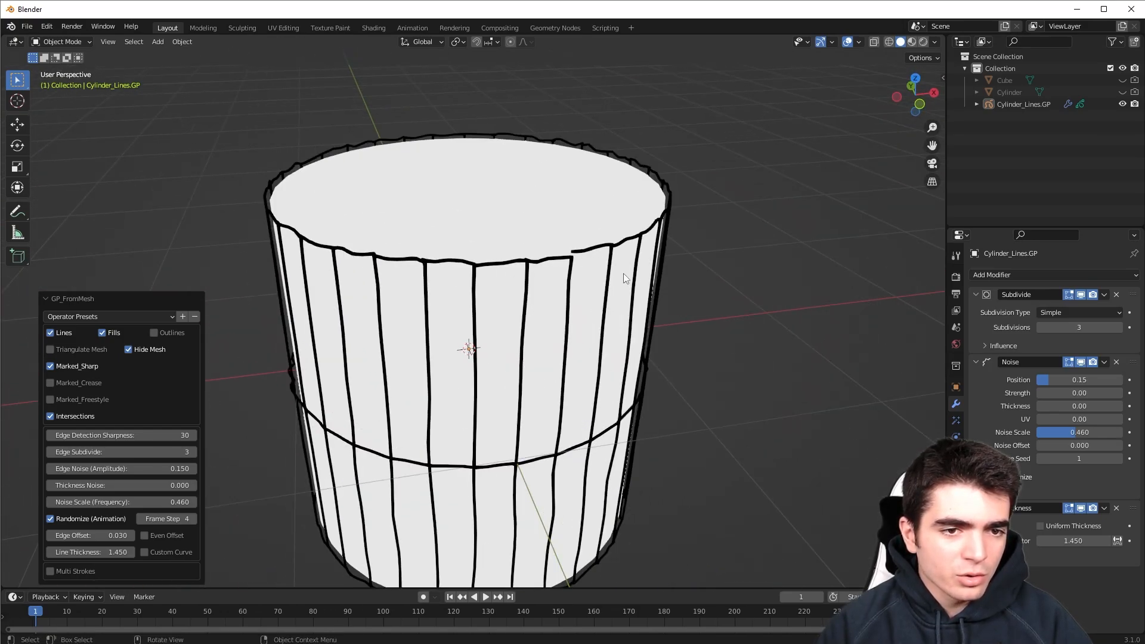
scroll(624, 273, "down", 4)
middle_click_drag(537, 309, 494, 363)
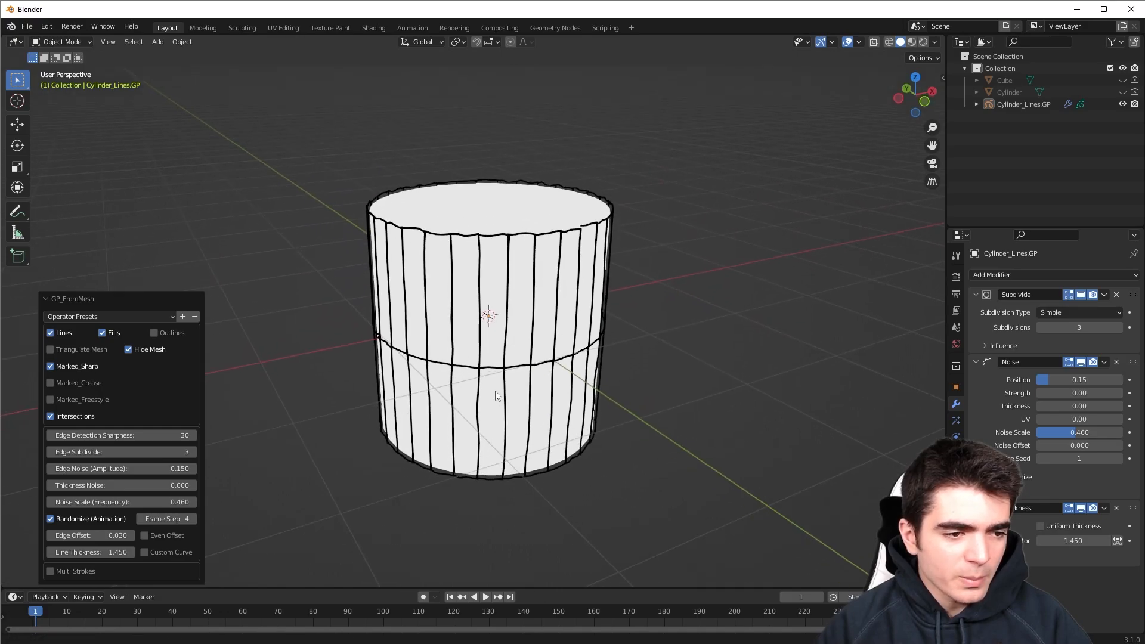
left_click(152, 468)
type("00")
key("Return")
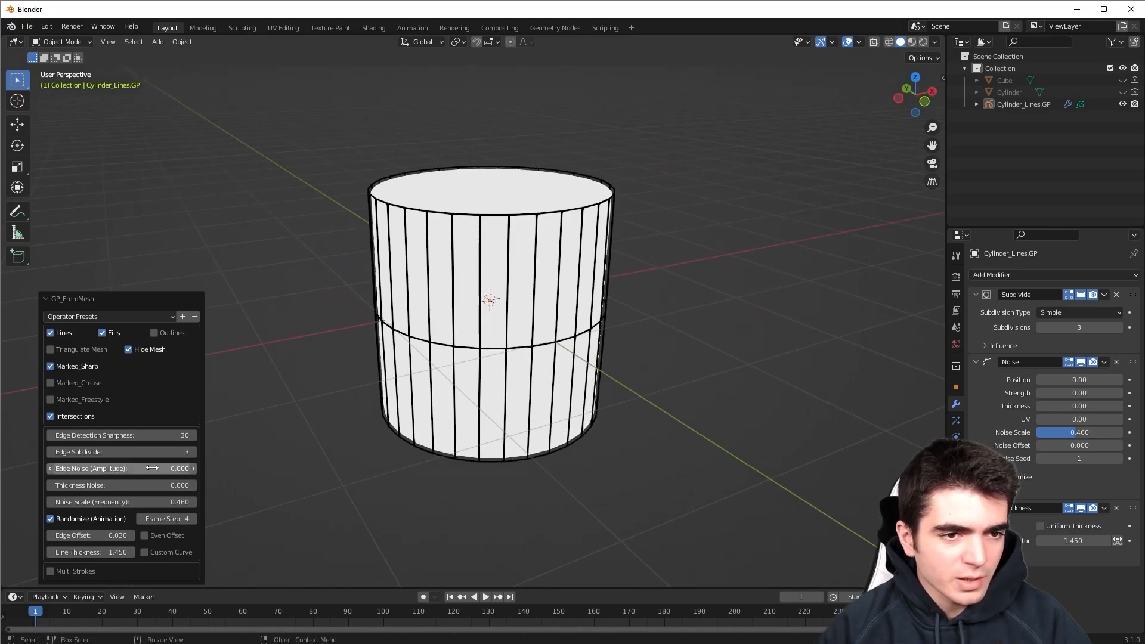
middle_click_drag(262, 453, 312, 439)
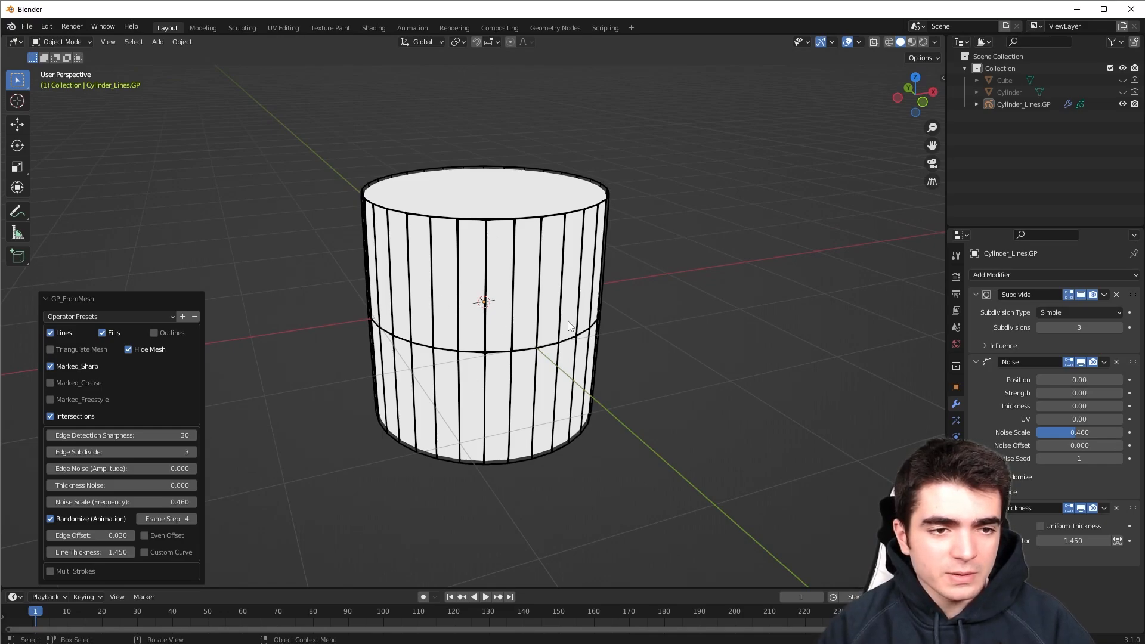
Step: Disable Intersections for the cylinder outlines and inspect the lines on the marked sharp edges
left_click(51, 416)
middle_click_drag(464, 369, 324, 373)
scroll(358, 379, "up", 5)
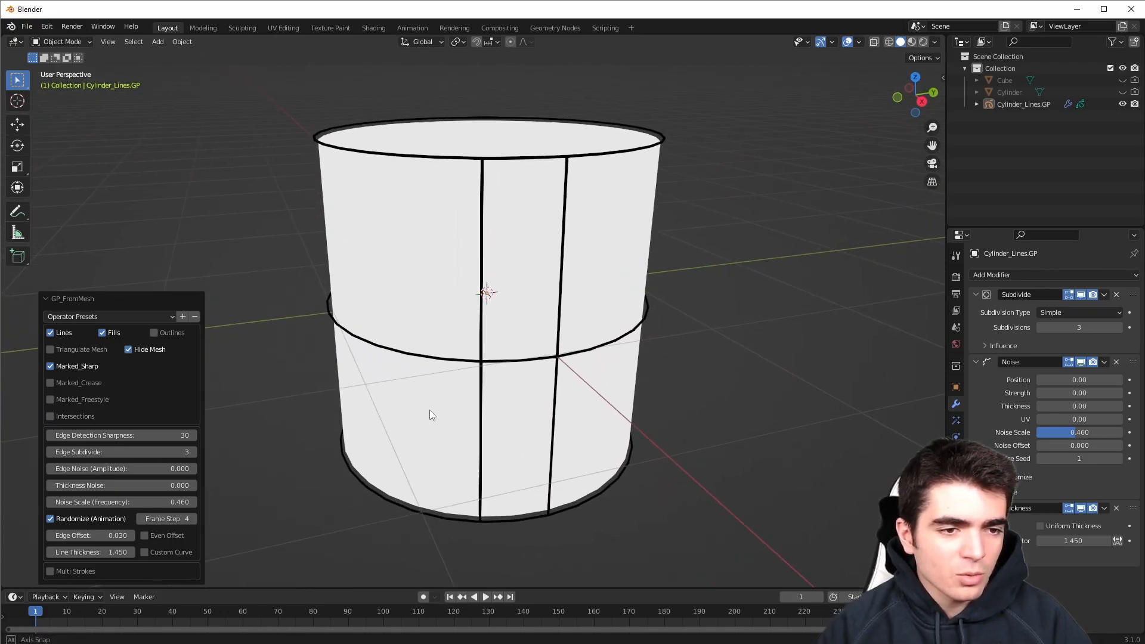
middle_click_drag(433, 390, 355, 338)
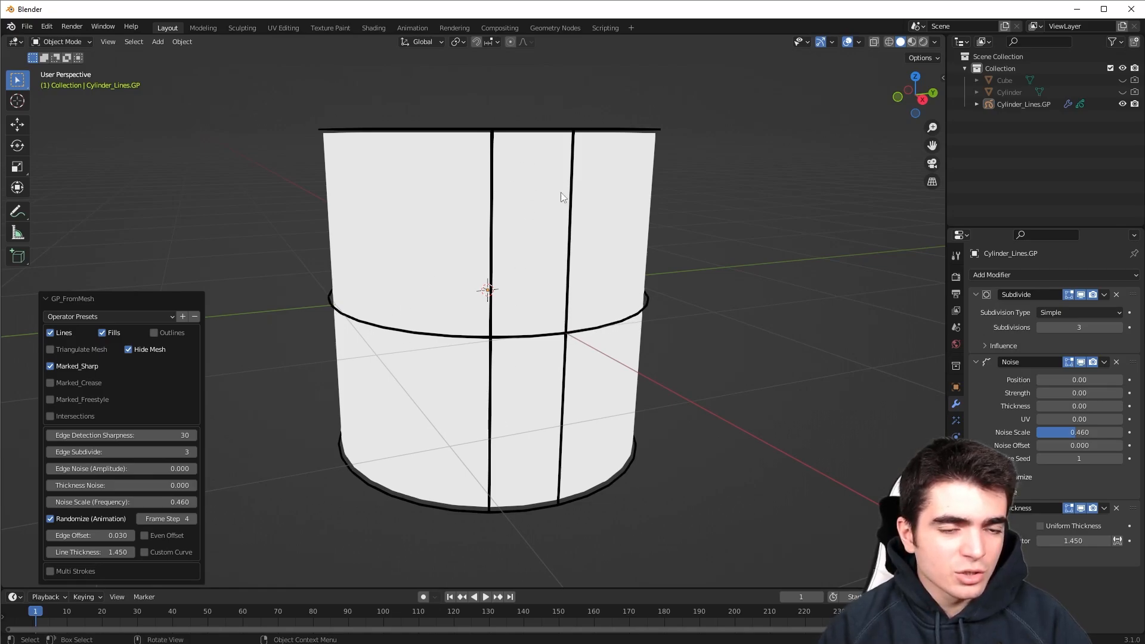
scroll(567, 457, "down", 4)
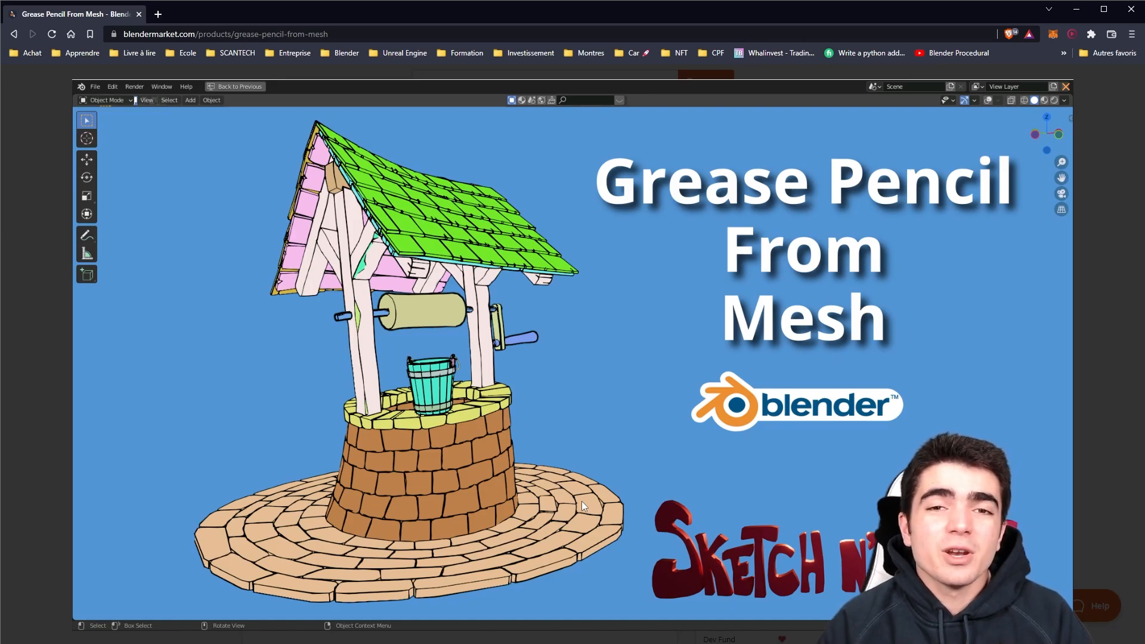